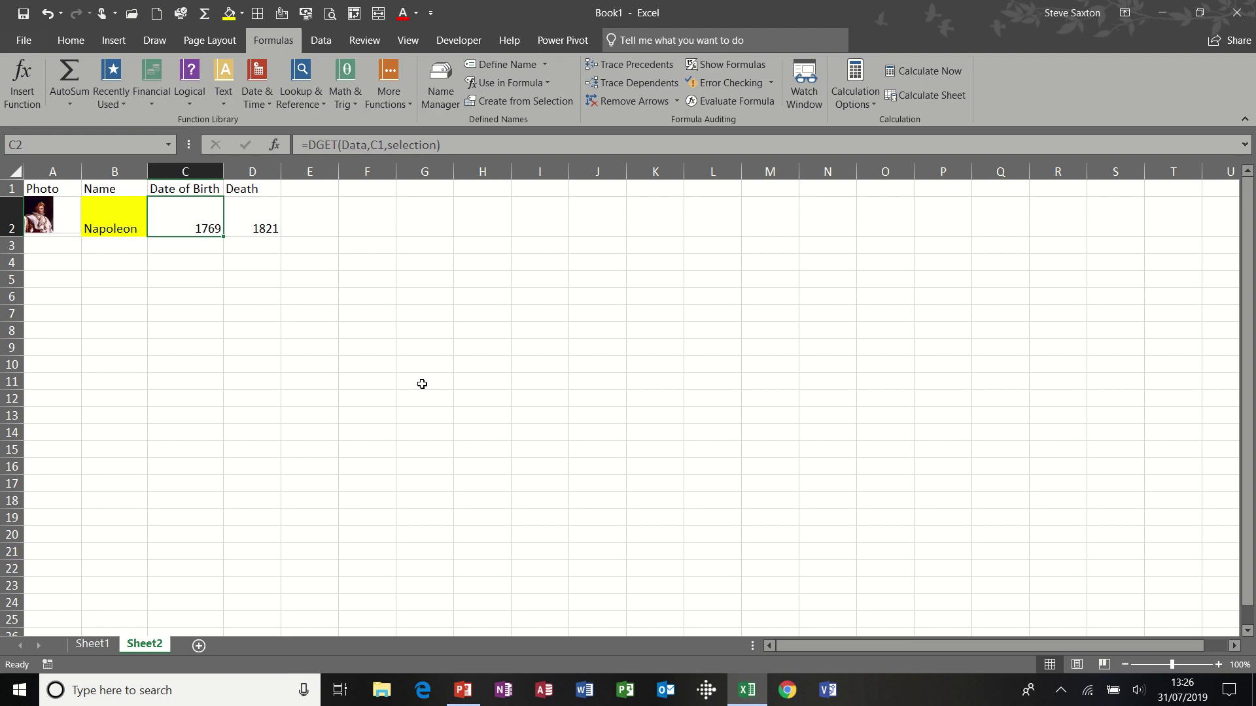
- Switch the B2 lookup name to Blucher, then to Wellington
click(113, 216)
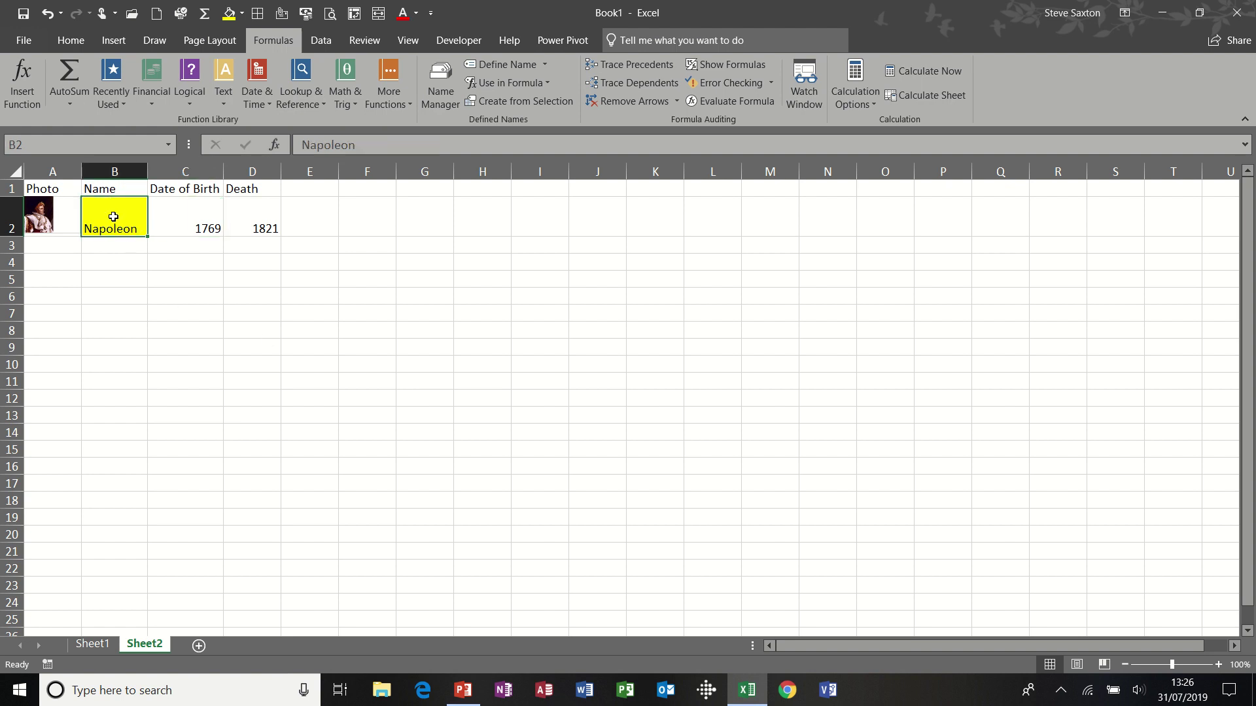
click(153, 230)
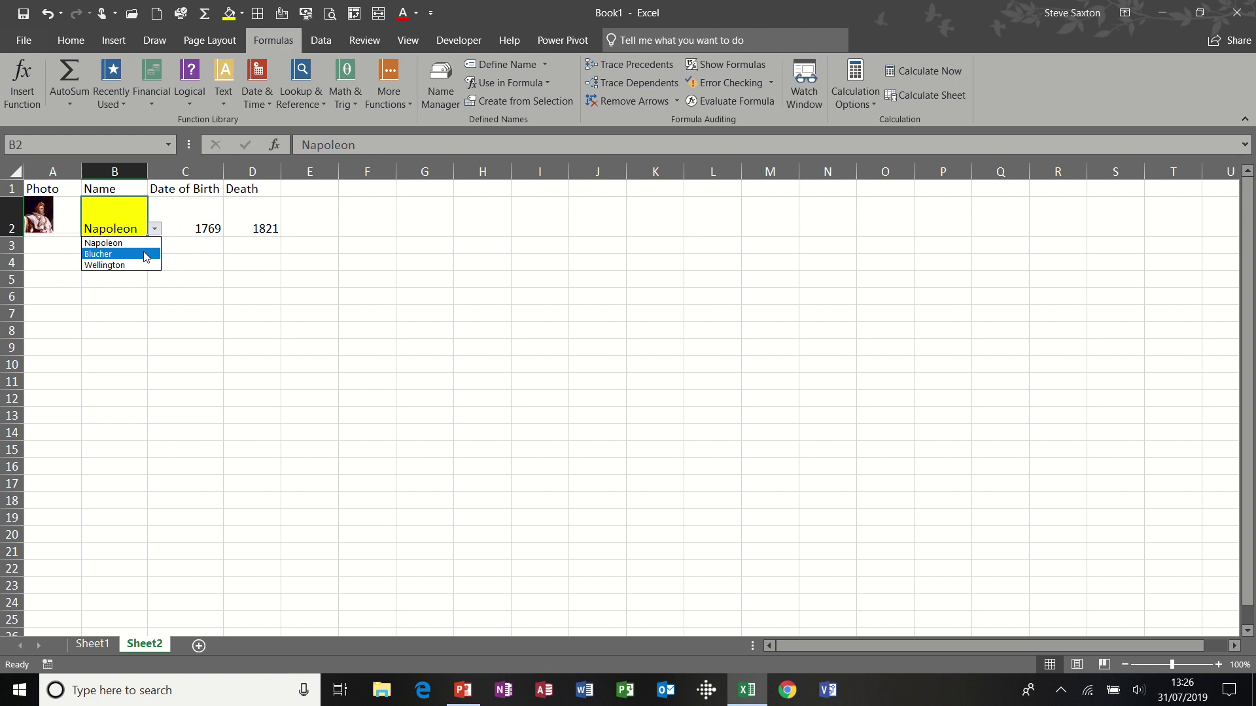
click(145, 255)
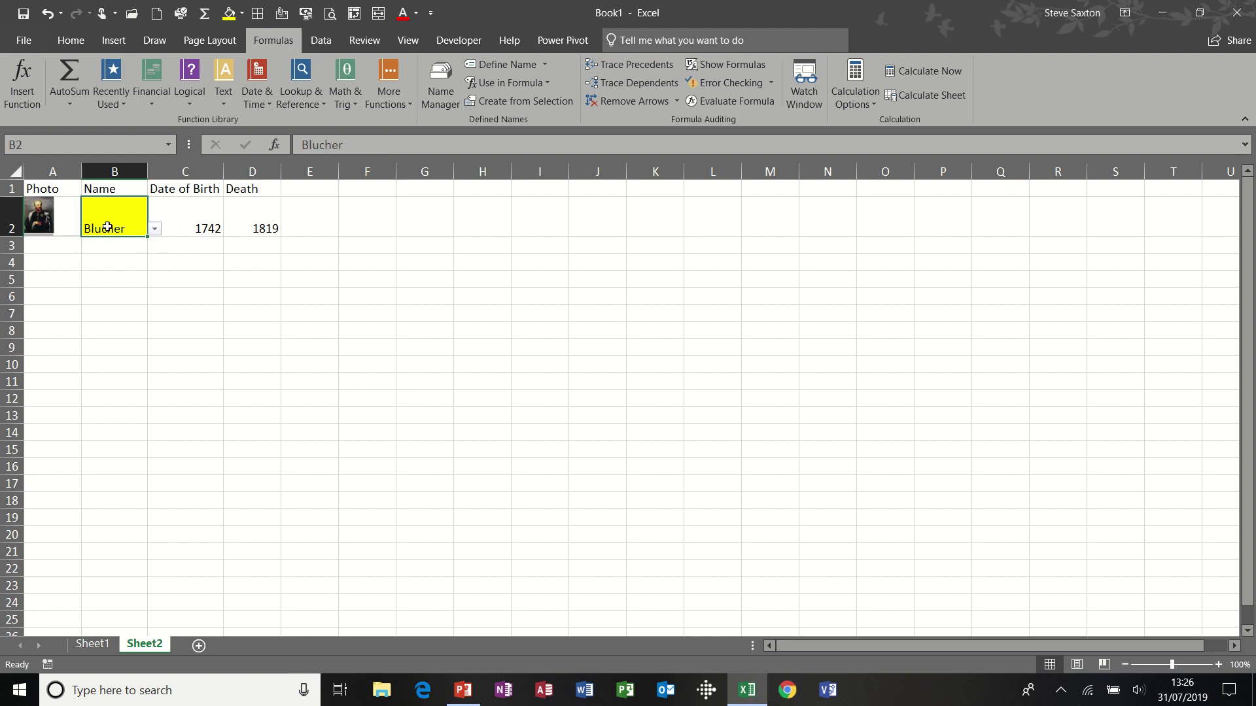
click(154, 230)
click(137, 268)
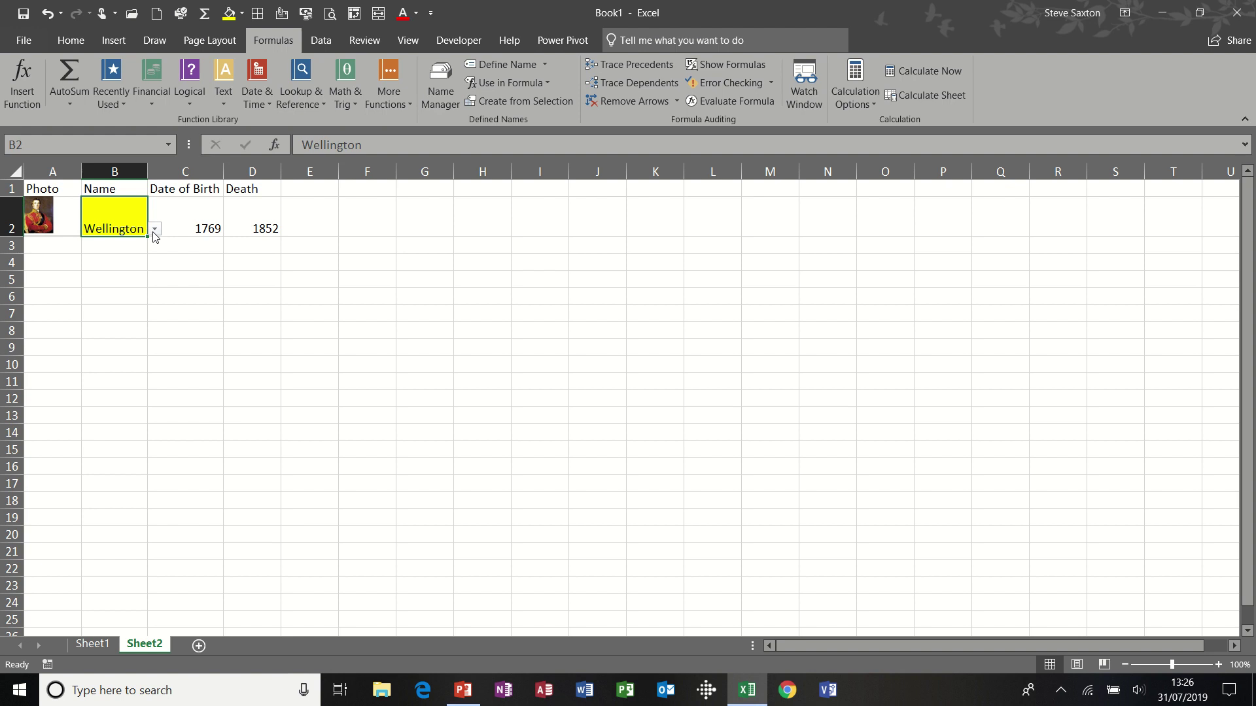
- Cycle the B2 name through Napoleon and Blucher, ending back on Wellington
click(155, 230)
click(141, 244)
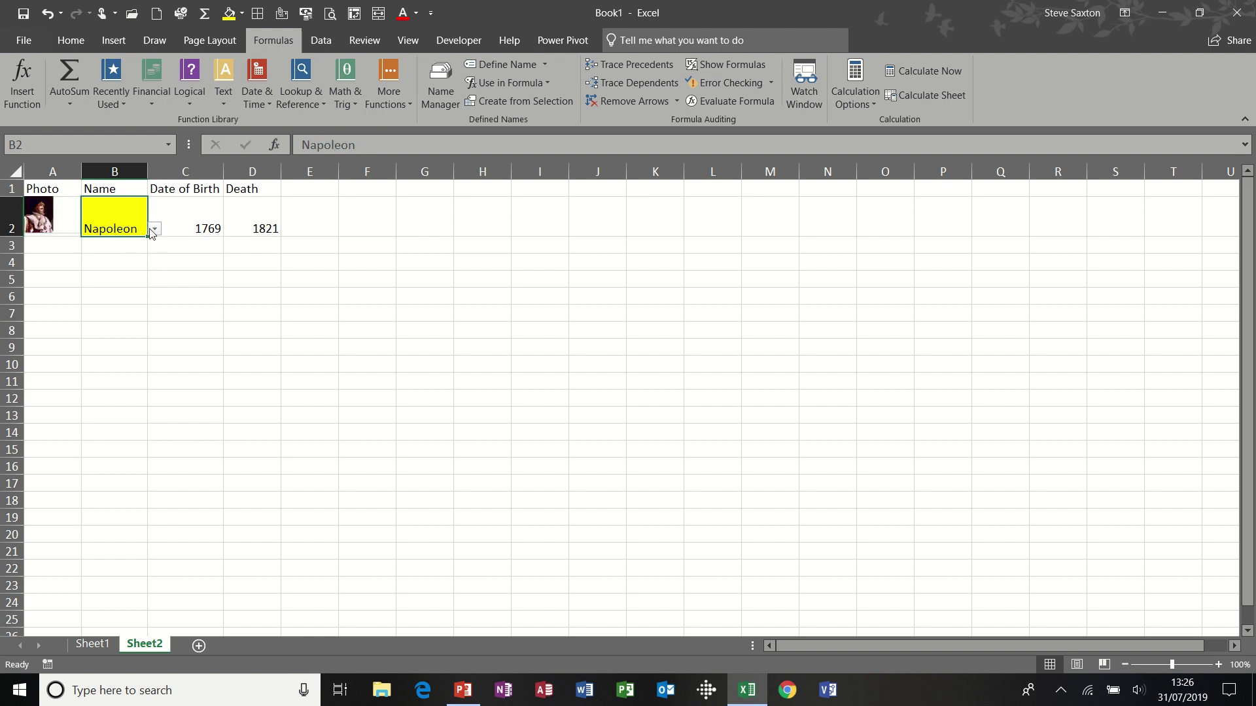
click(154, 229)
click(134, 251)
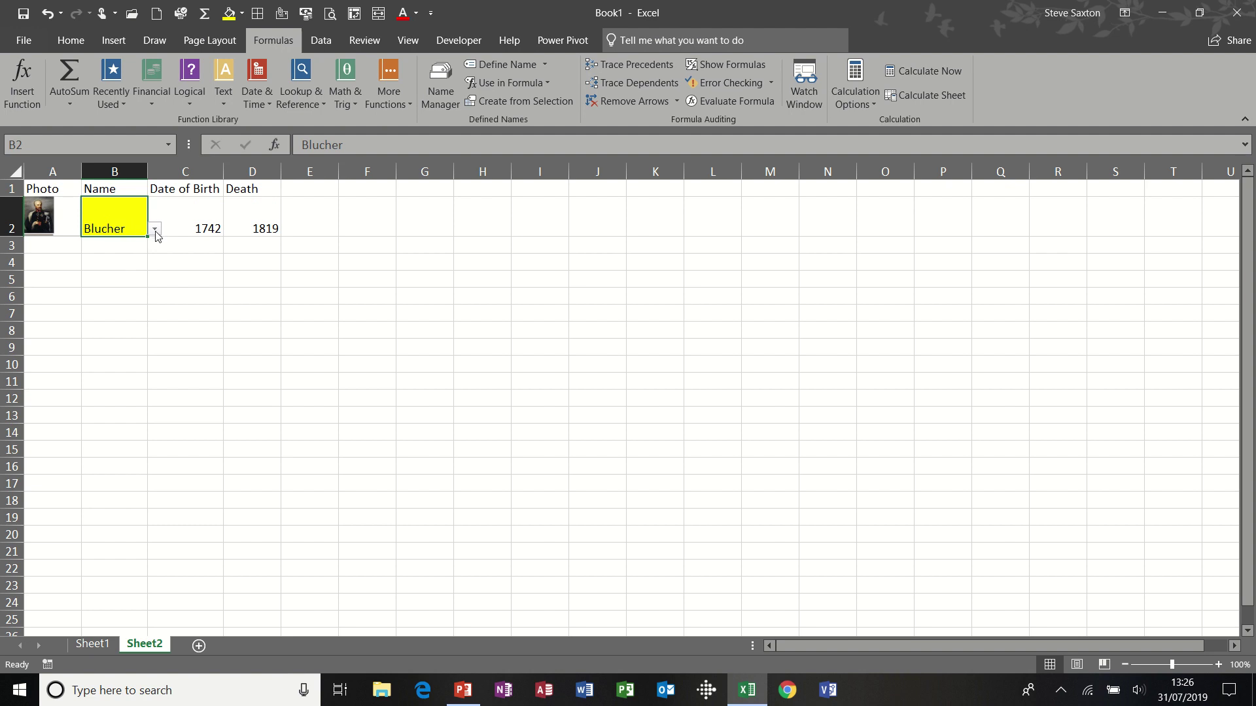
click(155, 230)
click(131, 265)
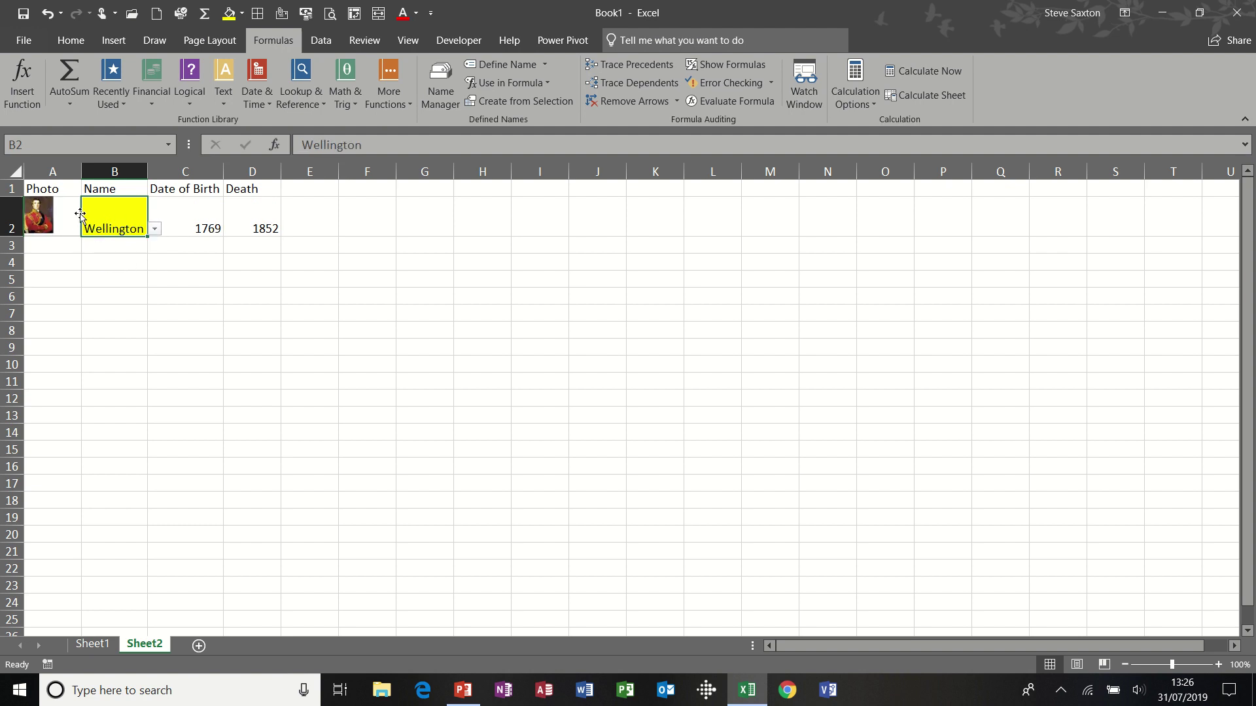
- Inspect the DGET birth-year and death-year formulas in C2 and D2
click(195, 216)
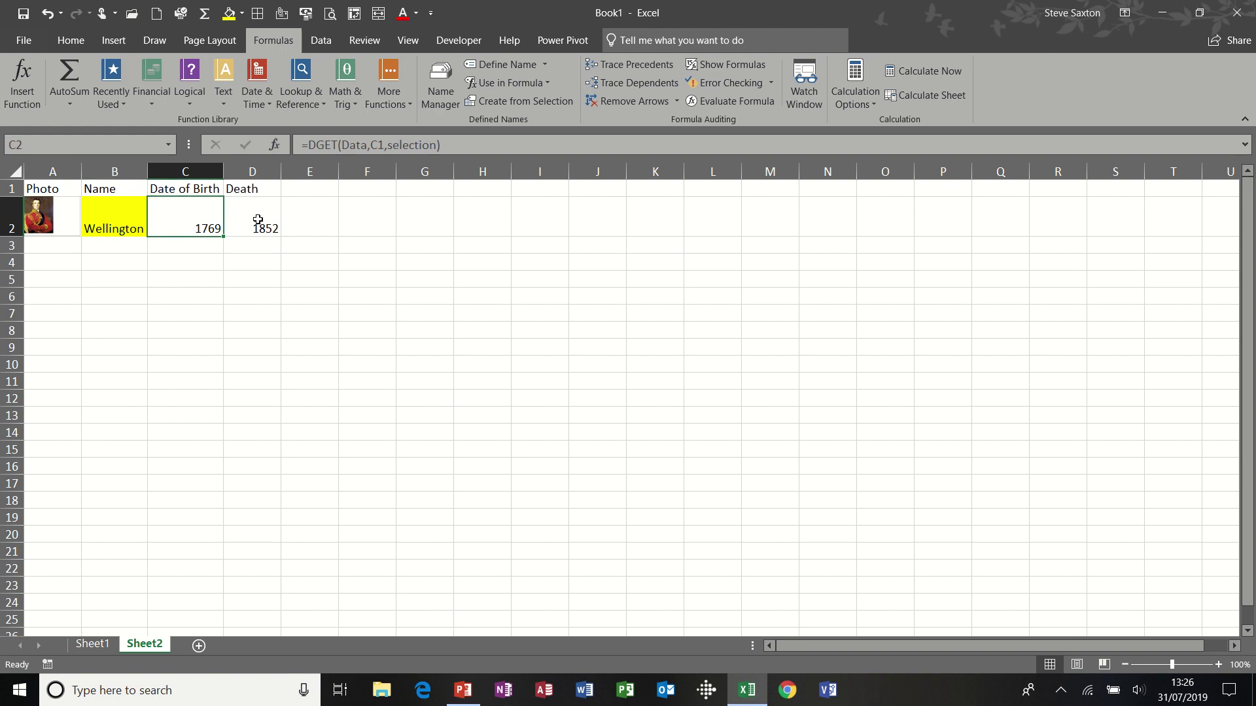
click(258, 220)
click(200, 218)
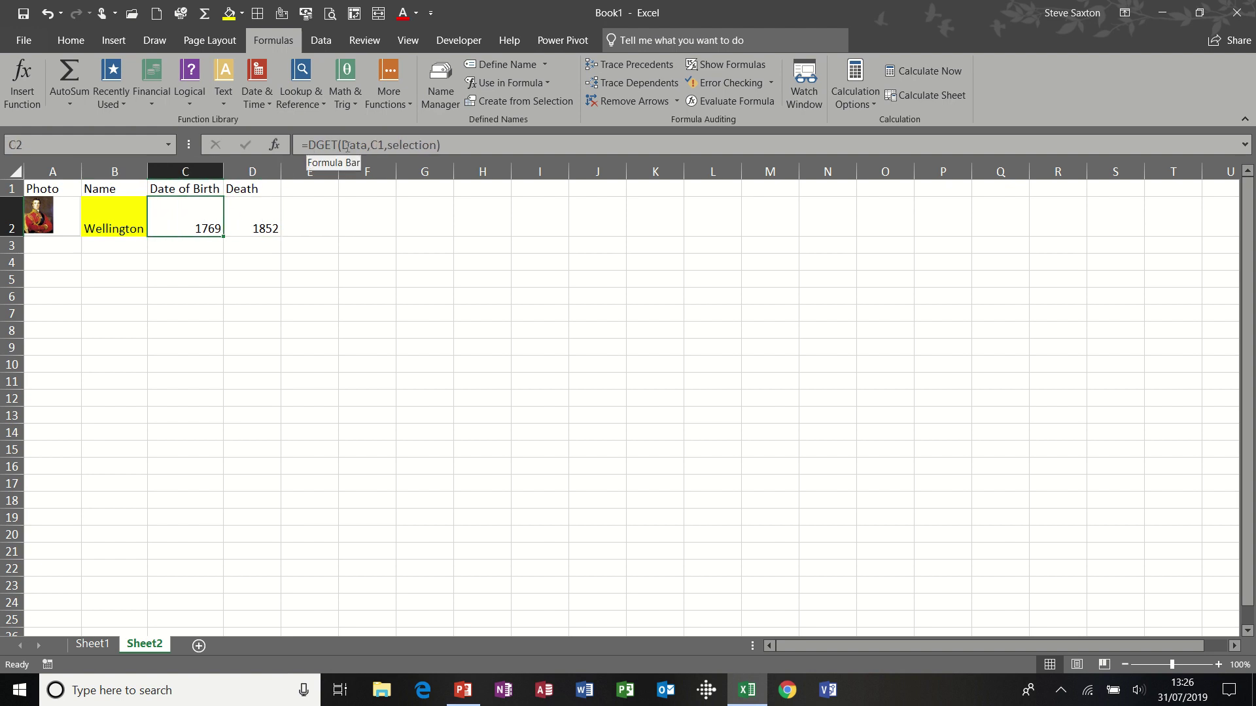
- On Sheet1, select the Photo/Name/Date of Birth/Death source table A1:D4
click(93, 644)
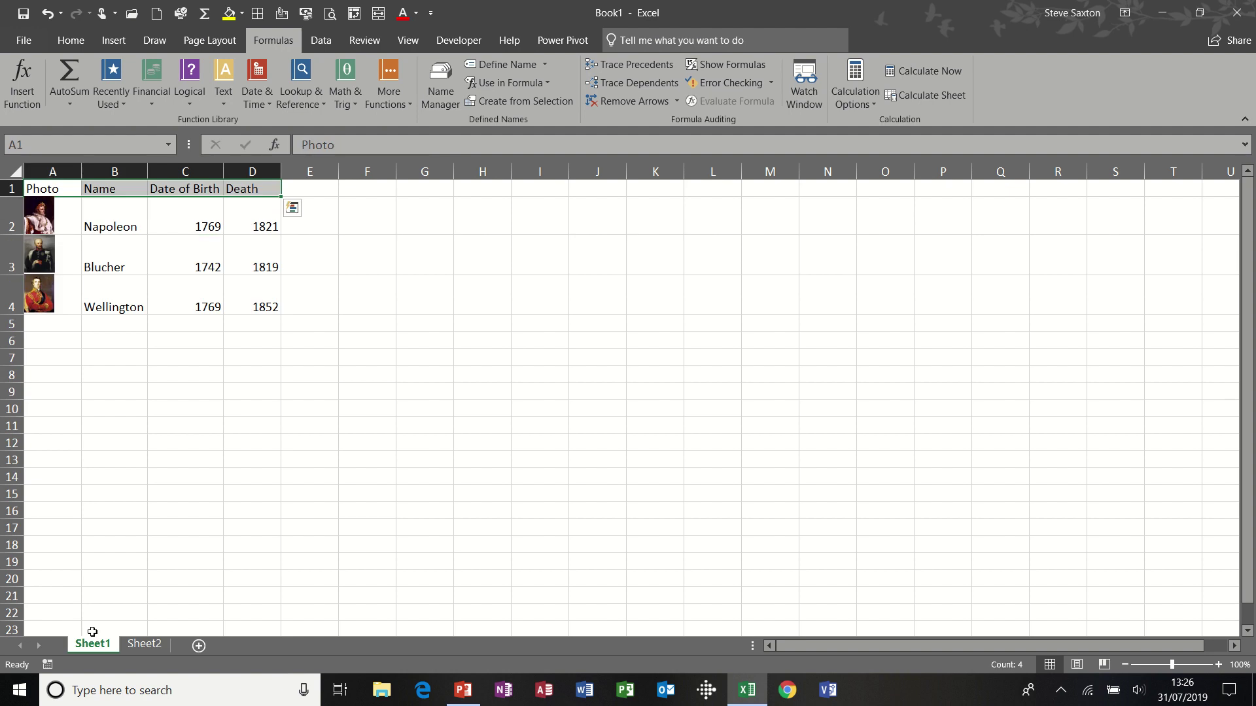
drag(53, 189, 280, 308)
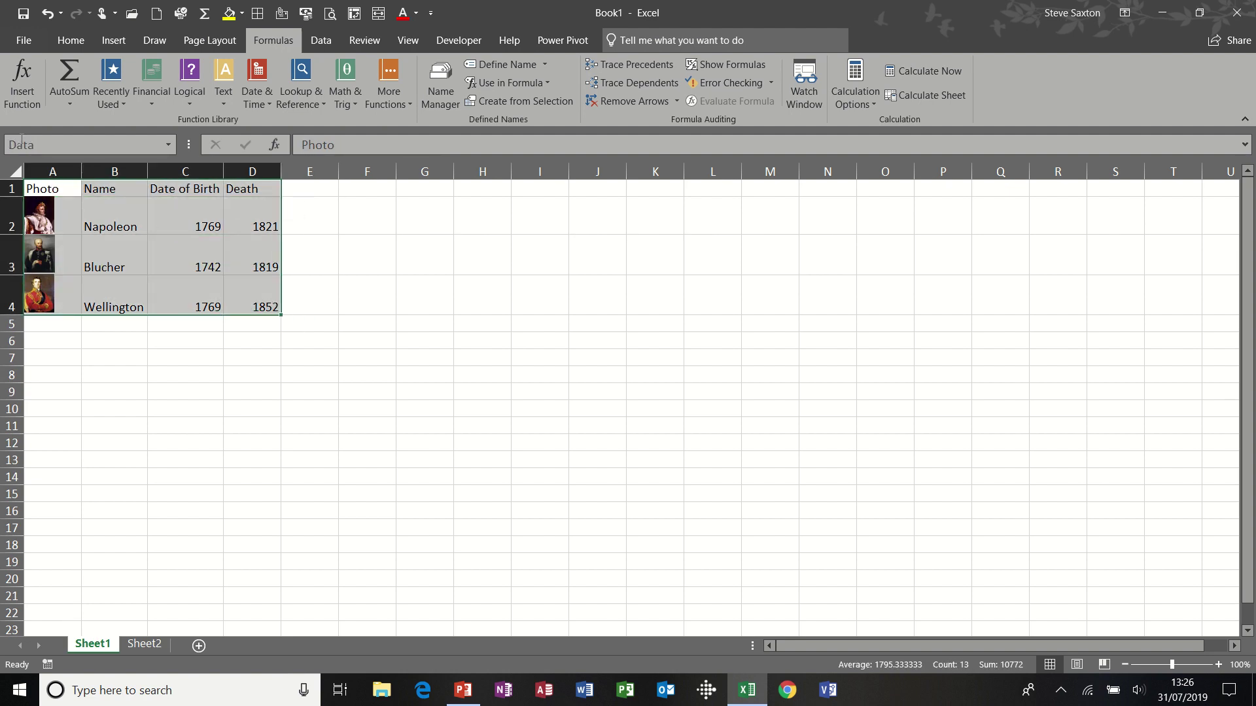
click(63, 207)
- Check Napoleon's name and years in B2:D2, then return to Sheet2's cell B2
click(104, 205)
click(187, 209)
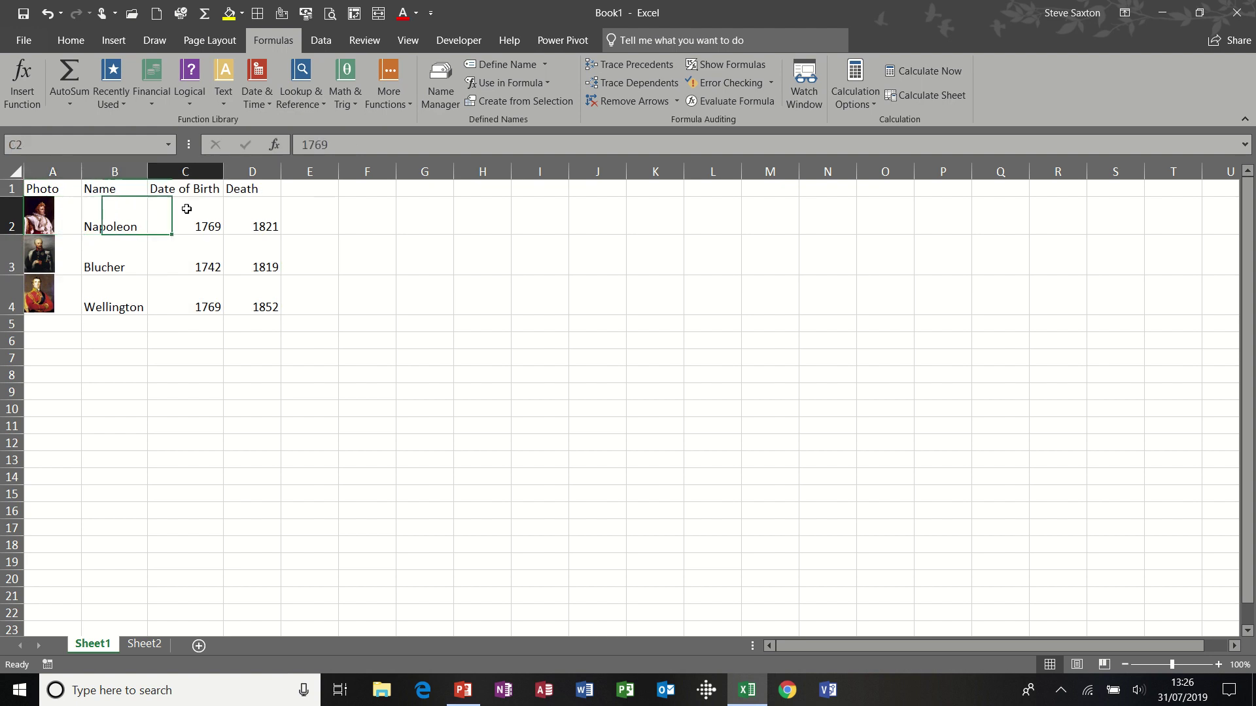
click(253, 214)
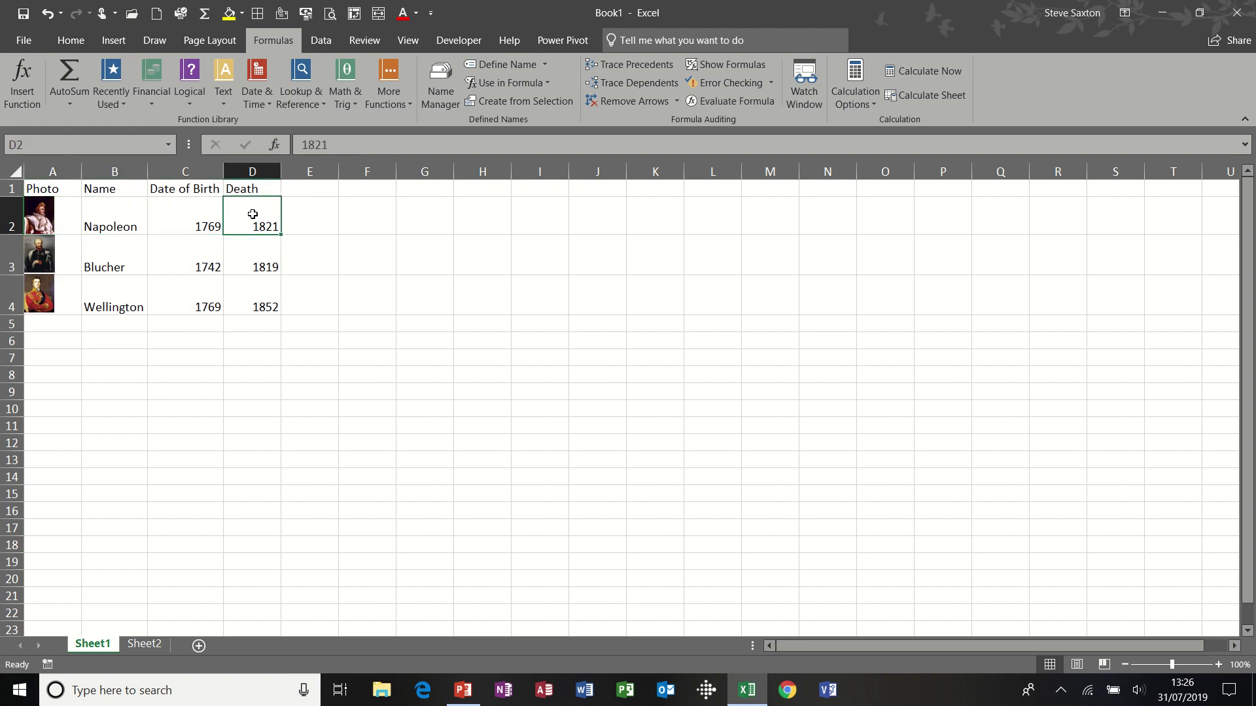
click(134, 219)
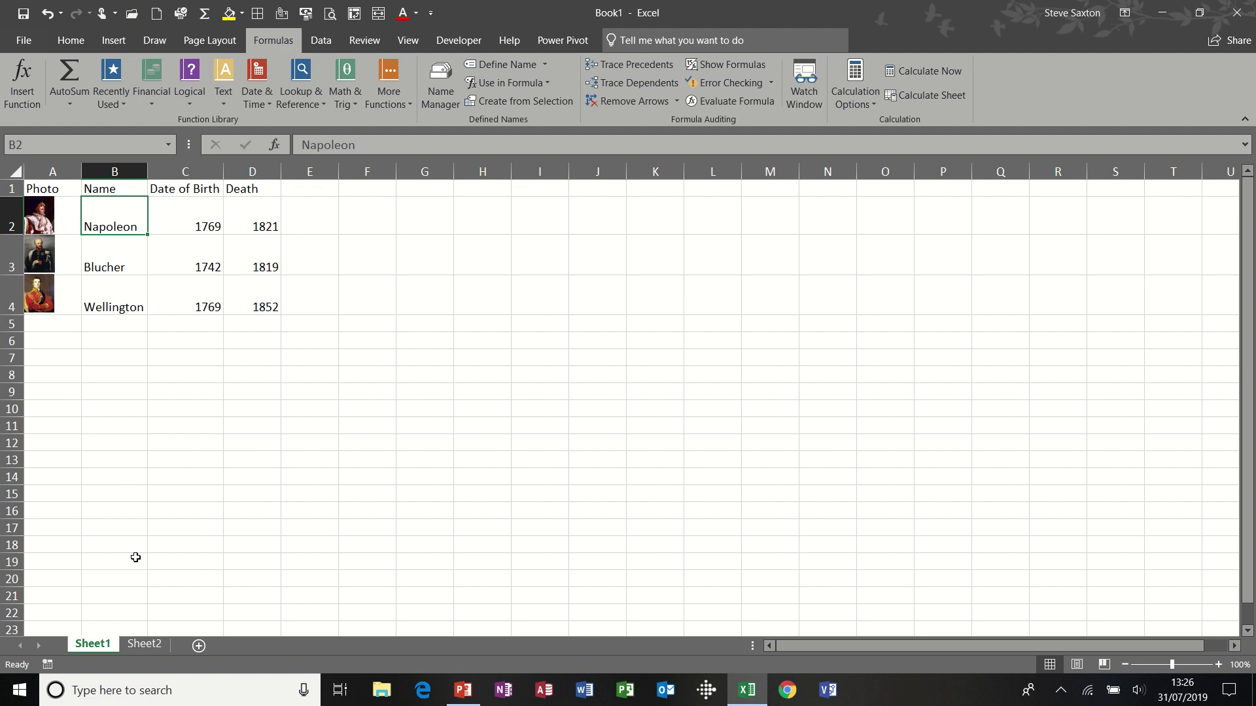
click(143, 643)
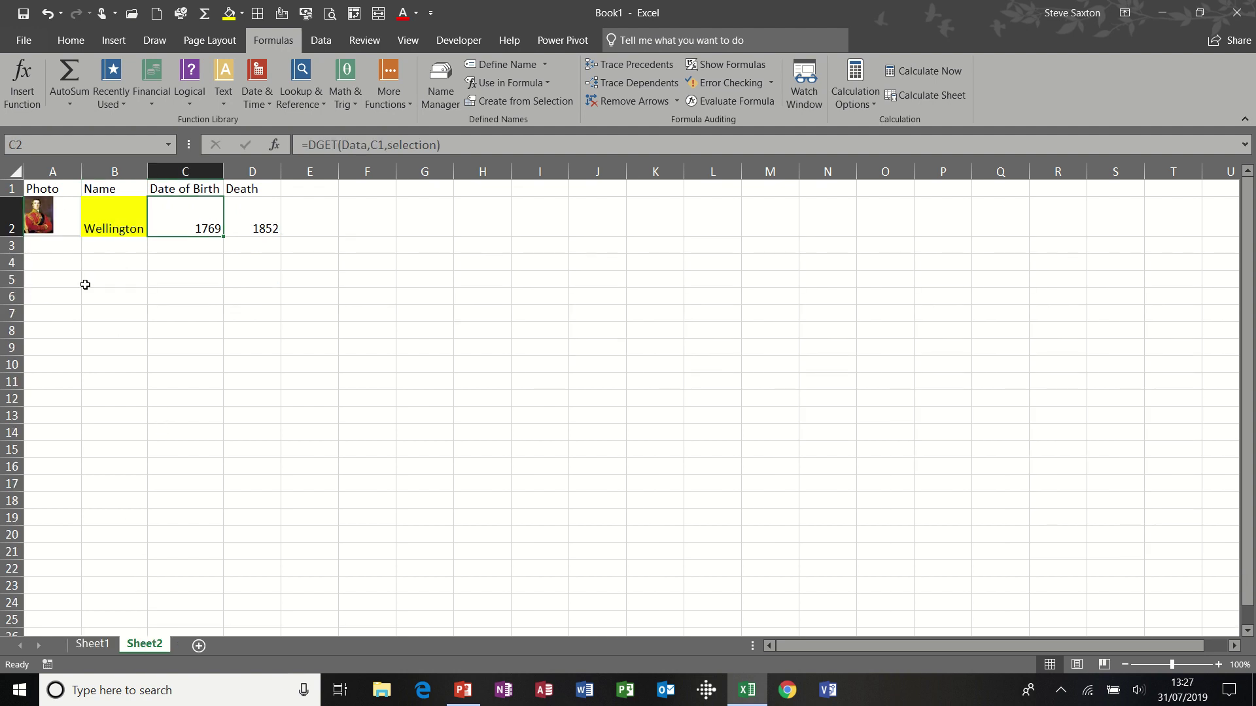
click(125, 222)
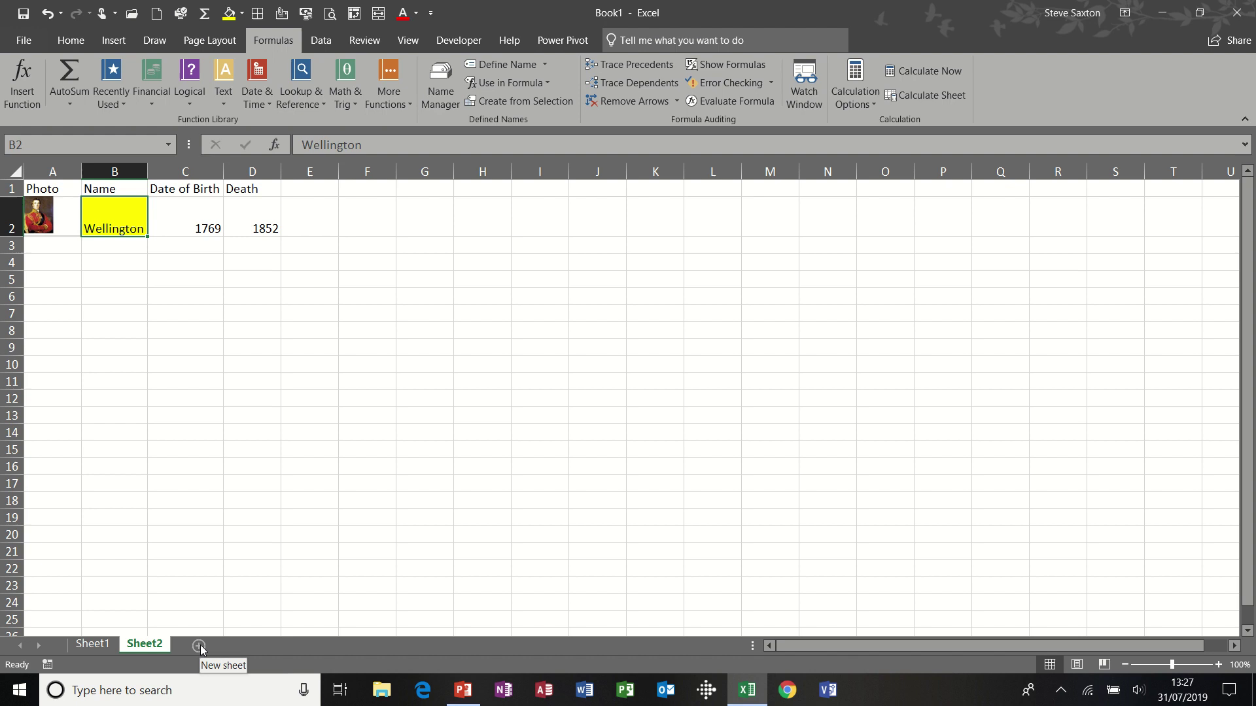
- Add a new sheet and set its B2 data validation to allow a List
click(199, 646)
click(121, 205)
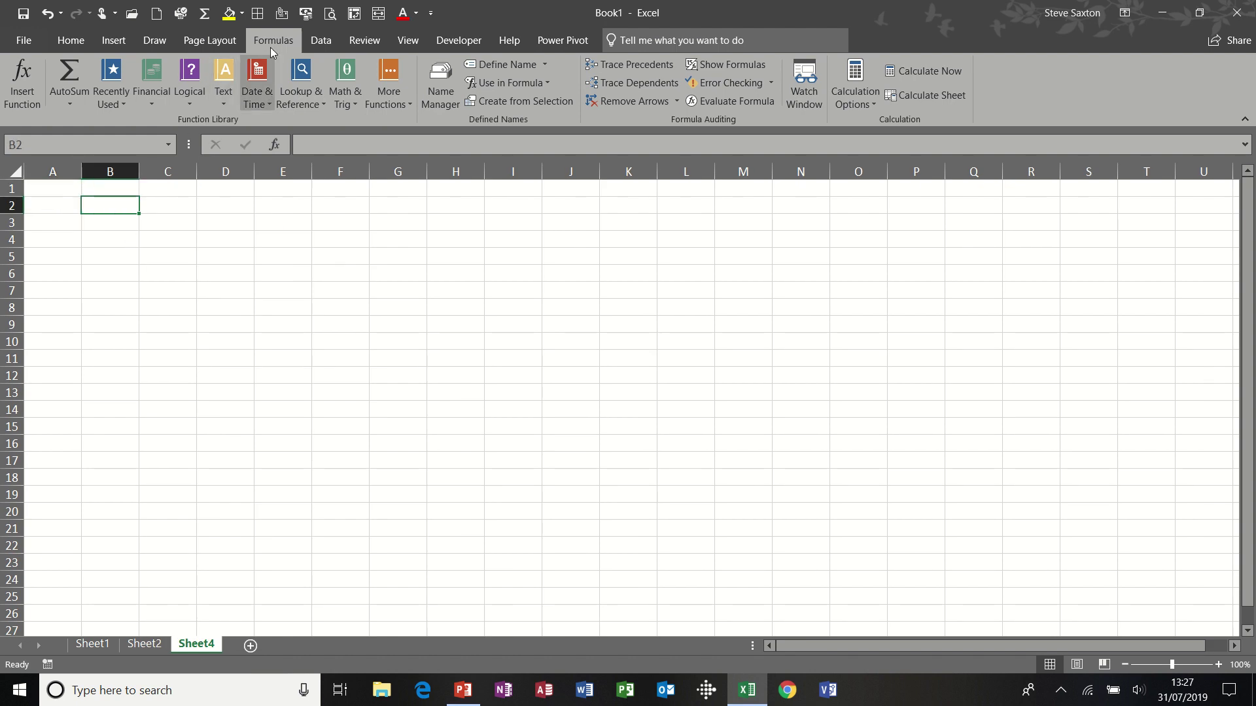
click(319, 41)
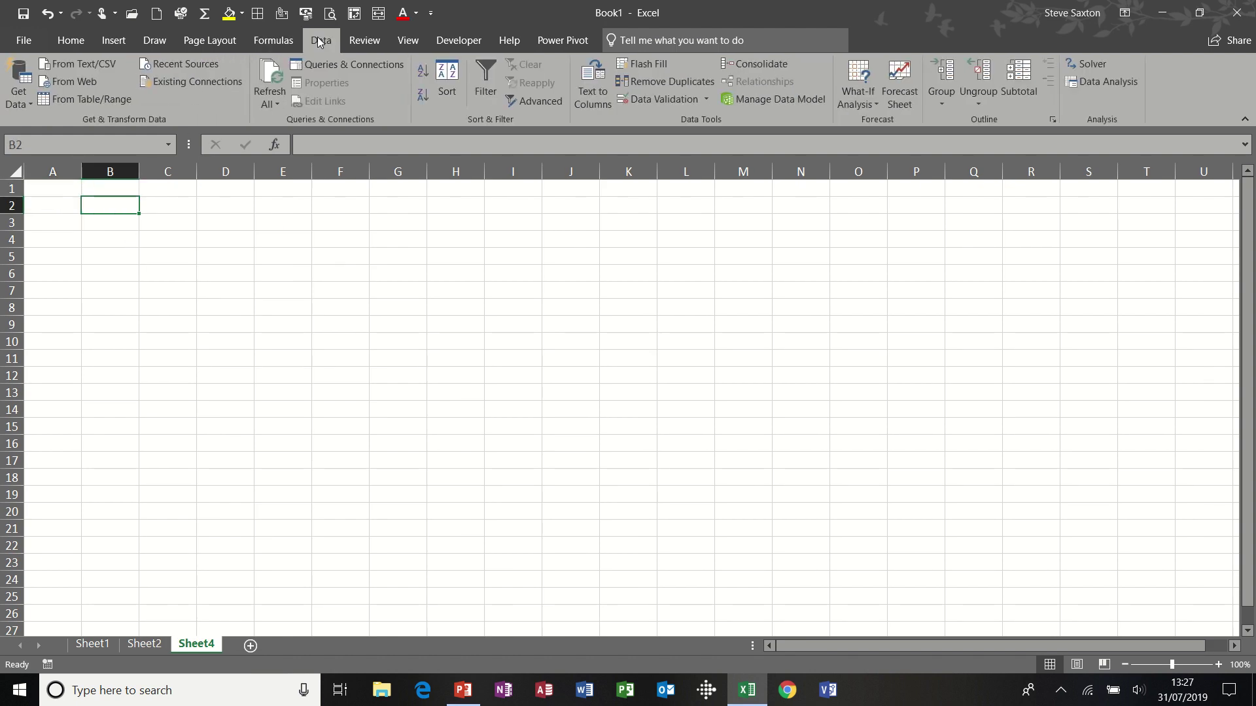
click(636, 101)
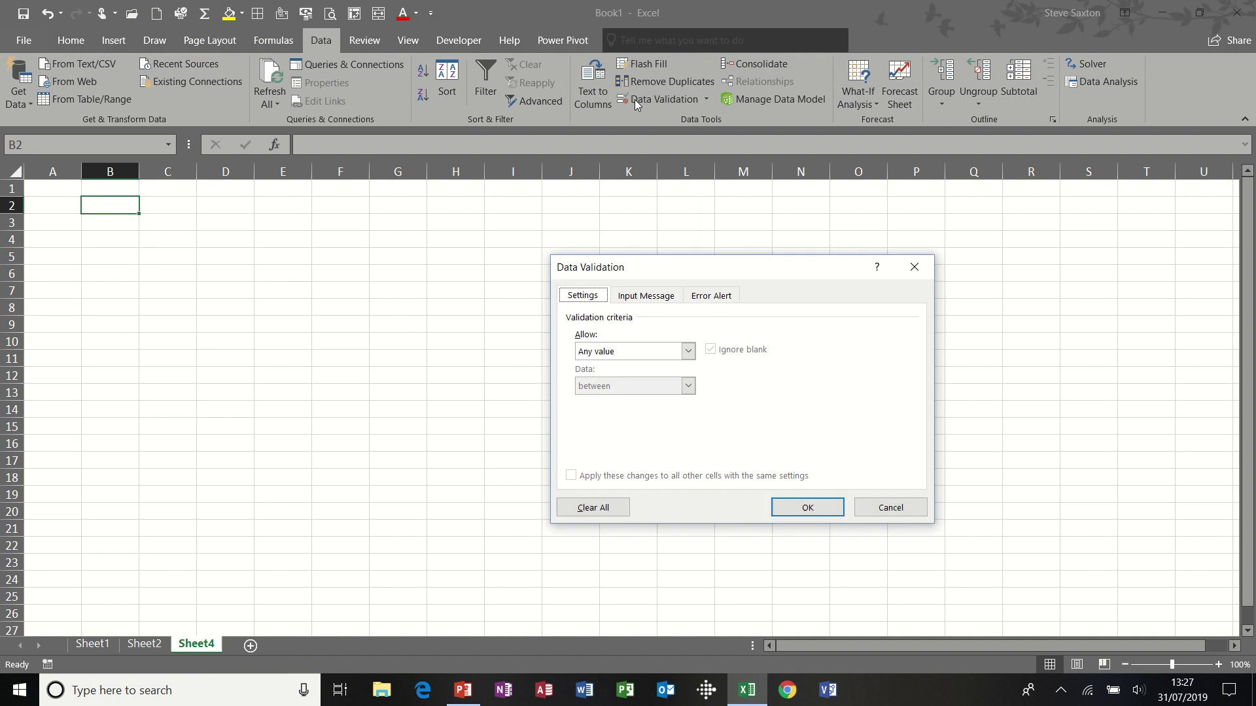
click(688, 352)
click(626, 403)
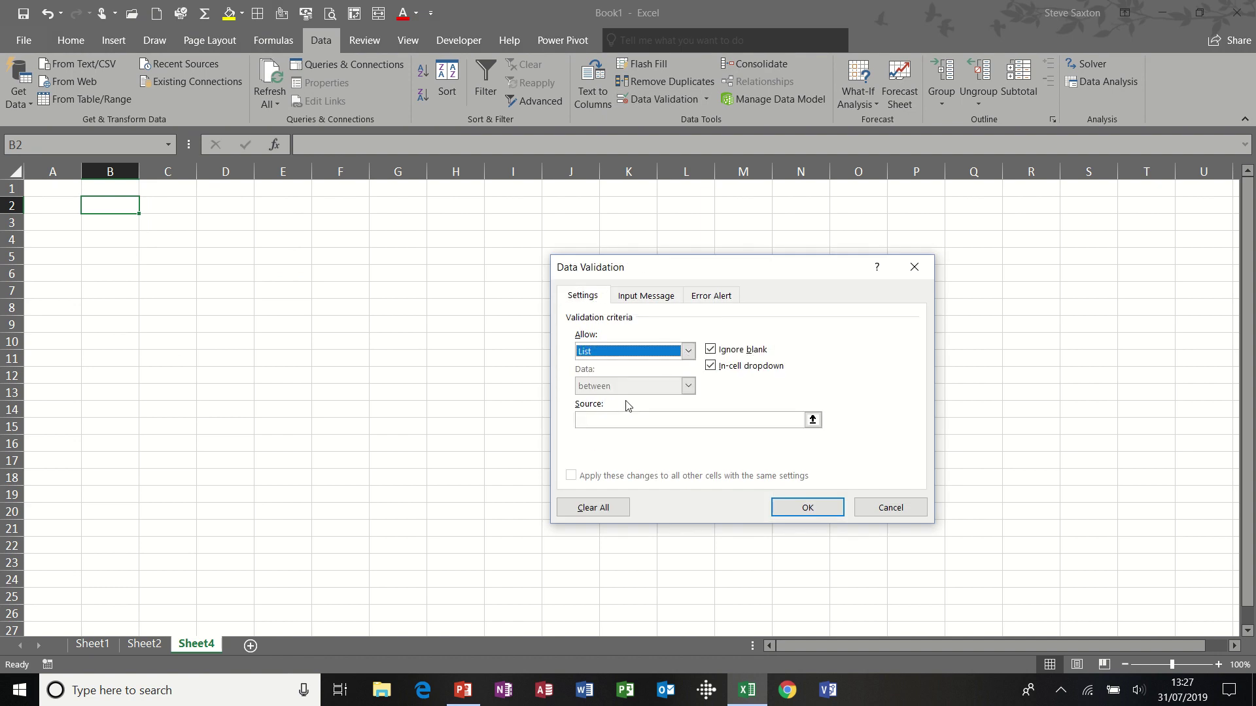
- Set the list source to =Sheet1!$B$2:$B$4 and confirm the validation
click(813, 420)
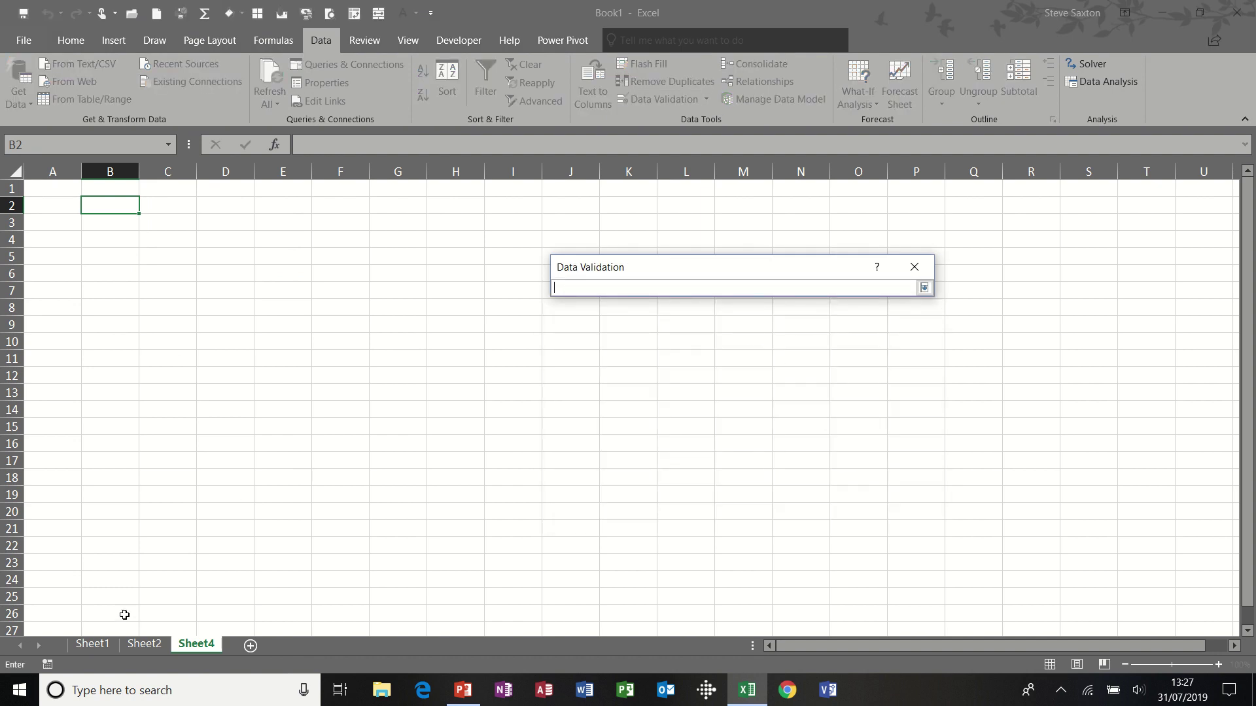
click(92, 644)
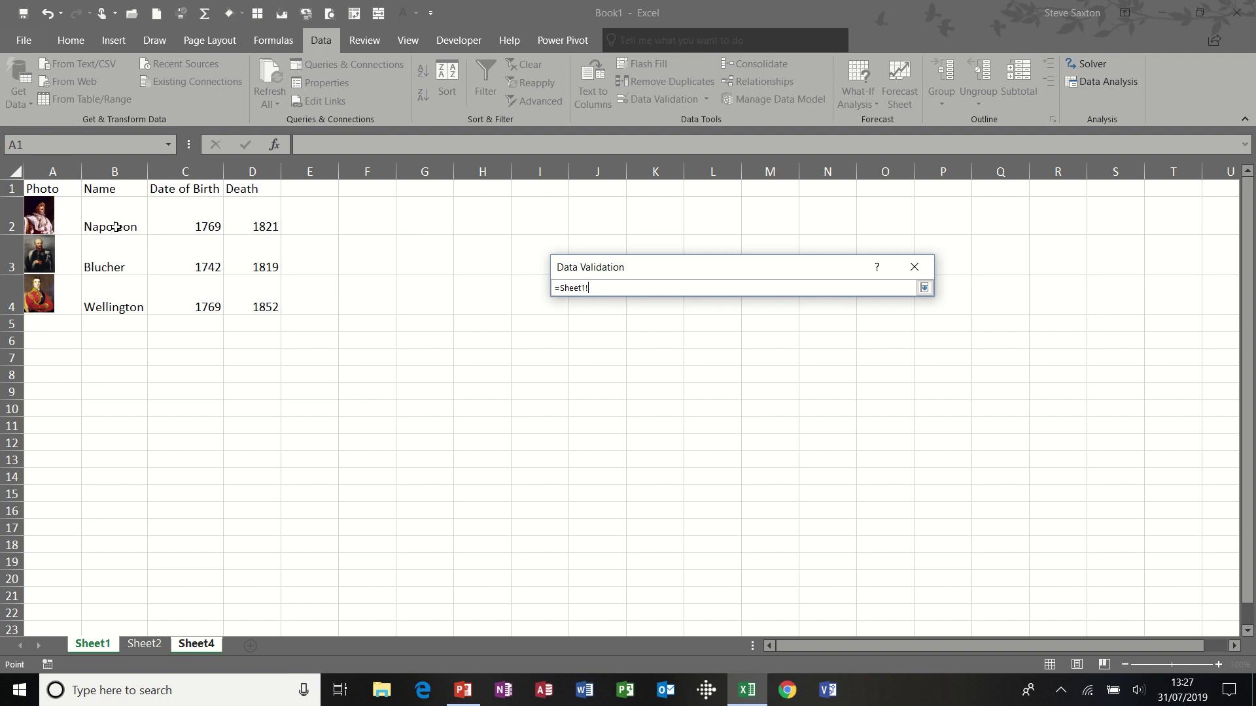
drag(116, 227, 110, 302)
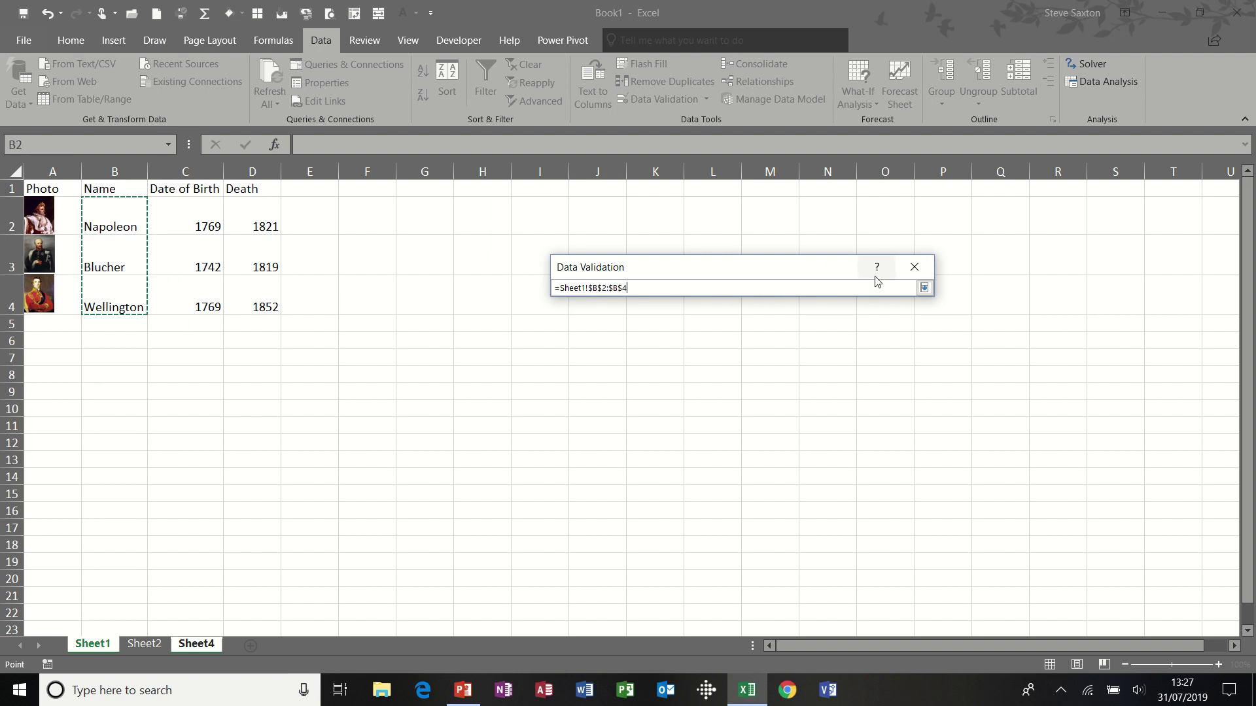
click(923, 289)
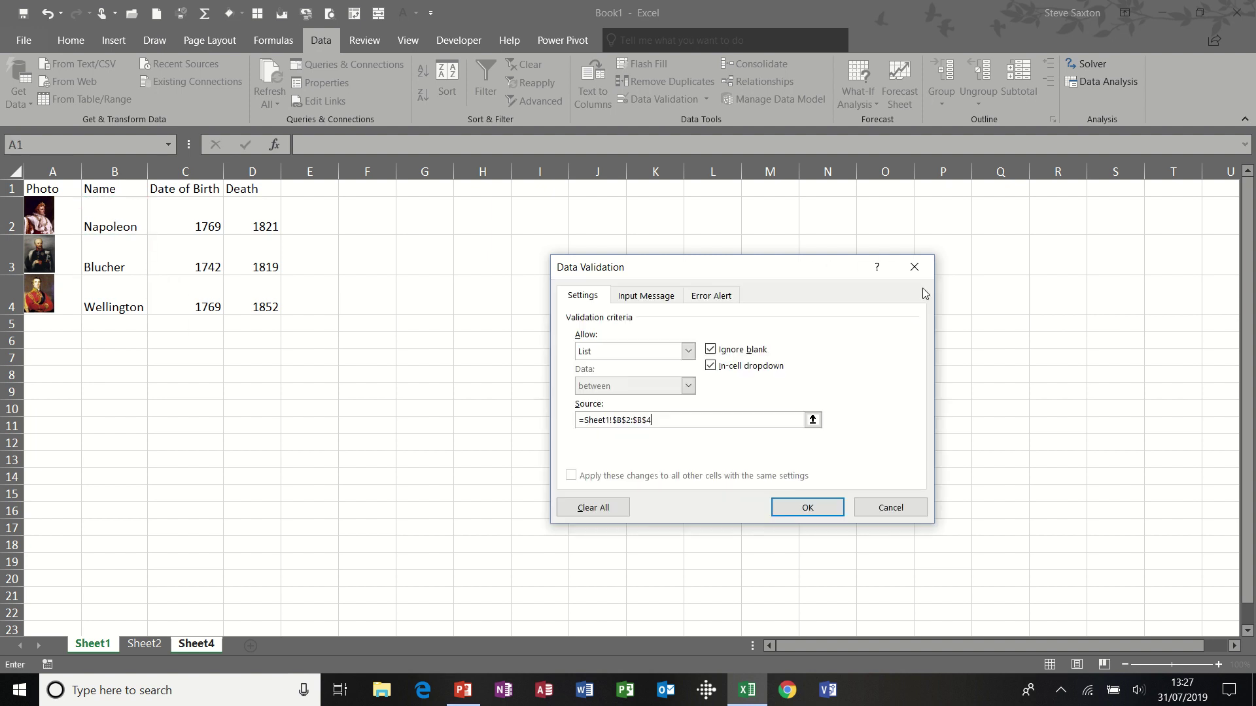
click(817, 506)
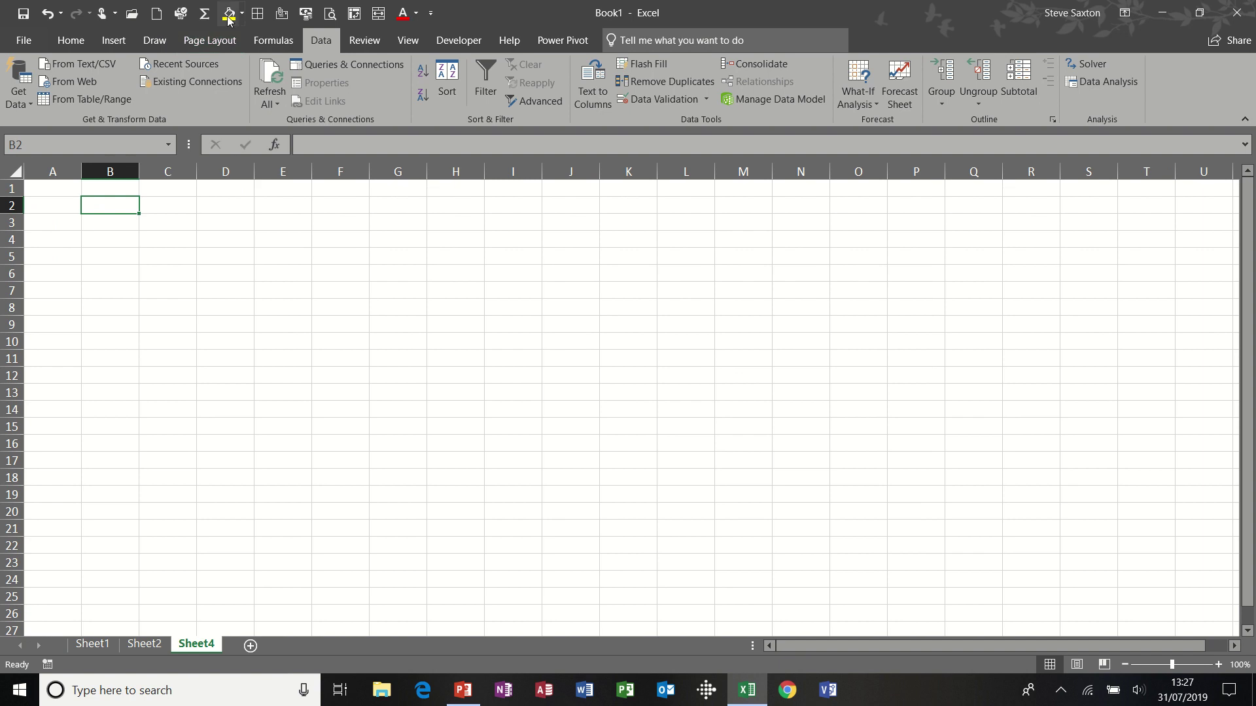
- Fill Sheet4 cell B2 yellow and pick Napoleon from its drop-down list
click(227, 16)
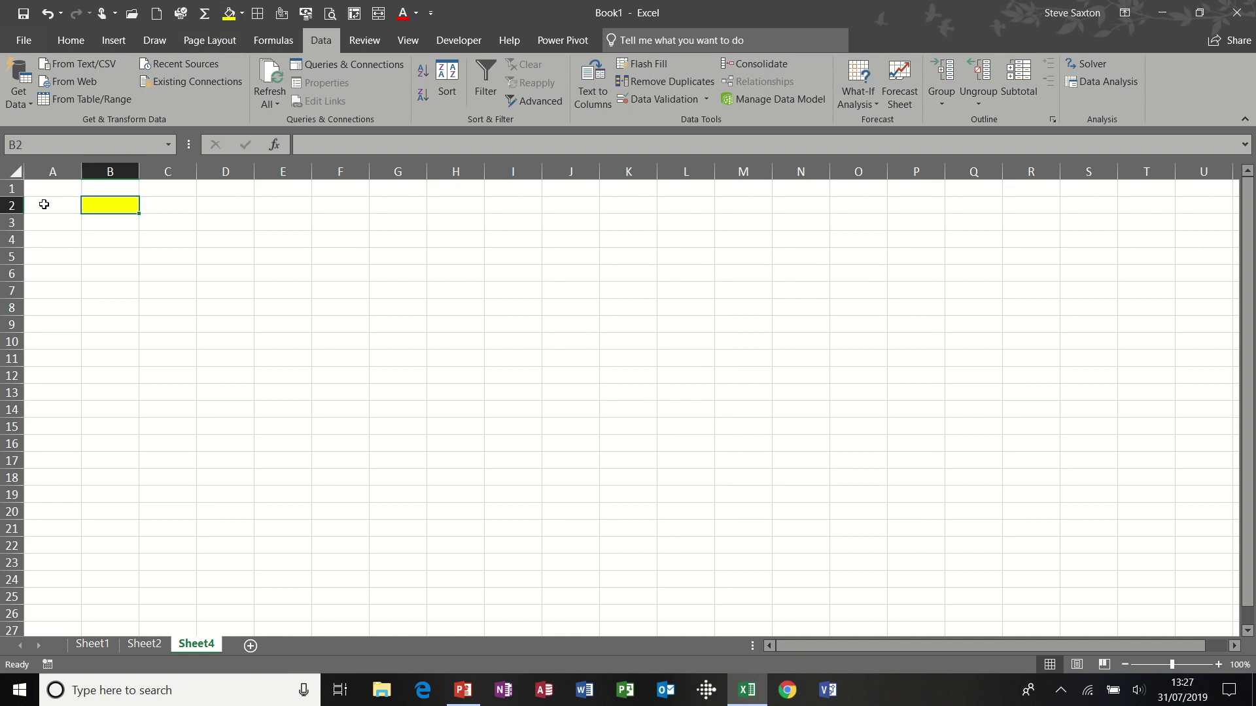
click(145, 206)
click(105, 220)
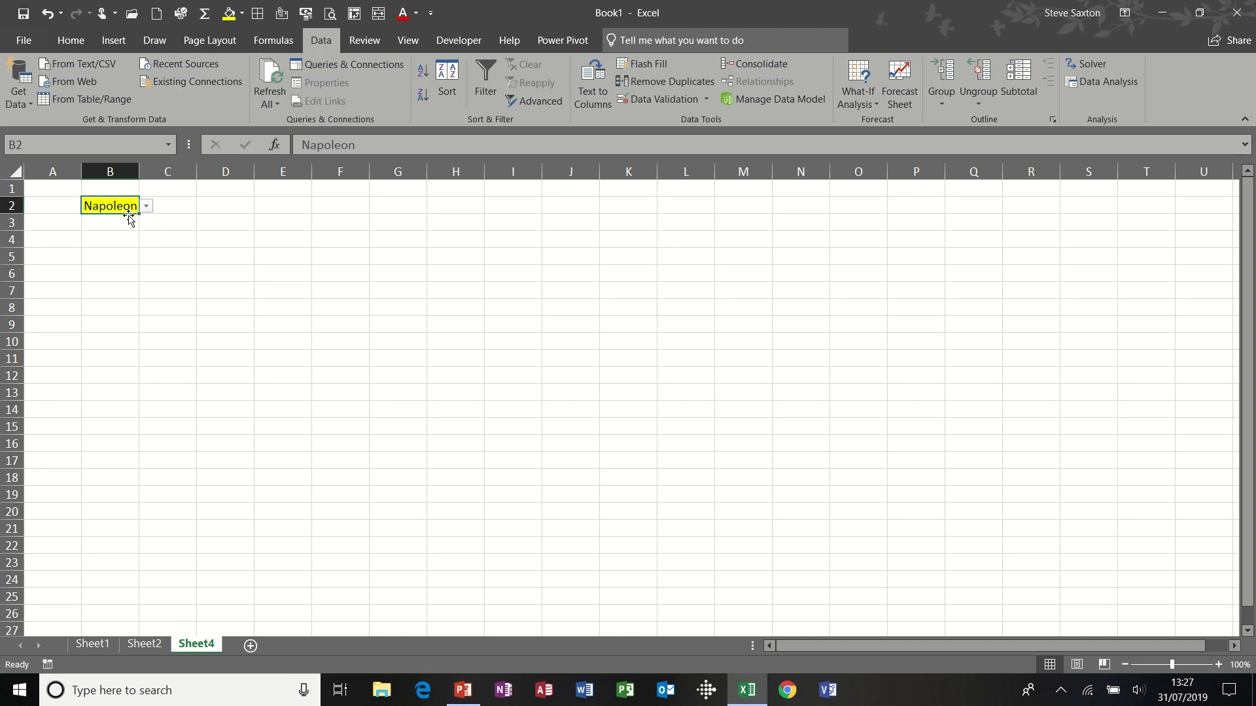
click(55, 204)
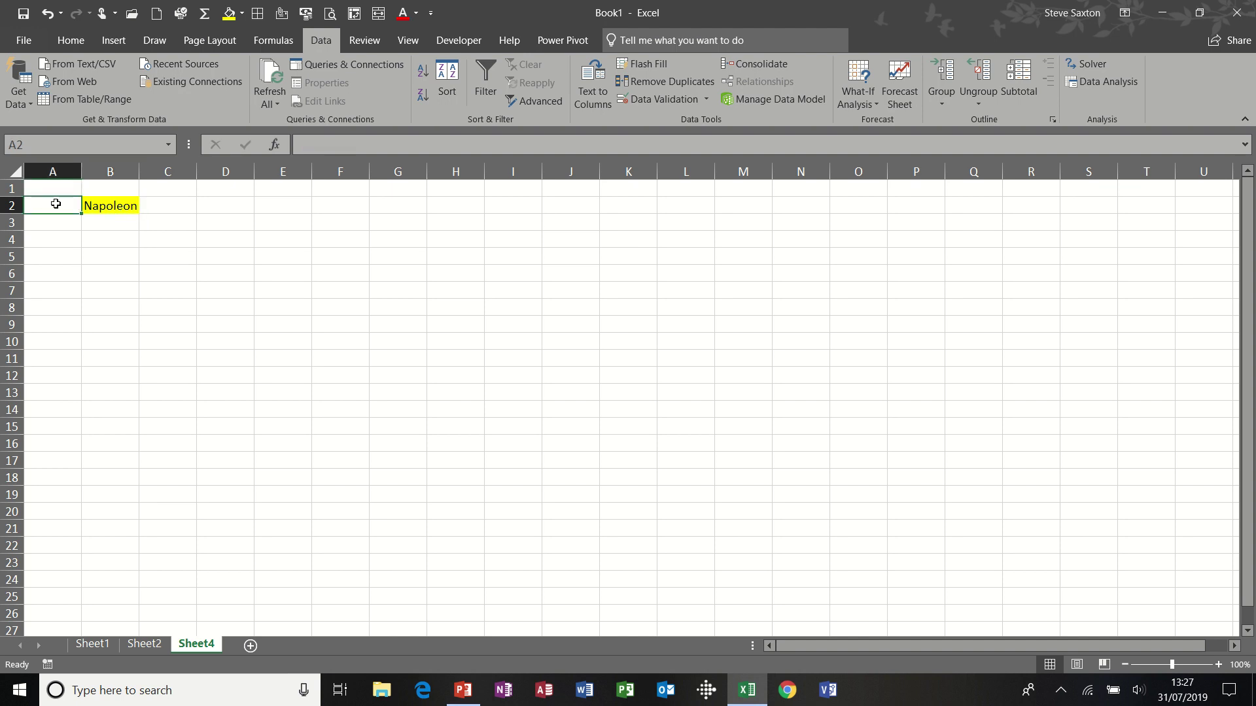
- Copy Napoleon's portrait from Sheet1 into Sheet4 cell A2 and heighten row 2
click(92, 644)
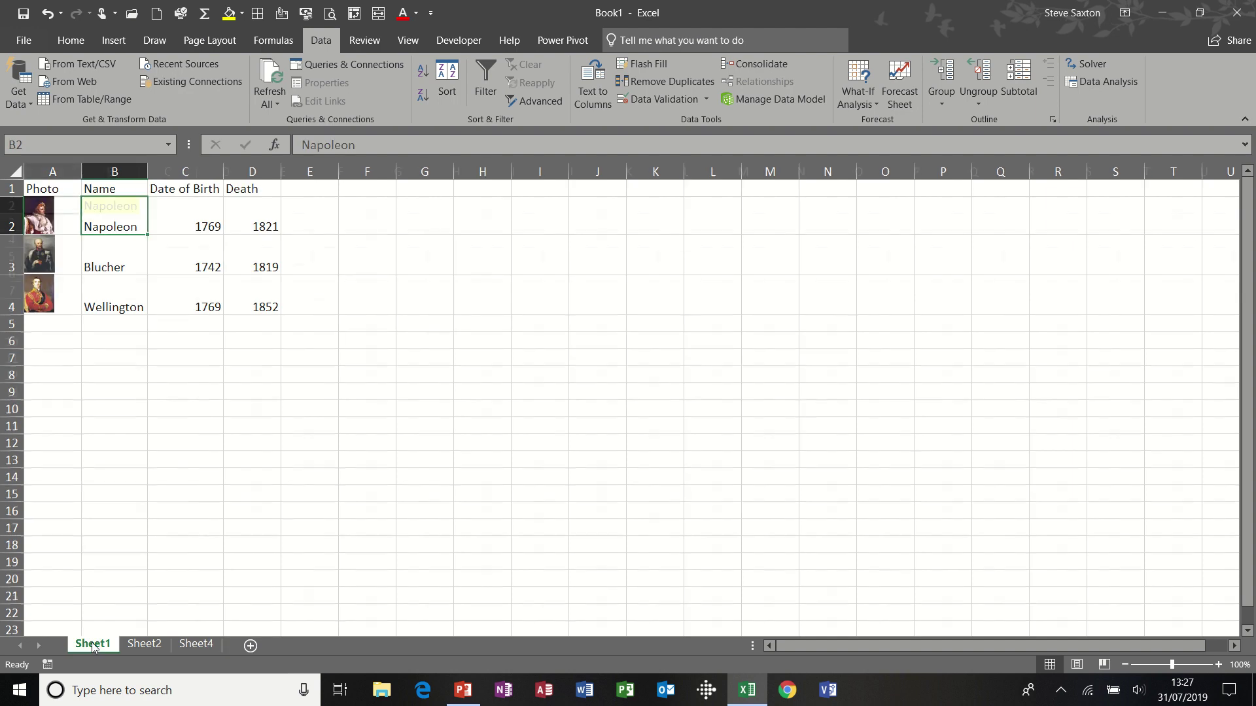
click(35, 216)
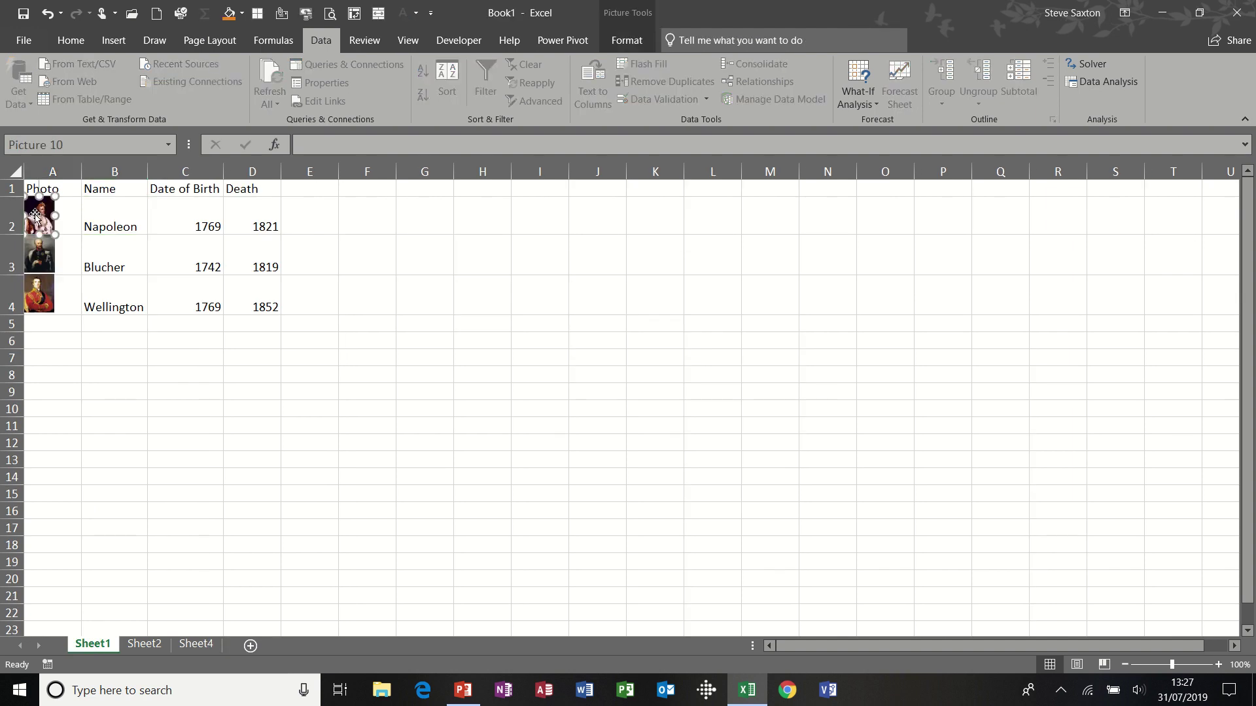
click(197, 645)
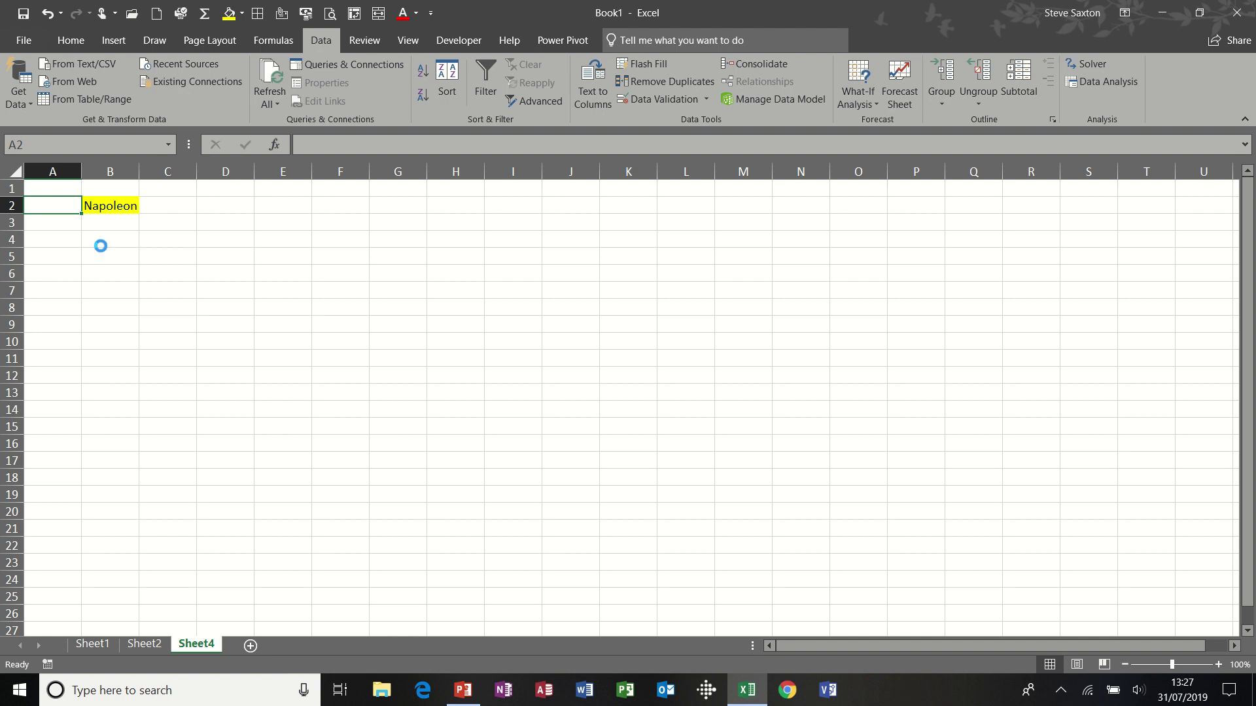
key(ctrl+v)
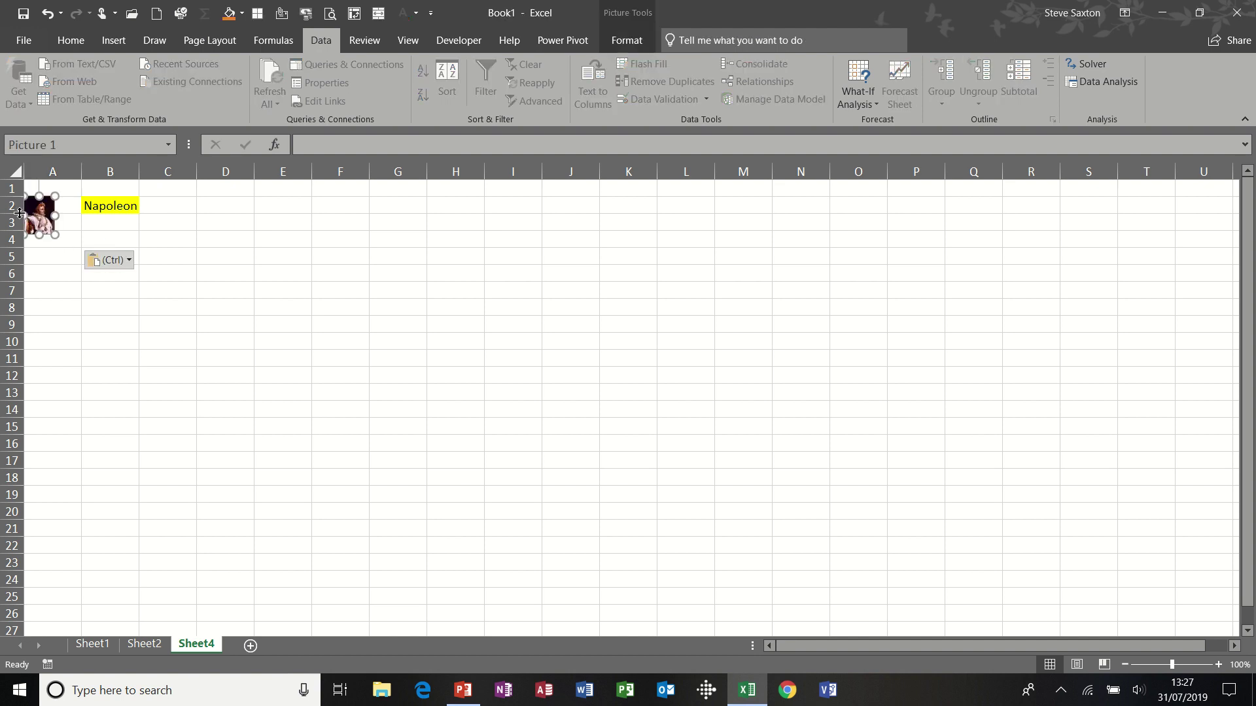
drag(19, 214, 20, 234)
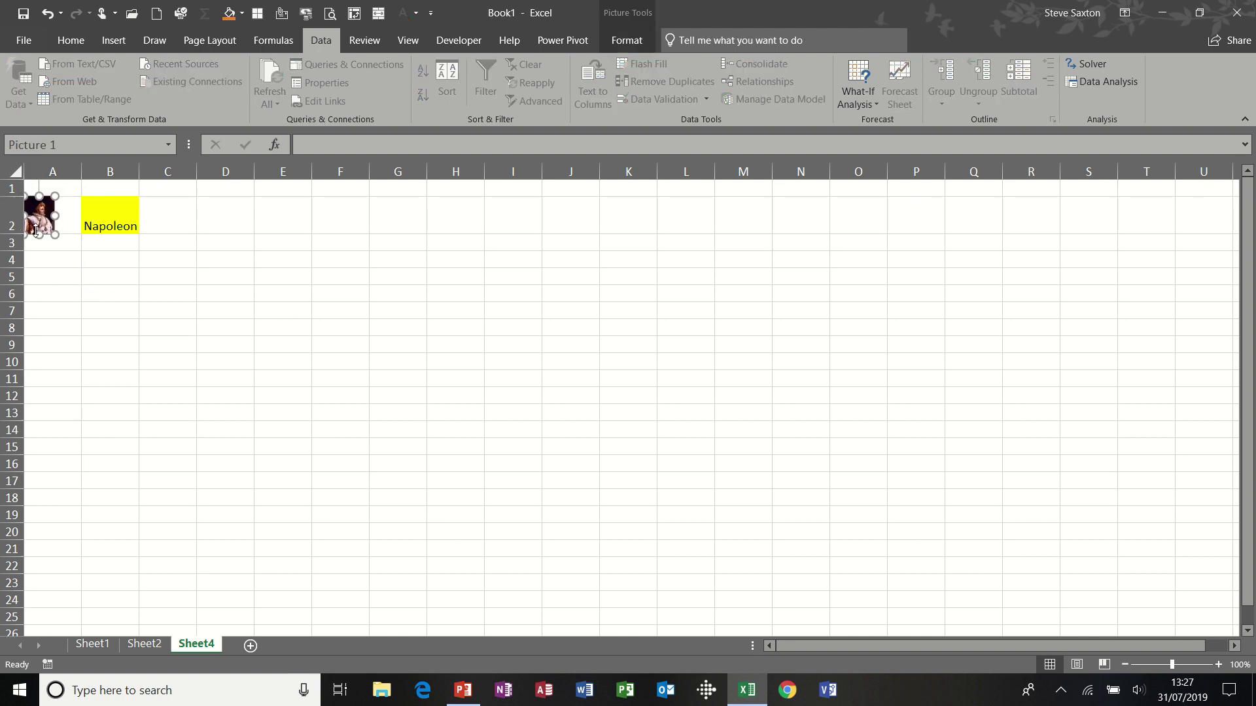
- Select the Sheet4 portrait and give it a formula referencing name cell B2
click(112, 222)
click(43, 213)
click(103, 216)
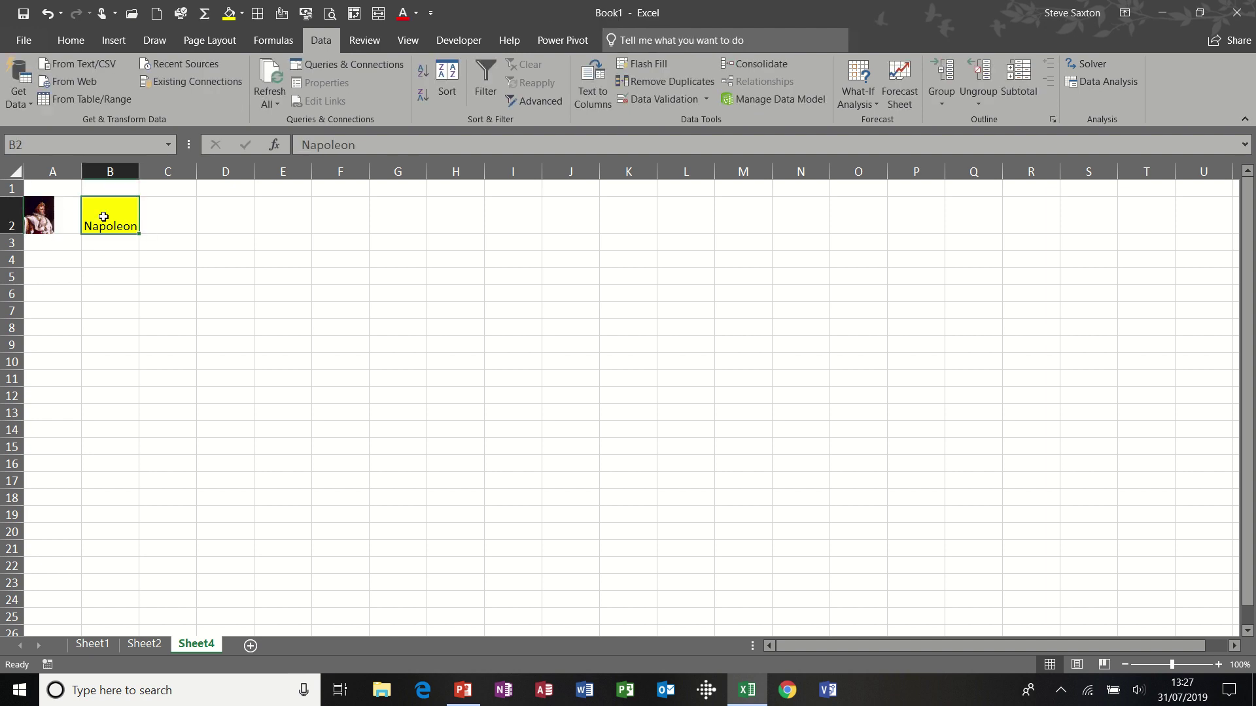
click(42, 219)
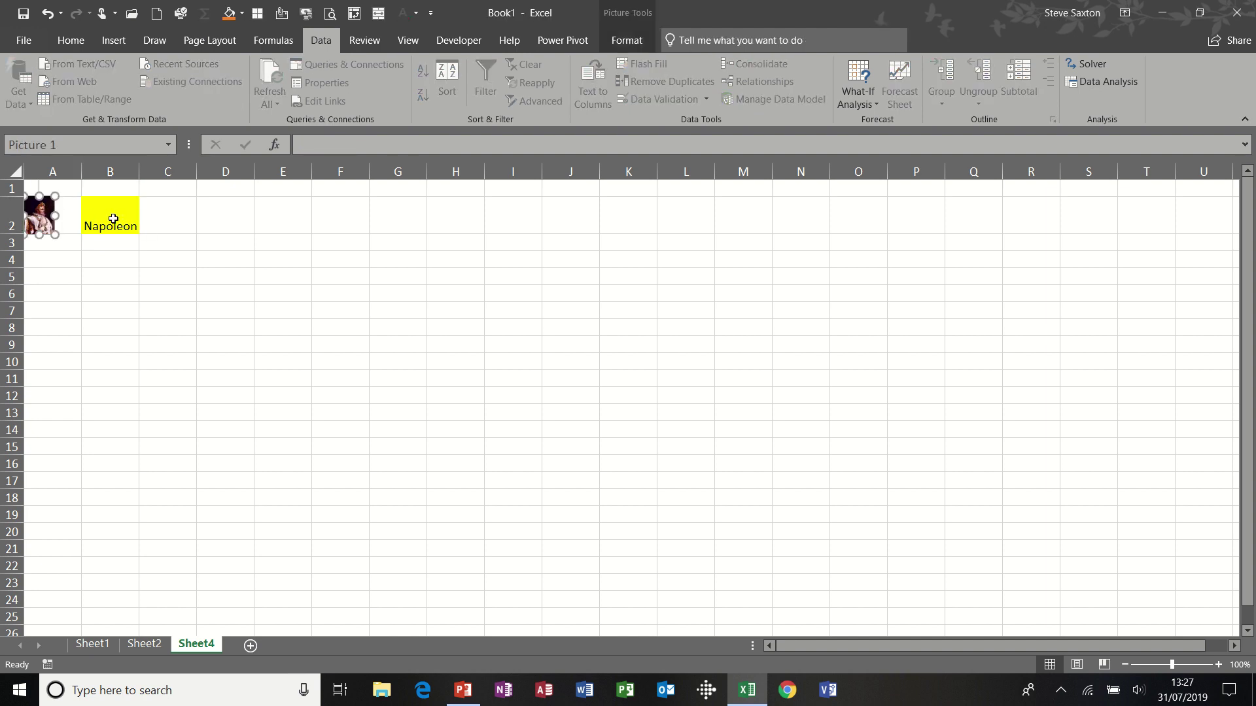
click(112, 219)
click(42, 219)
click(110, 218)
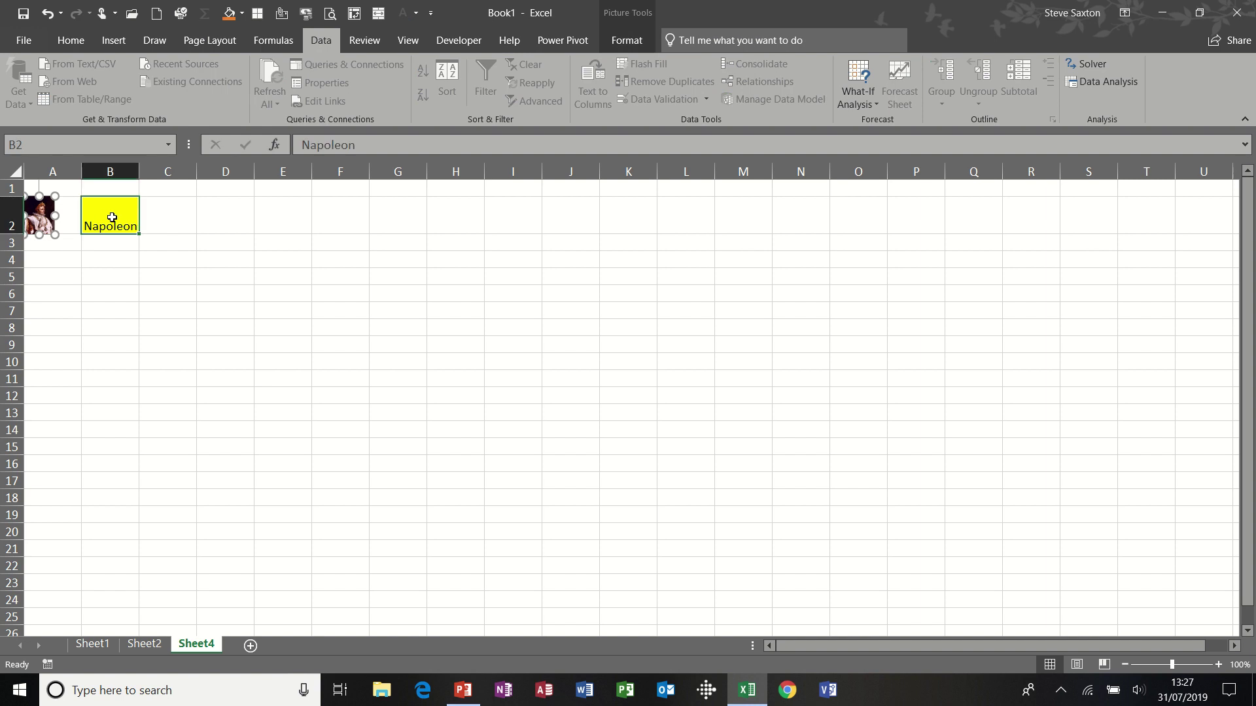
click(42, 212)
click(109, 219)
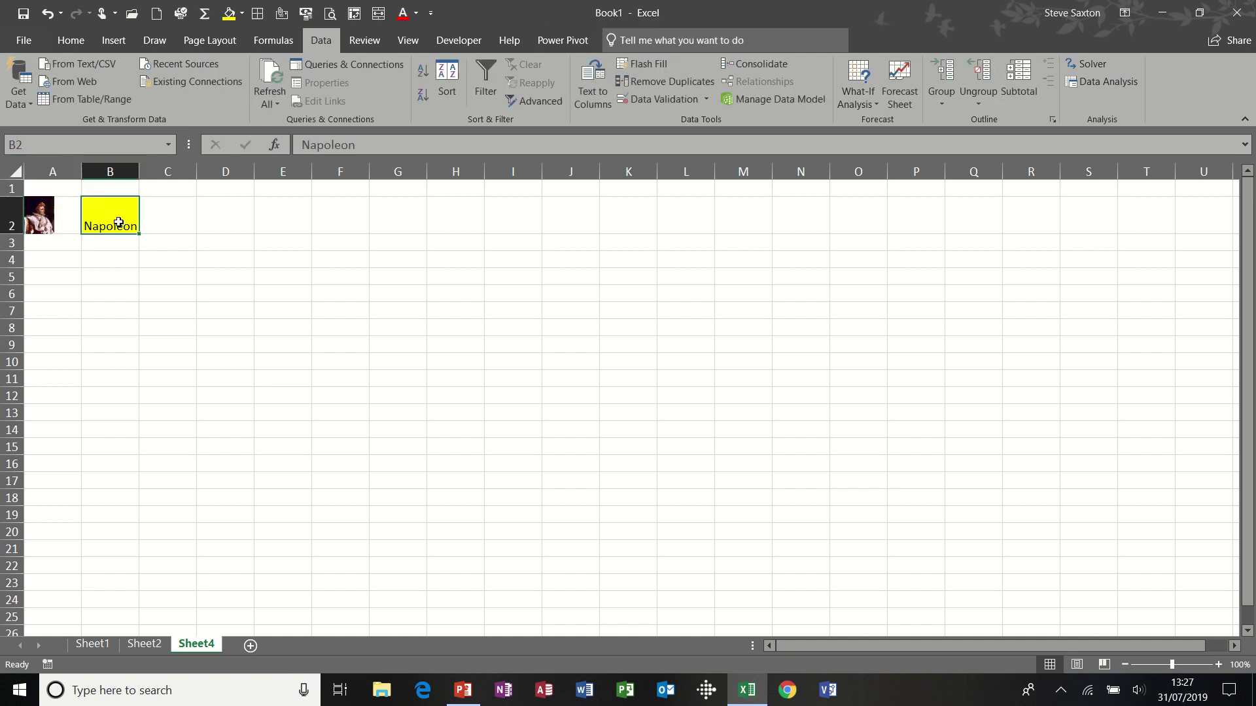
click(41, 219)
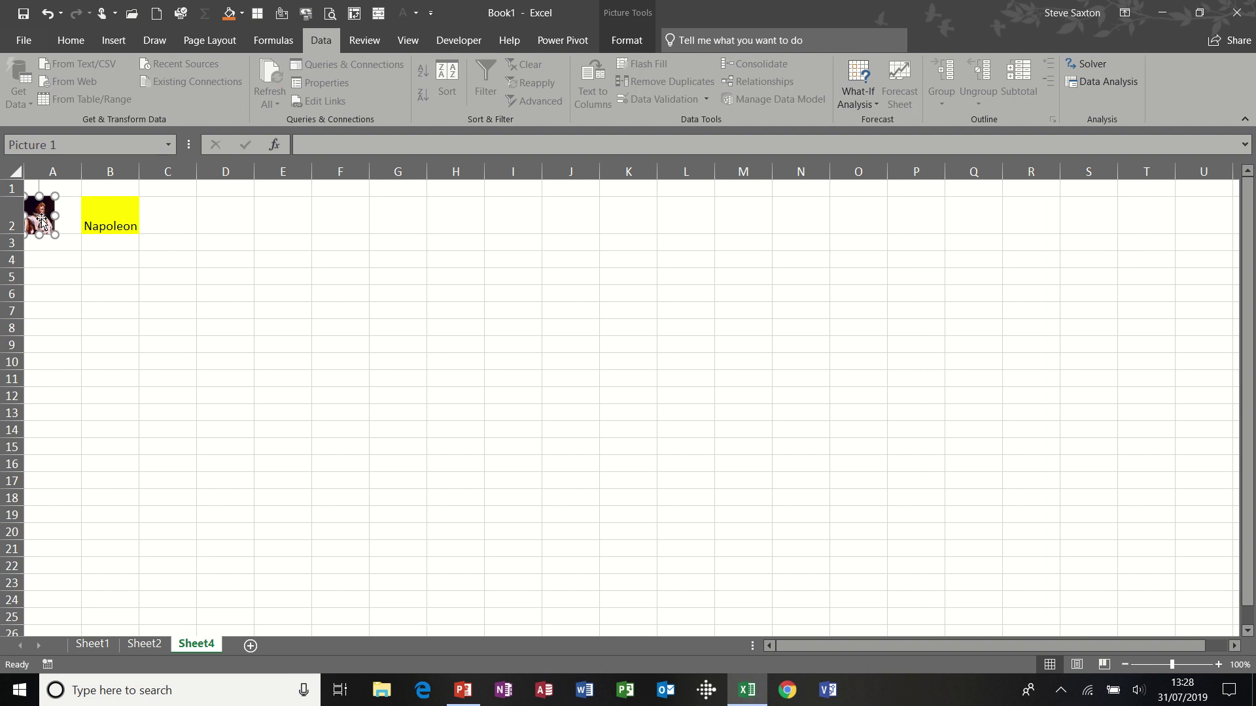
click(319, 142)
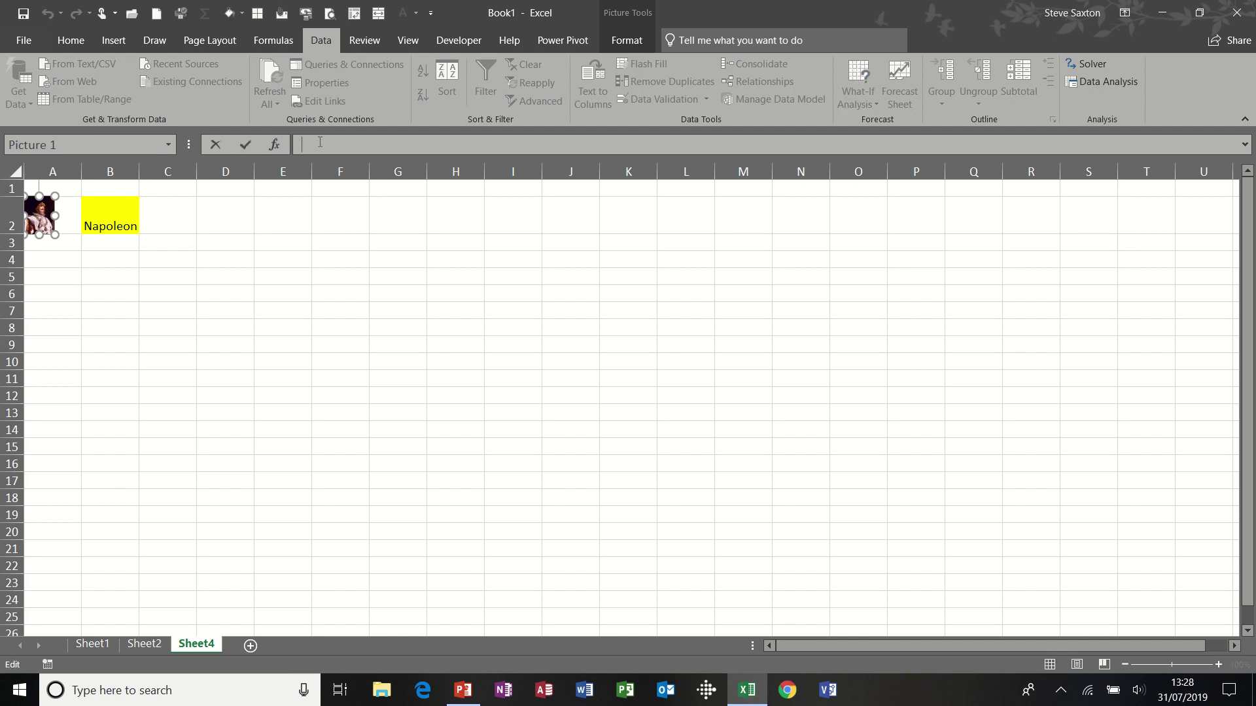
click(112, 206)
click(246, 149)
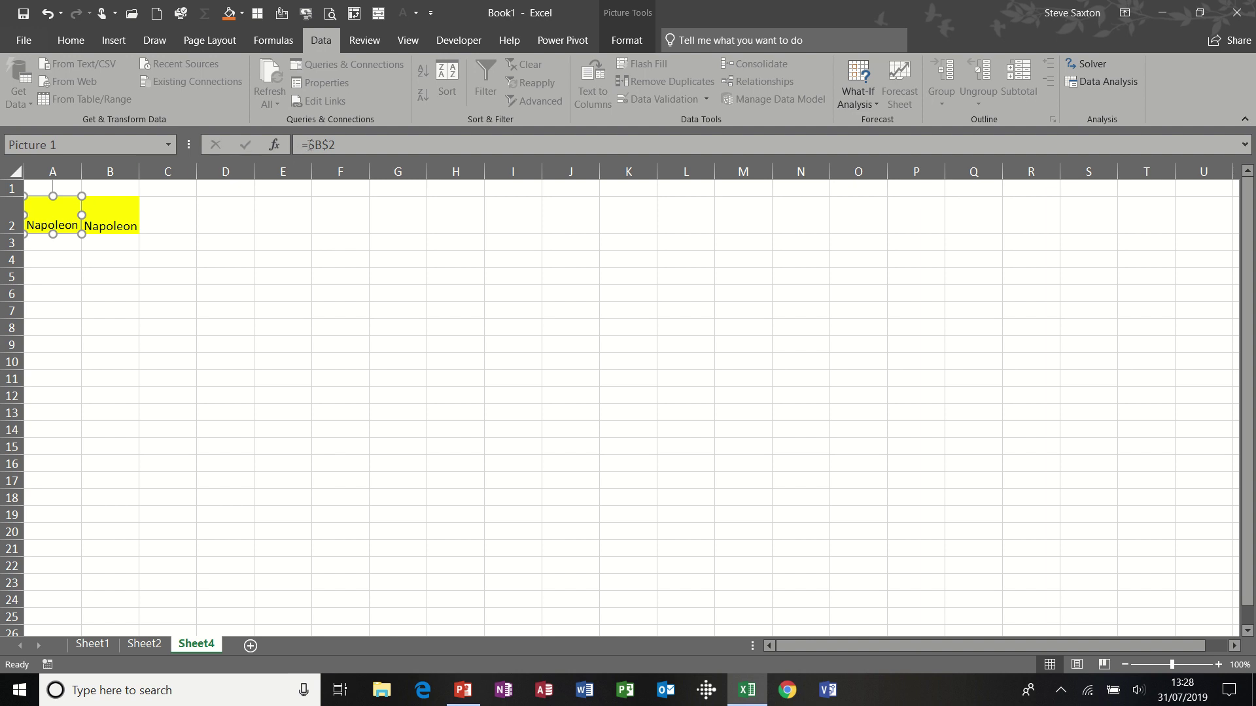
- Replace the picture's B2 reference with Sheet1's Napoleon photo cell, making it =Napoleon
drag(310, 144, 337, 145)
click(93, 645)
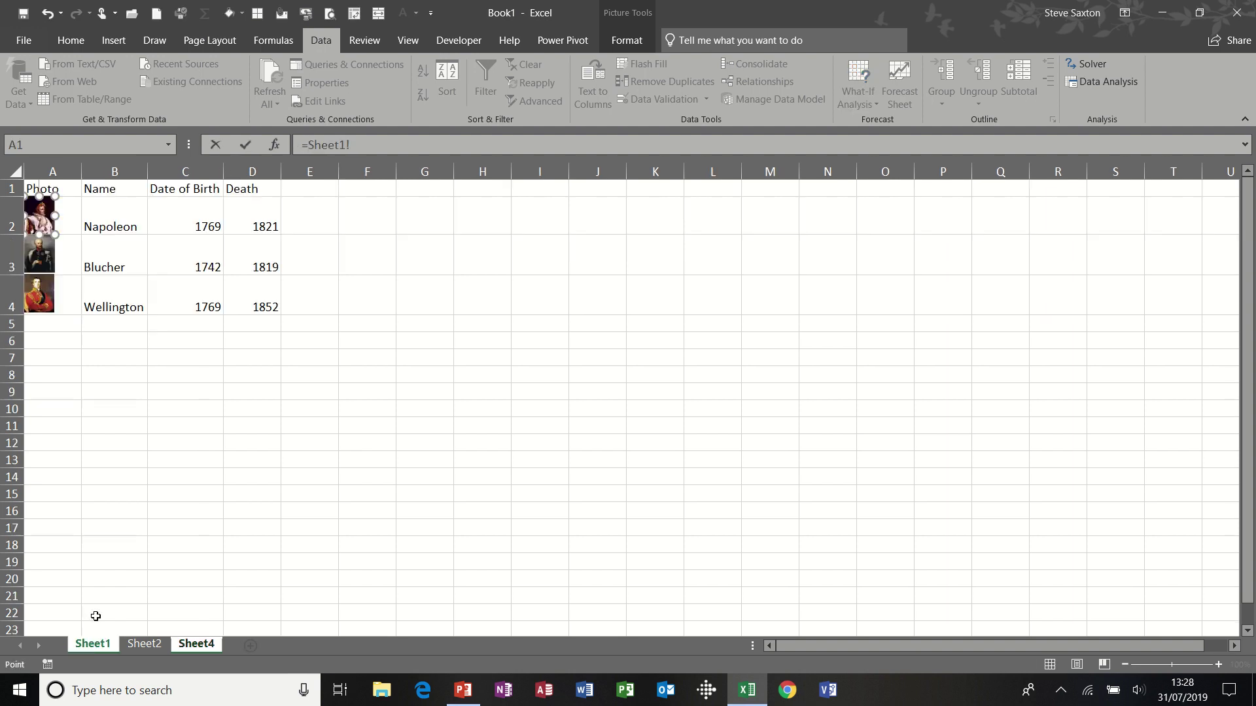
click(109, 216)
click(246, 145)
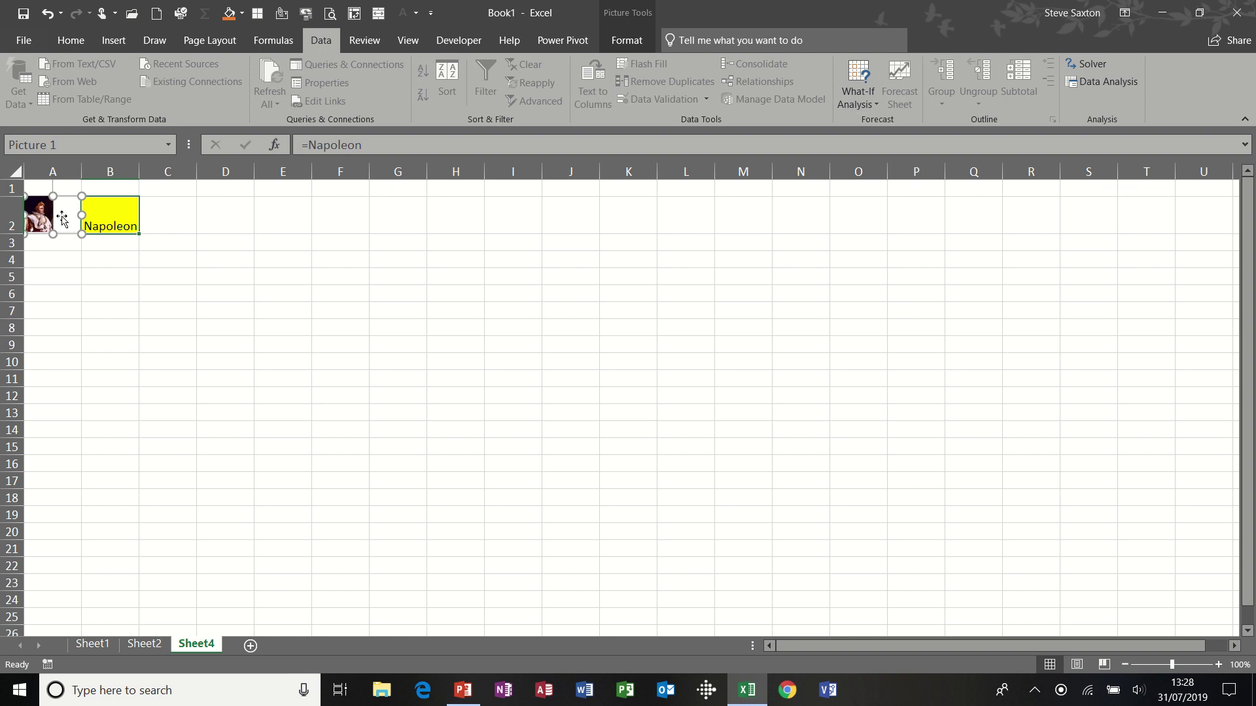
- On Sheet1, check photo cells A2:A4 are named Napoleon, Blucher and Wellington
click(92, 643)
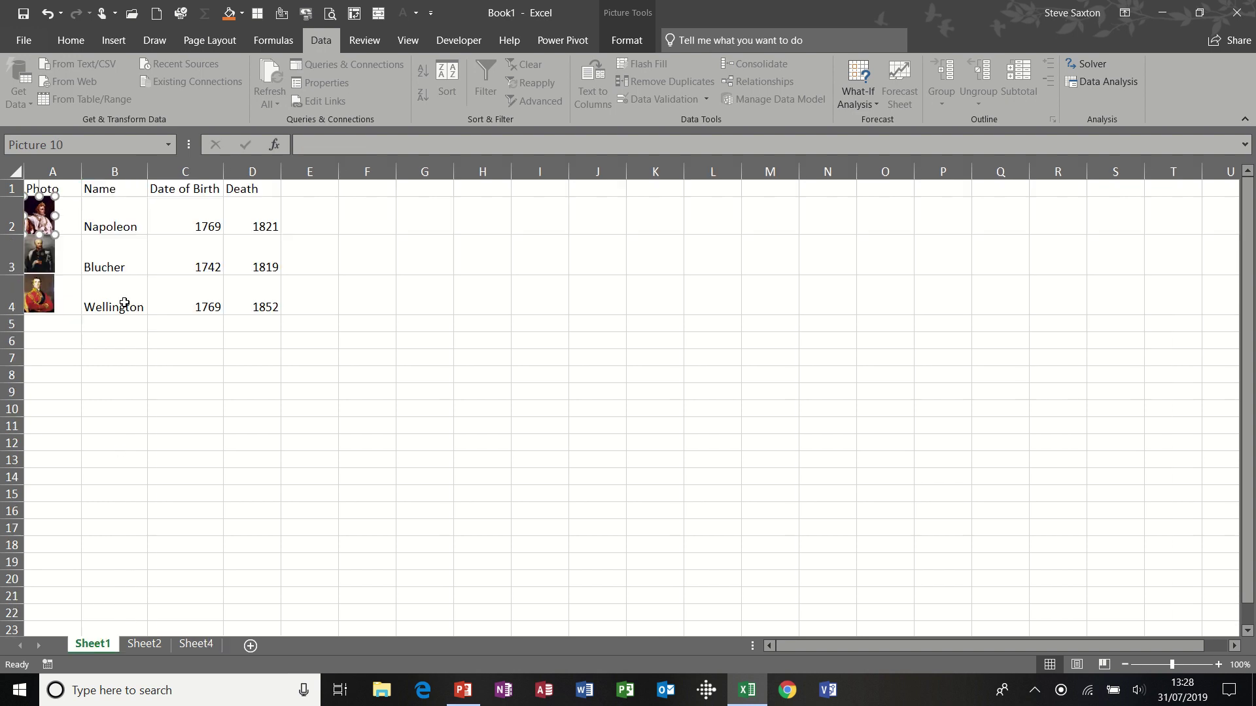
click(70, 214)
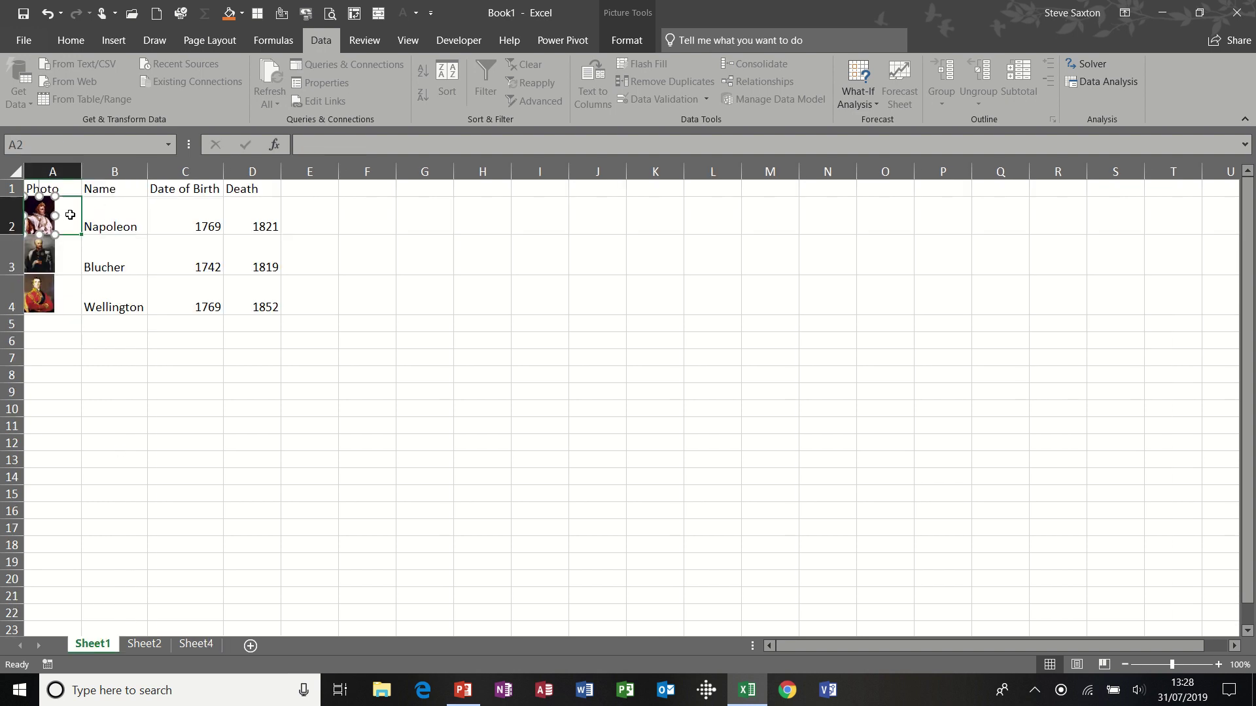
click(67, 258)
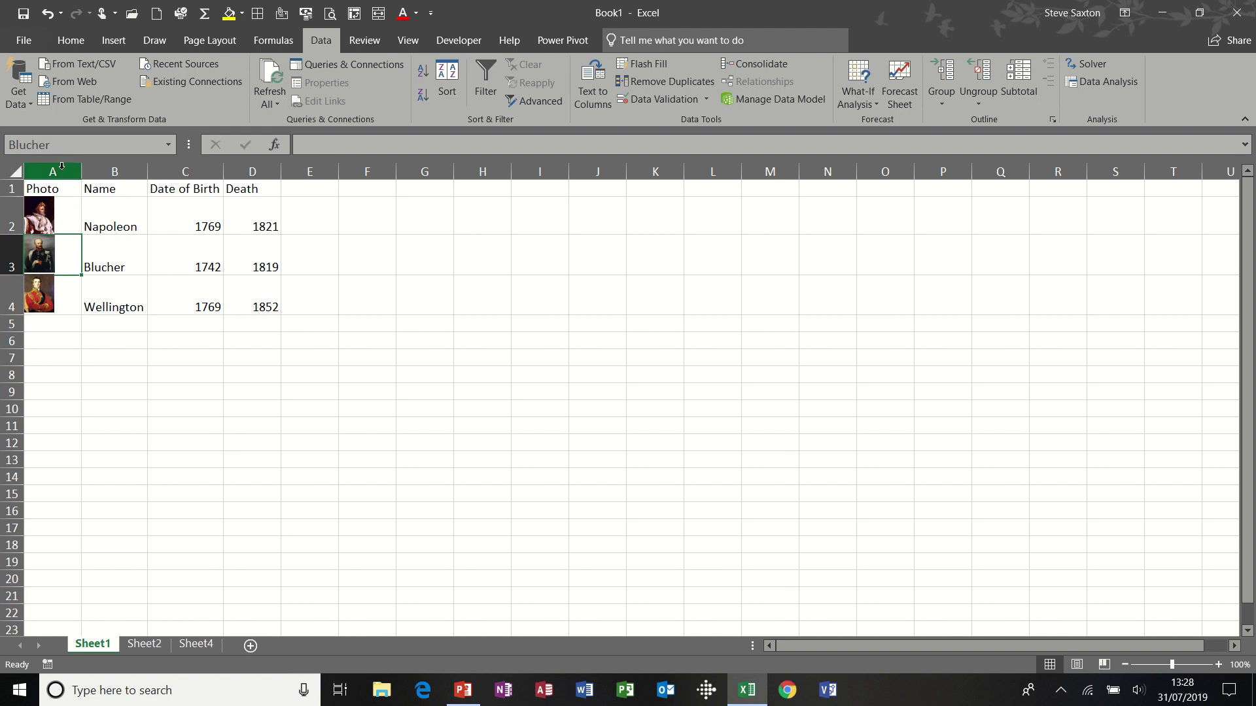
click(71, 293)
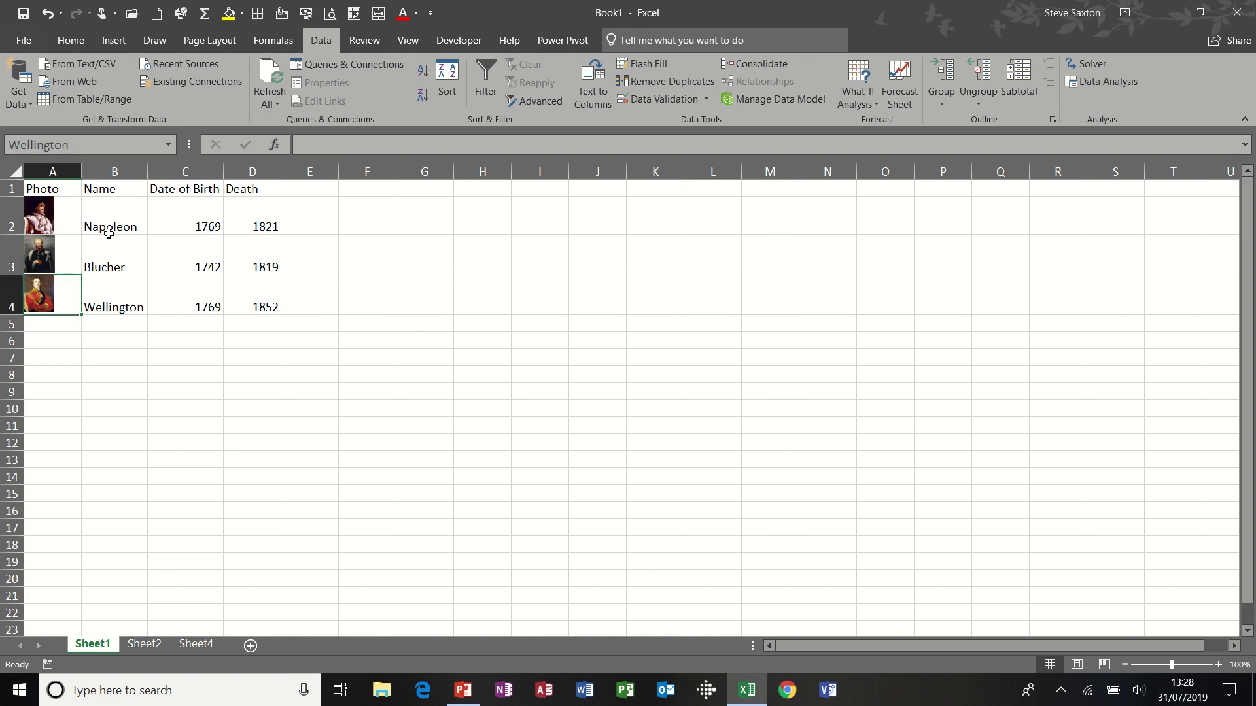
drag(69, 212, 107, 291)
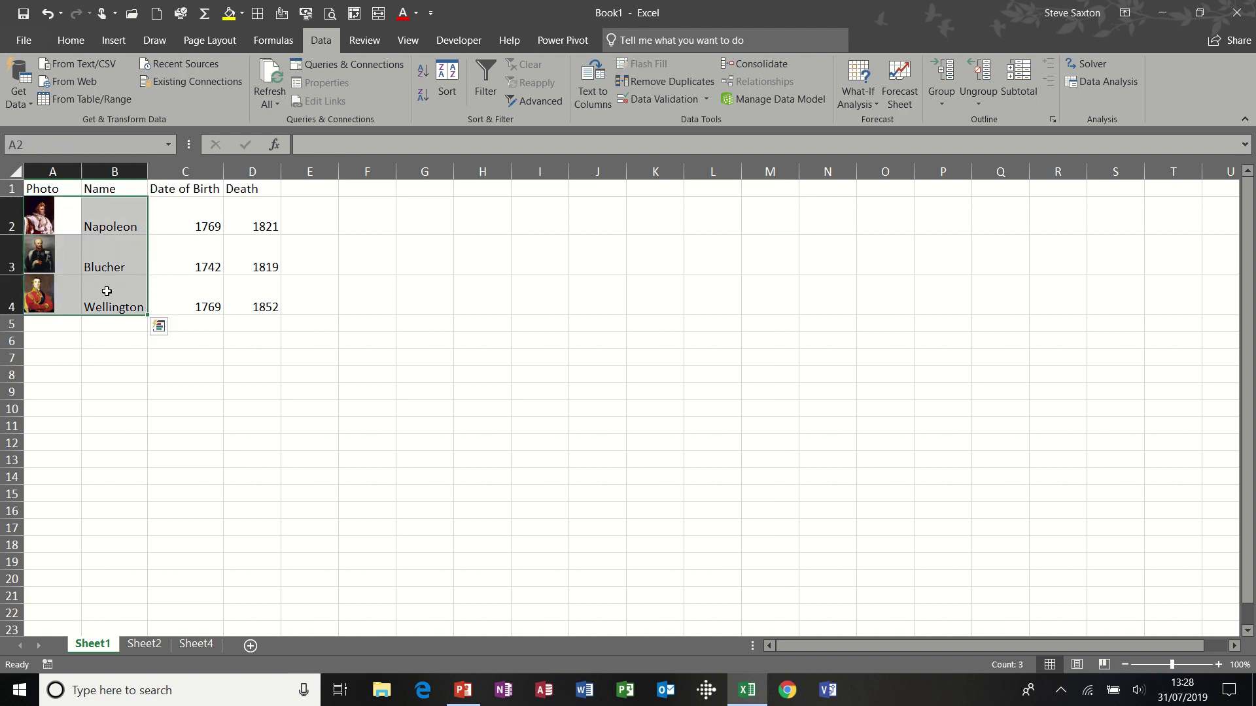
click(270, 40)
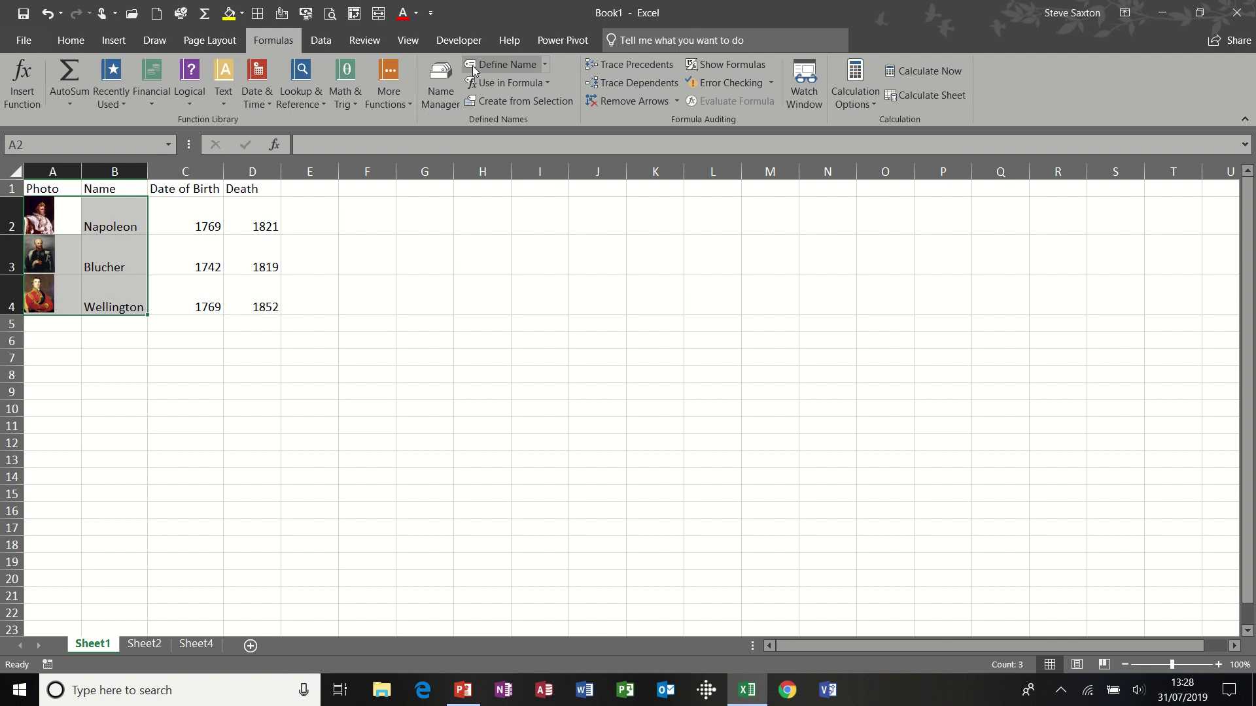
click(521, 101)
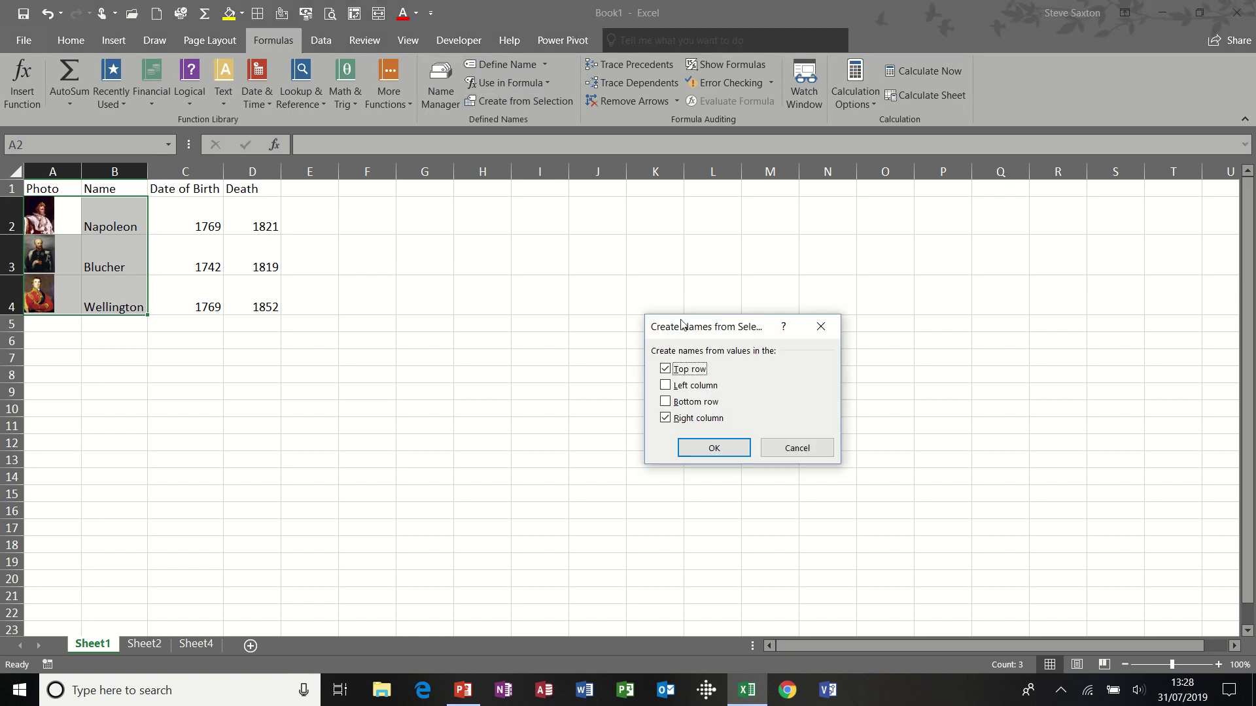
click(666, 369)
click(798, 448)
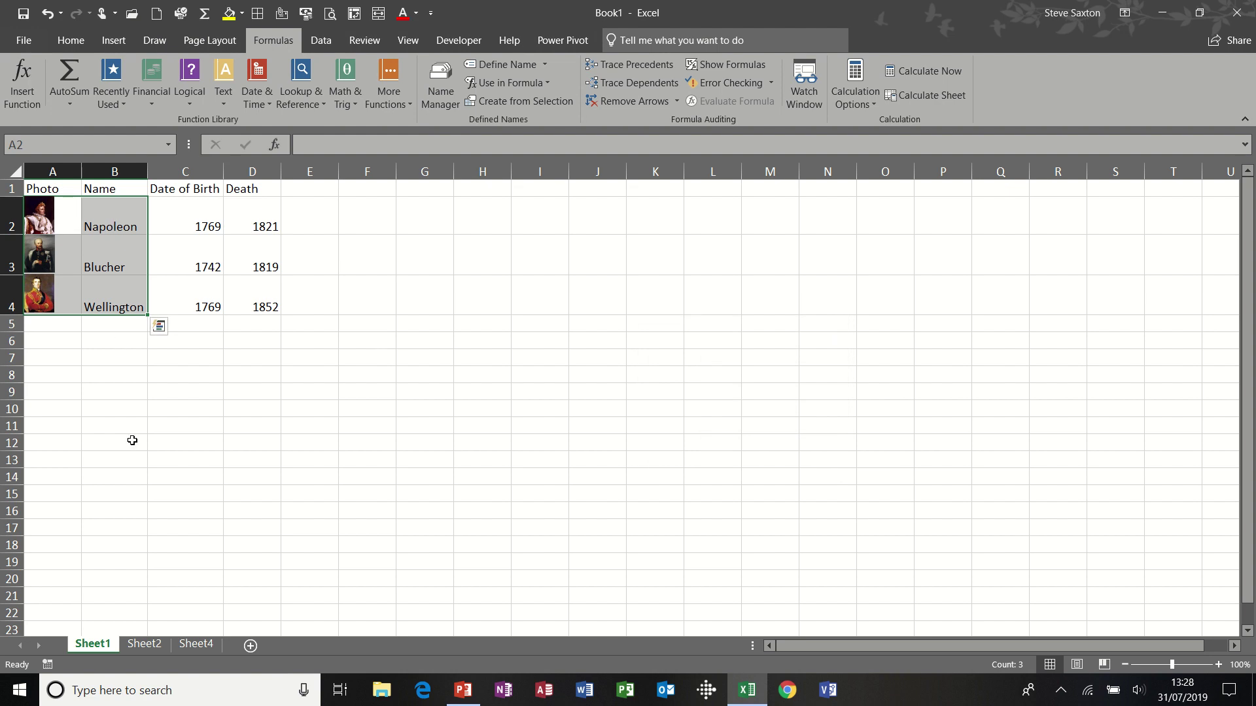
- On Sheet4, change the B2 name to Blucher and then Wellington
click(196, 645)
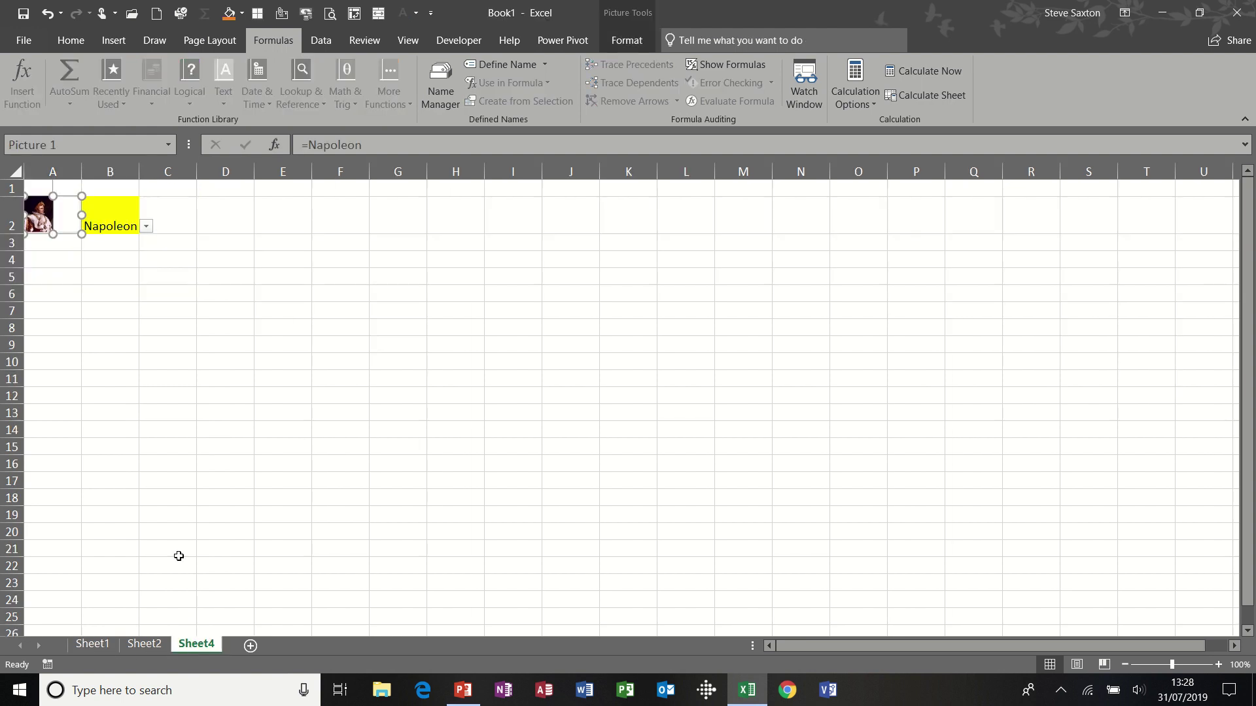
click(147, 228)
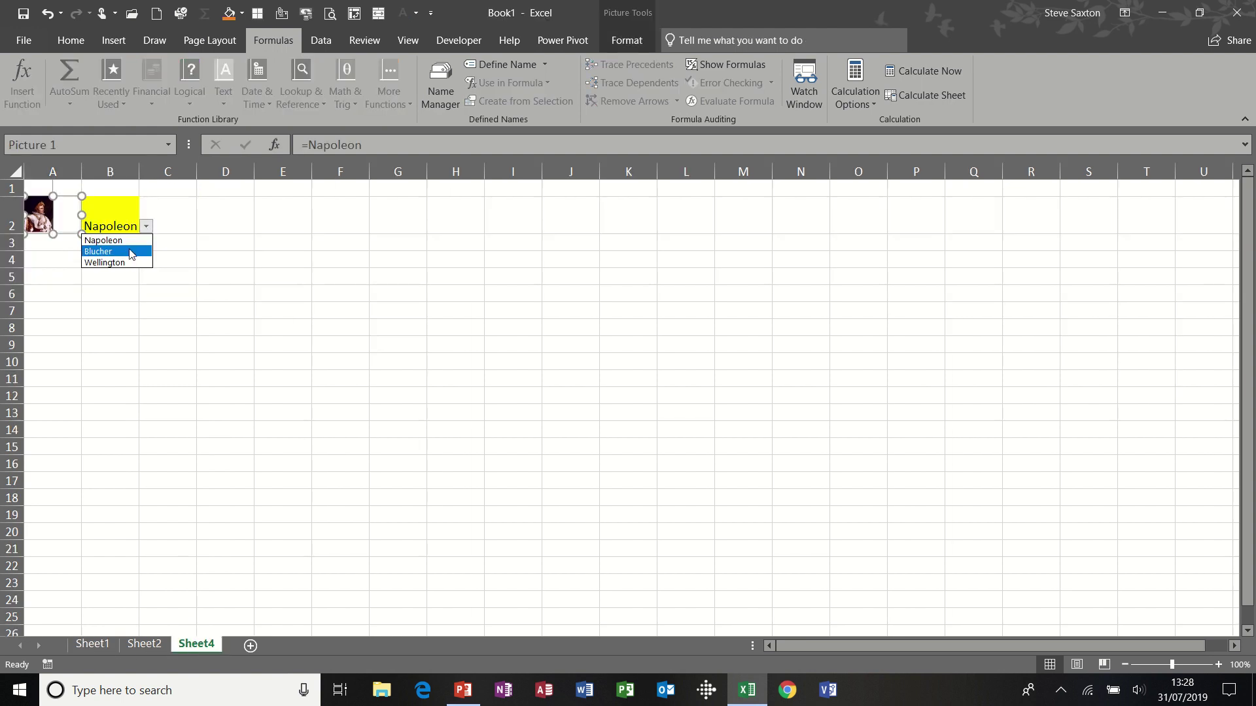
click(129, 251)
click(148, 227)
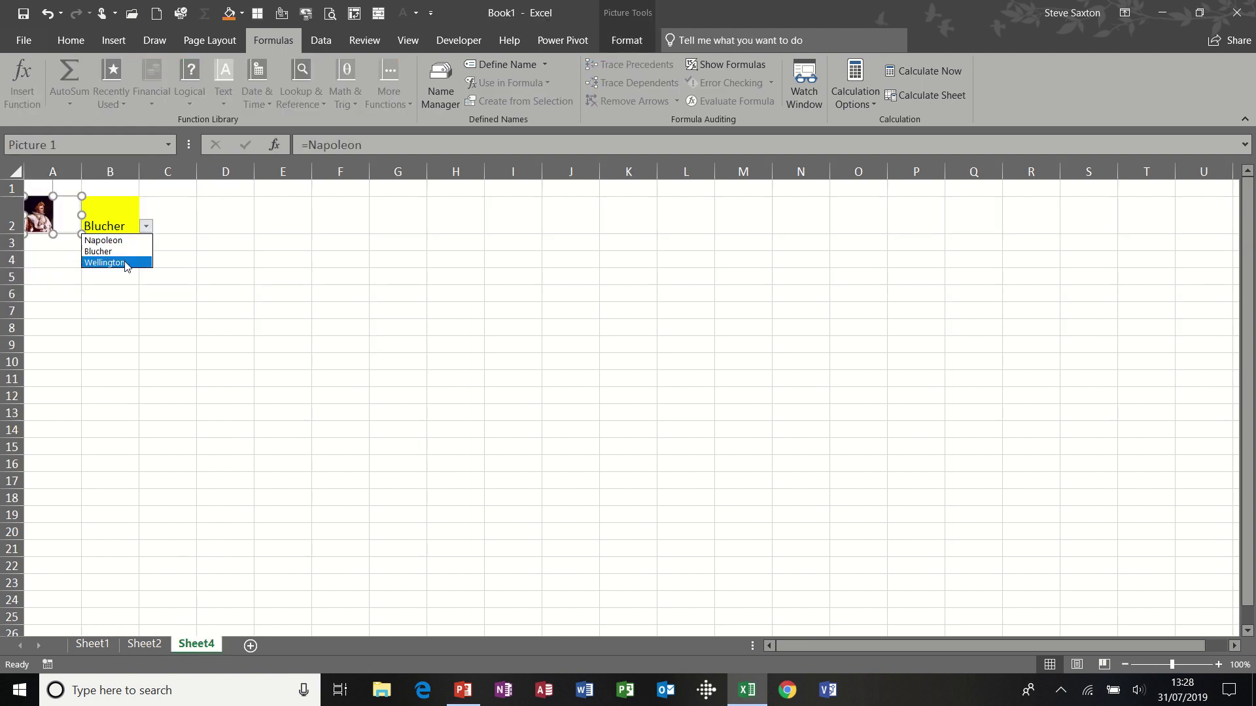
click(105, 262)
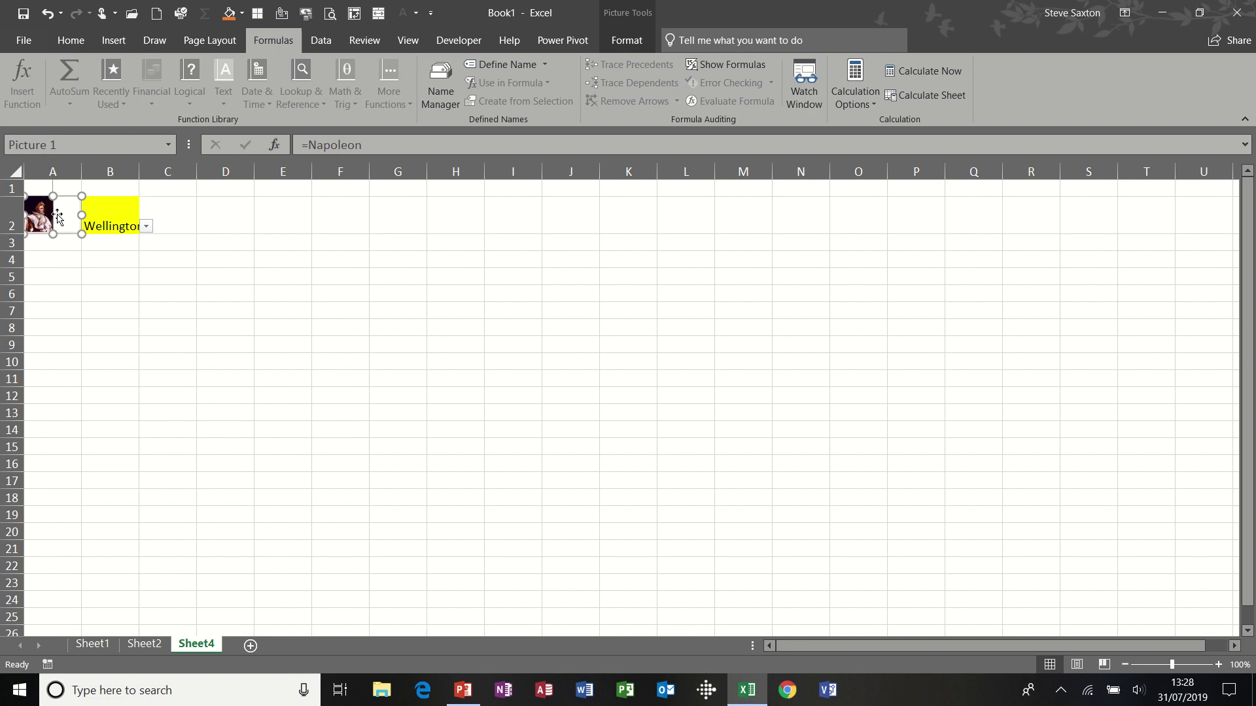
click(112, 216)
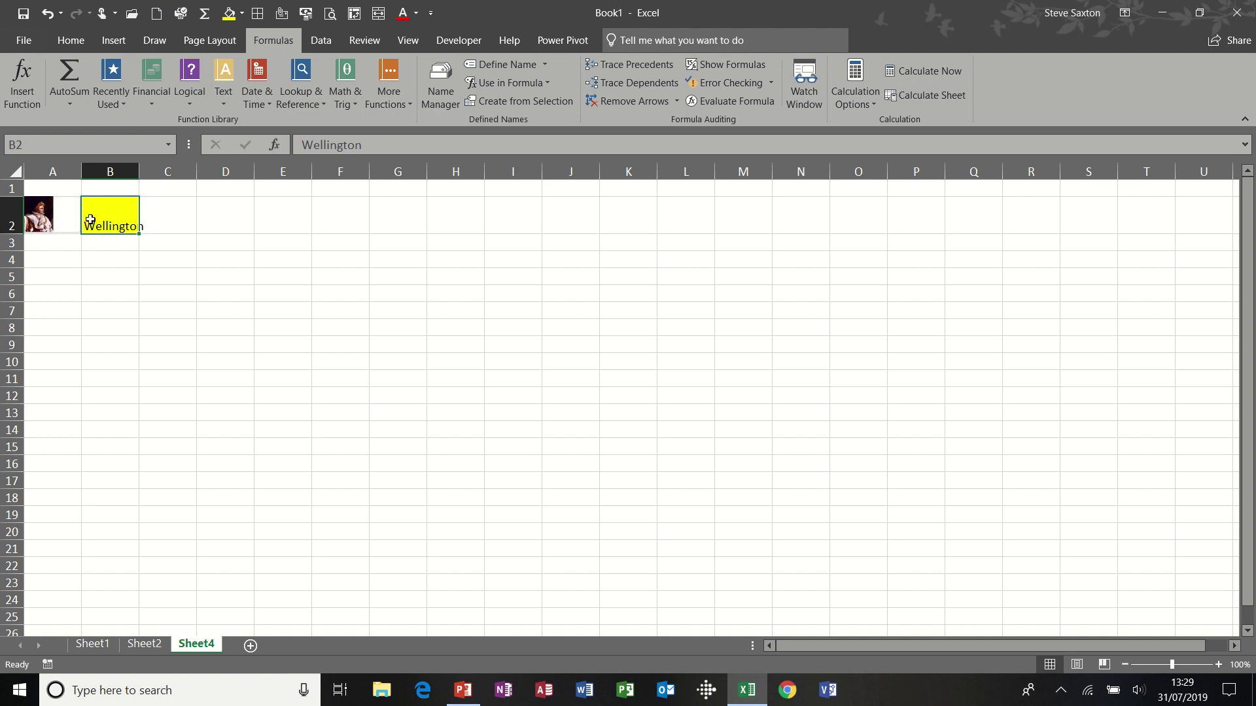
- Draft and copy =Indirect($B$2) in the picture's formula, cancel to keep =Napoleon, open Name Manager
click(49, 219)
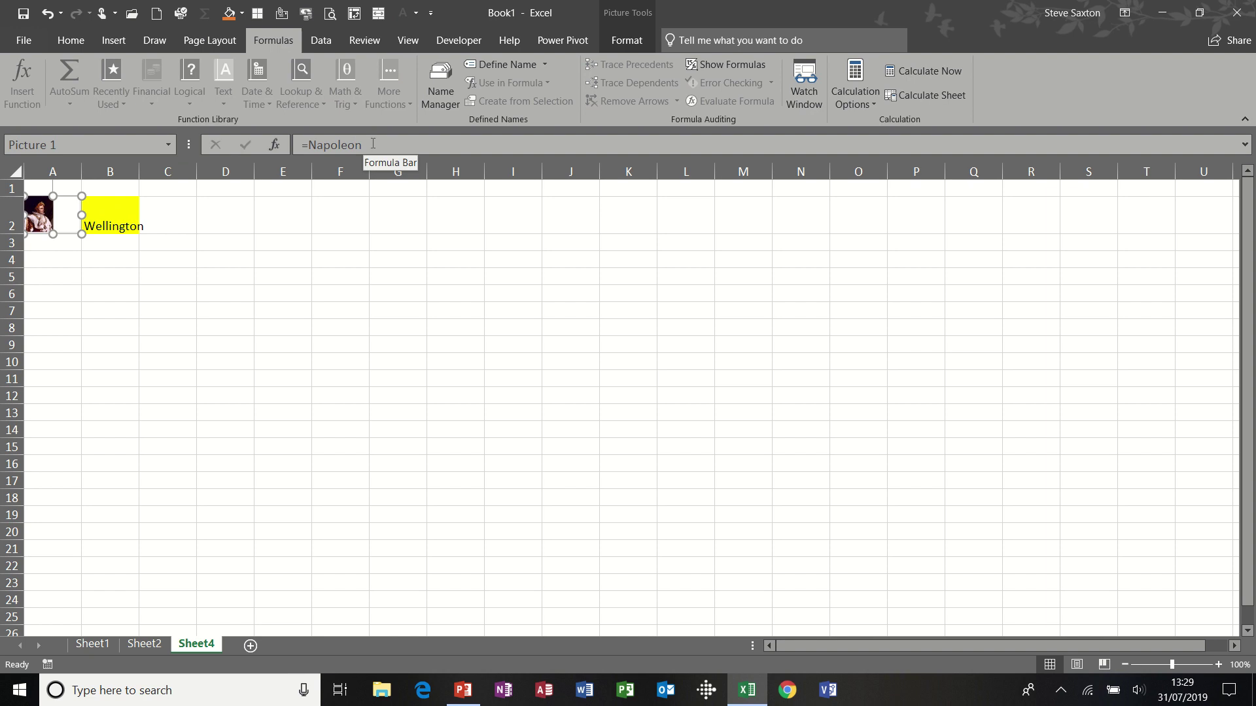
drag(362, 145, 308, 144)
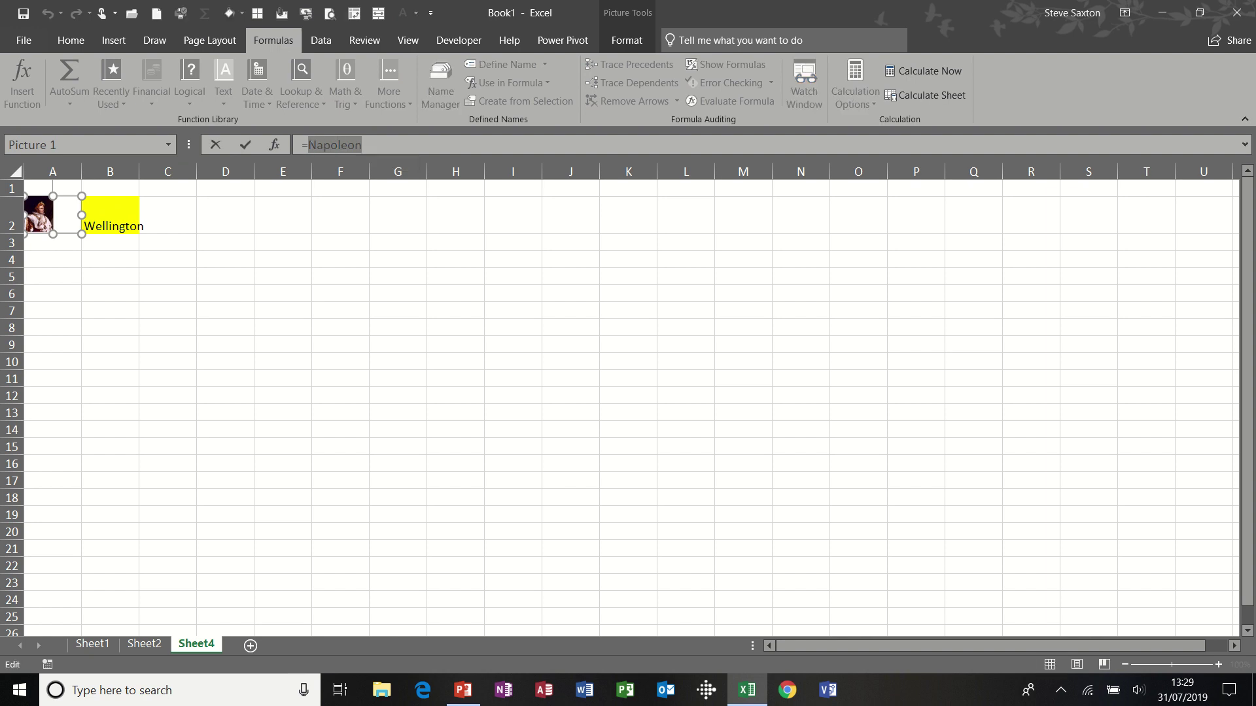
text(Indirect)
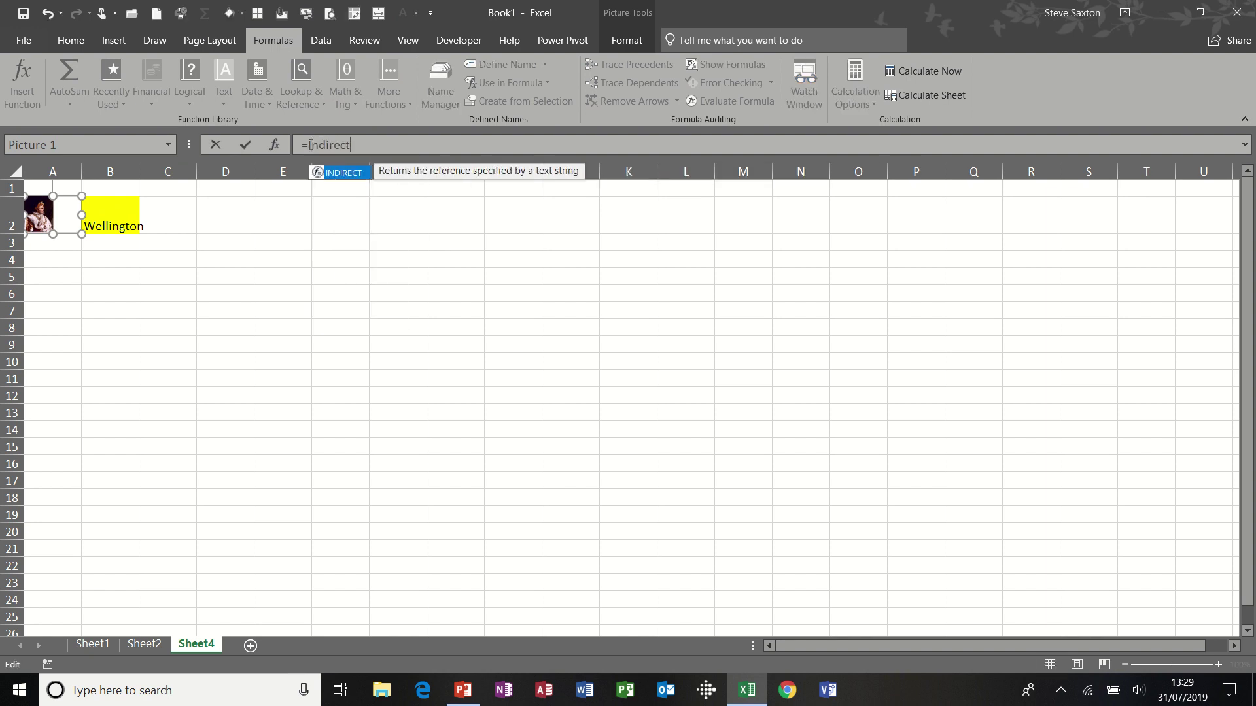
text(()
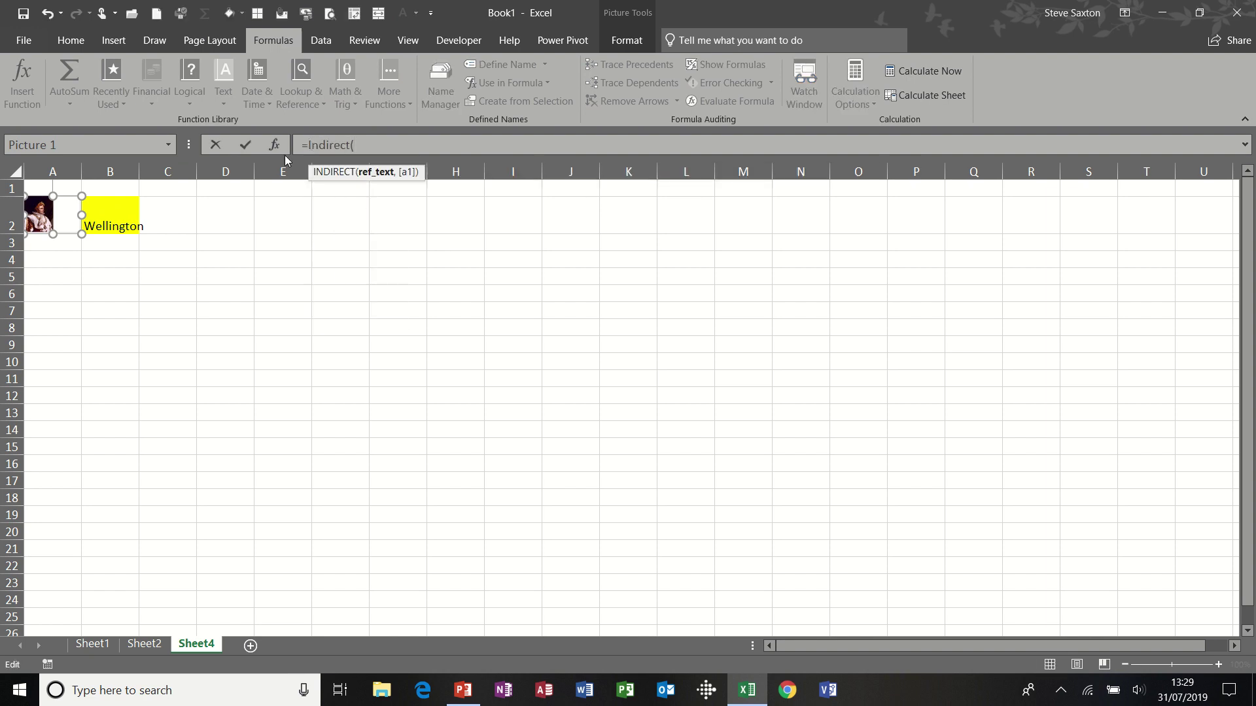
click(111, 212)
key(F4)
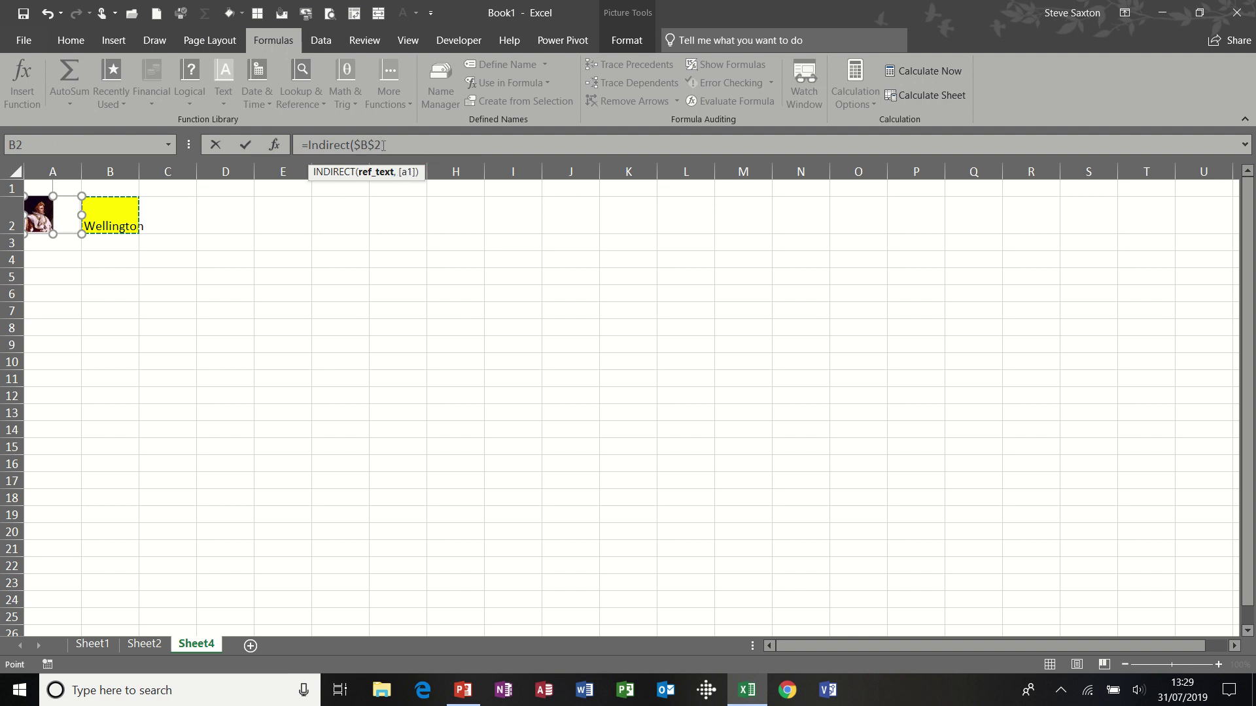
text())
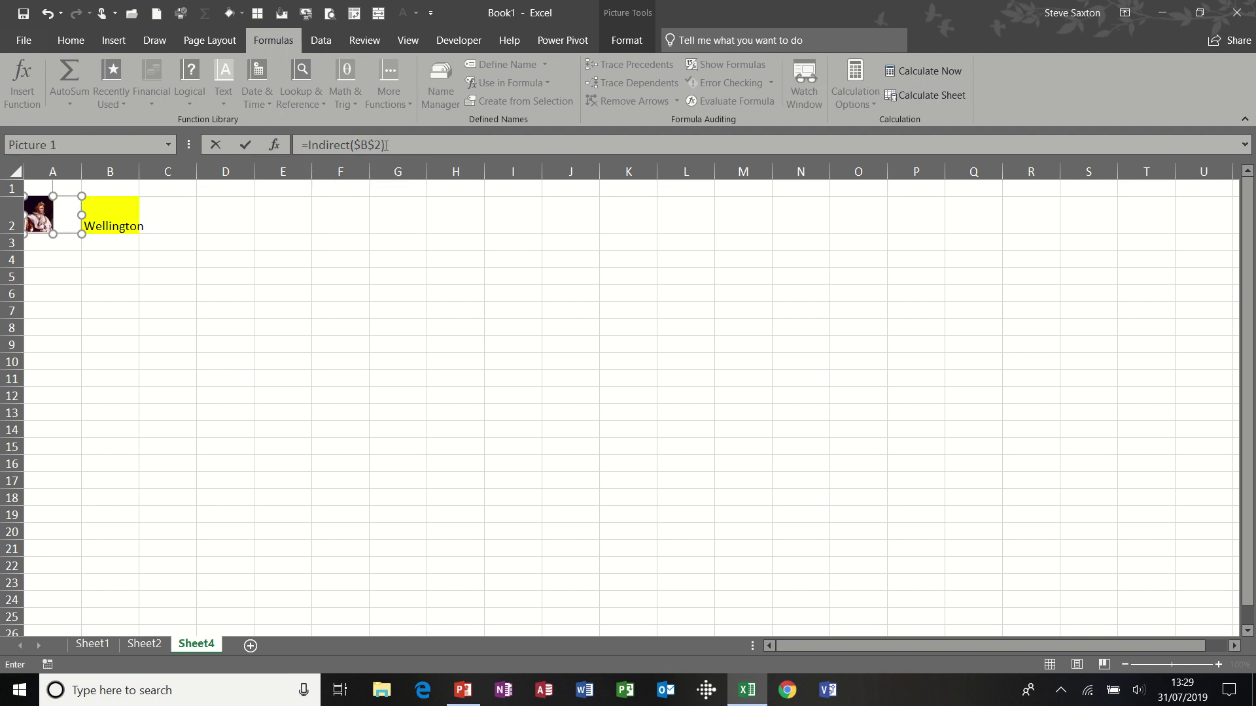
drag(386, 146, 295, 148)
key(ctrl+c)
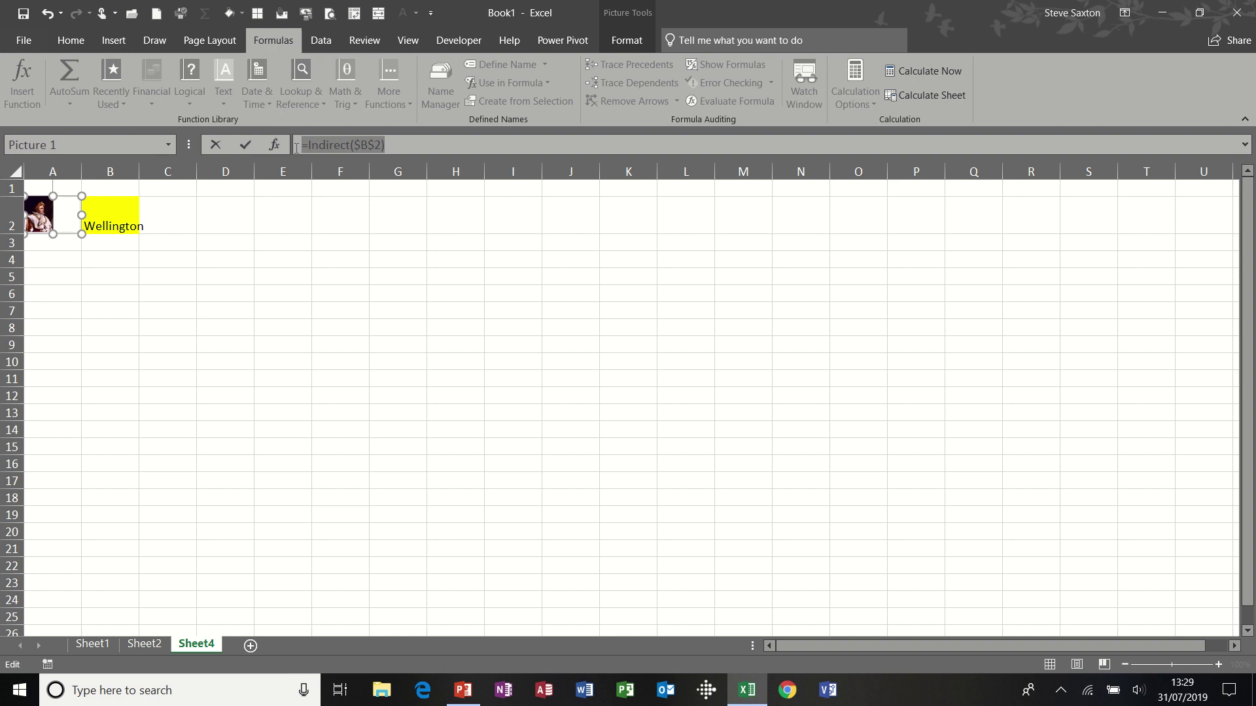
key(Escape)
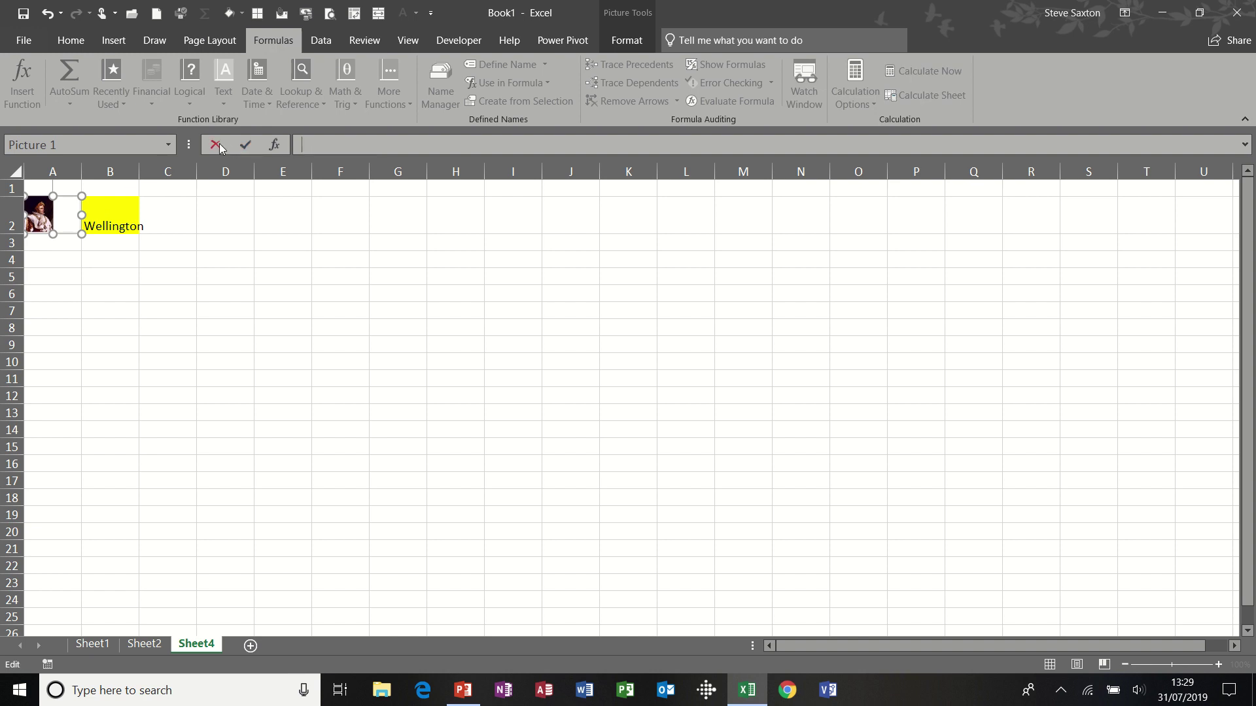
click(450, 96)
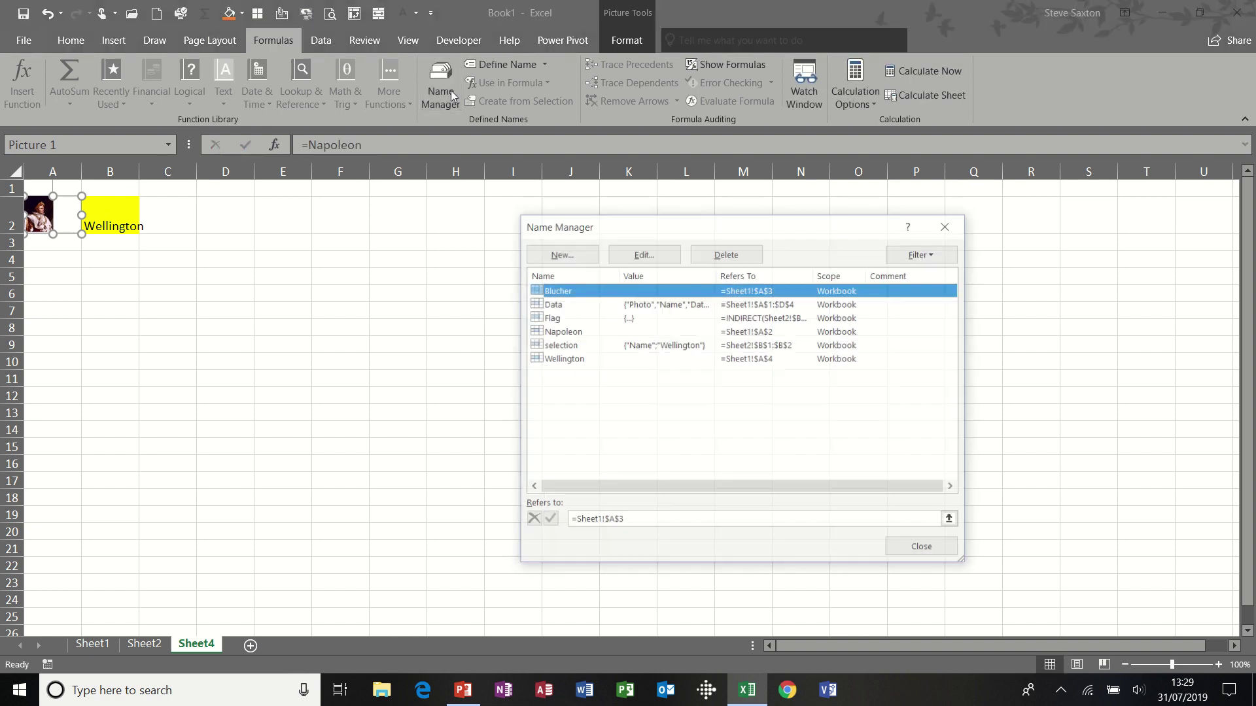
- Create the name Flag1 with the pasted =Indirect($B$2) as its reference
click(572, 260)
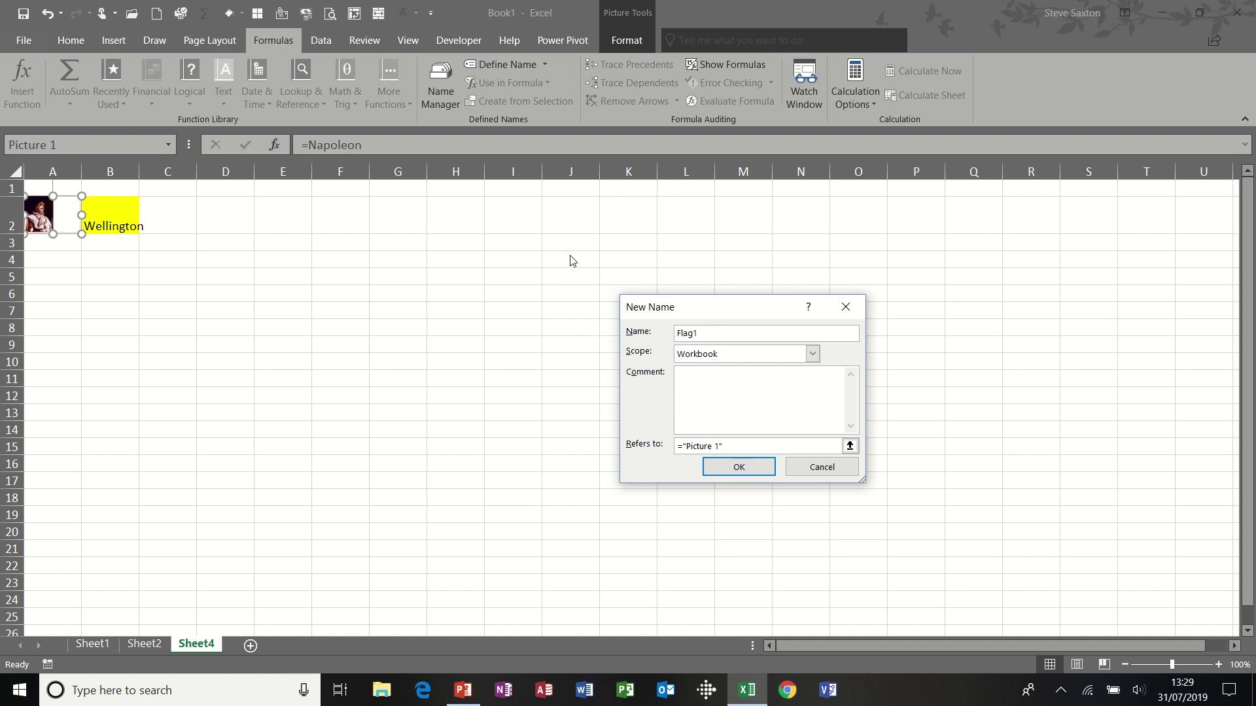
drag(726, 447, 666, 452)
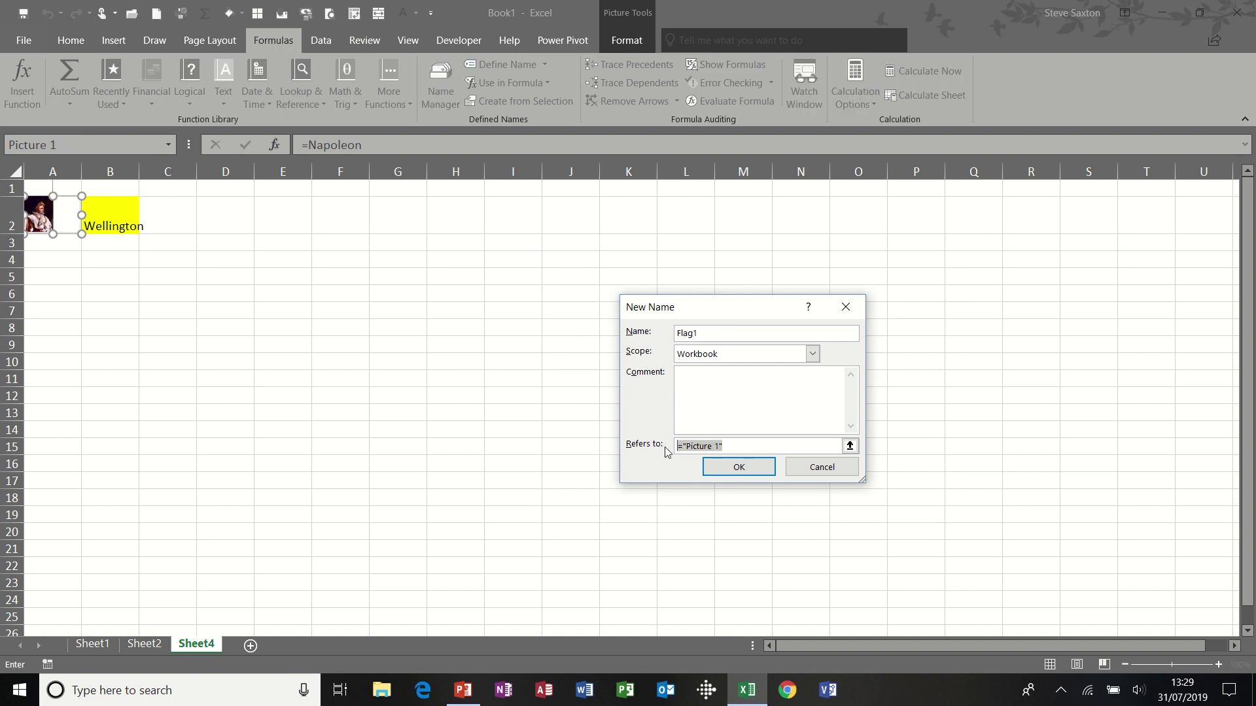
key(ctrl+v)
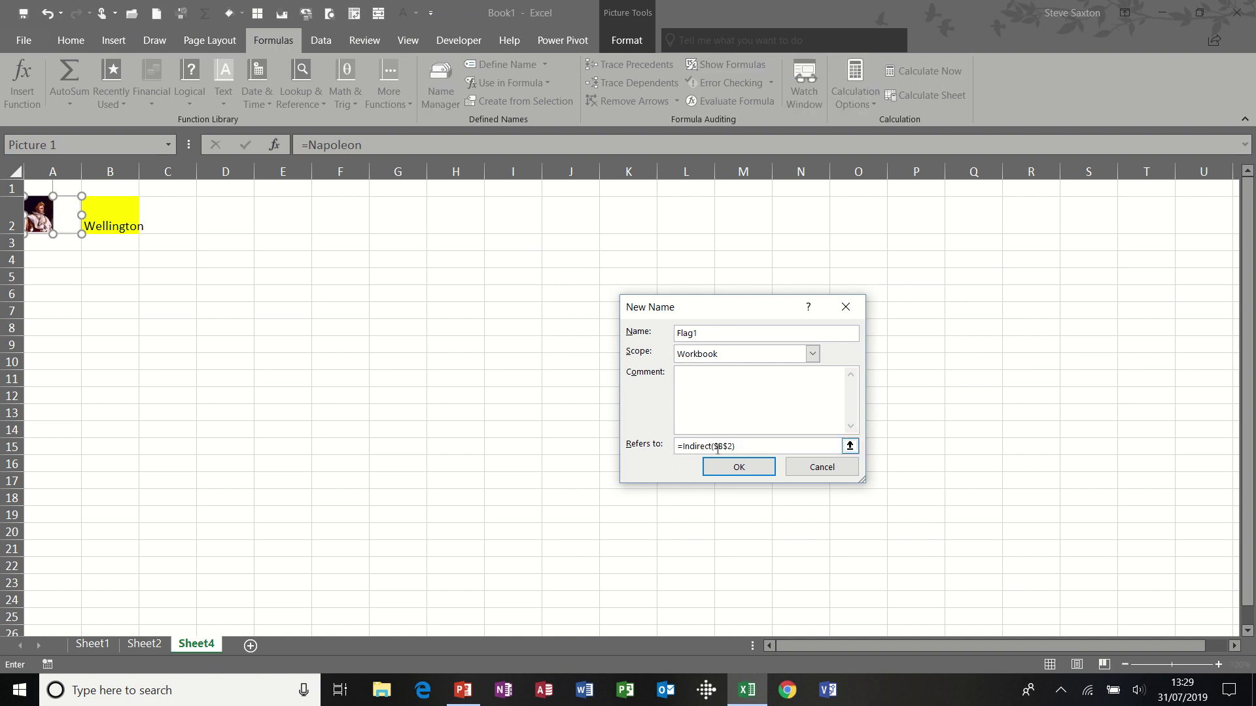
click(738, 472)
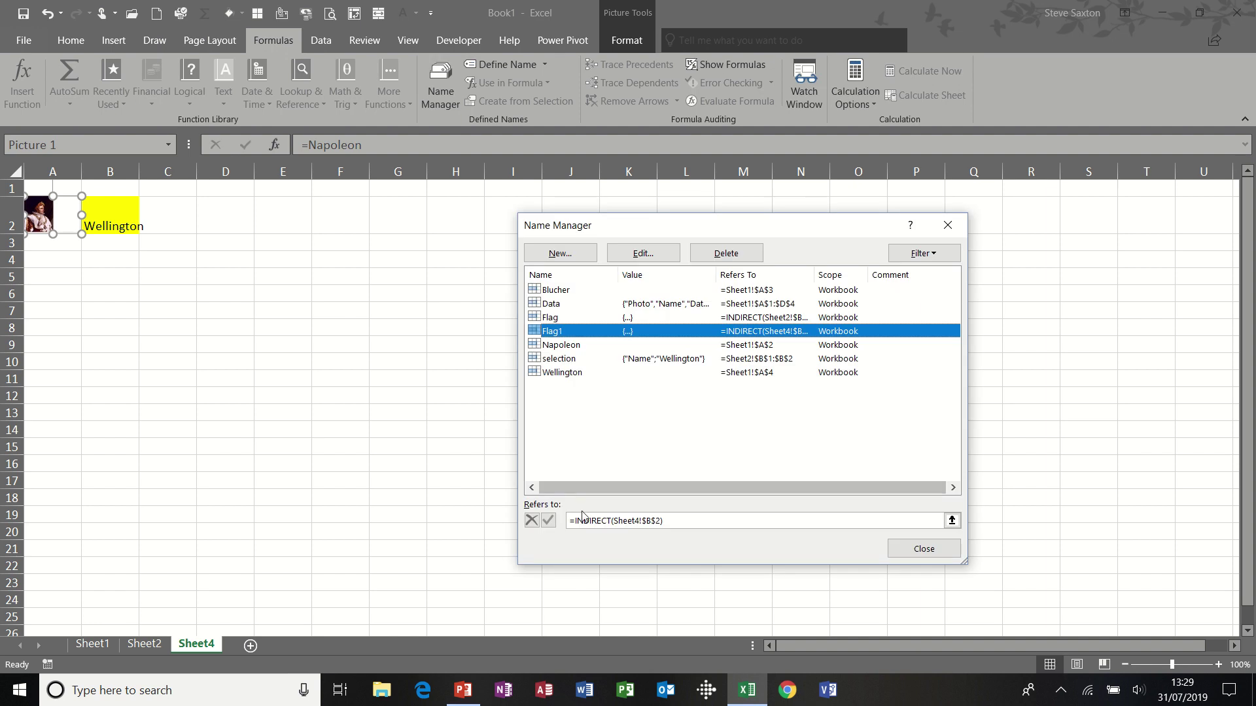
click(922, 549)
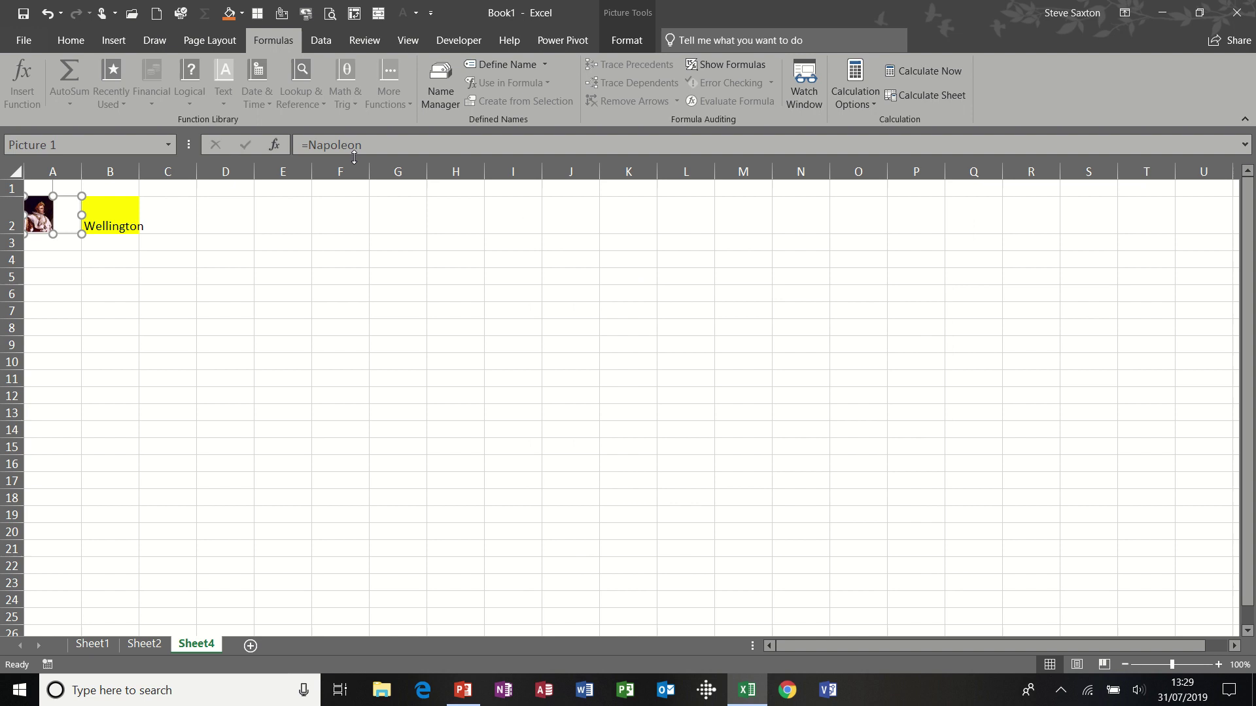
- Change the portrait's formula from =Napoleon to =Flag1
drag(366, 145, 311, 144)
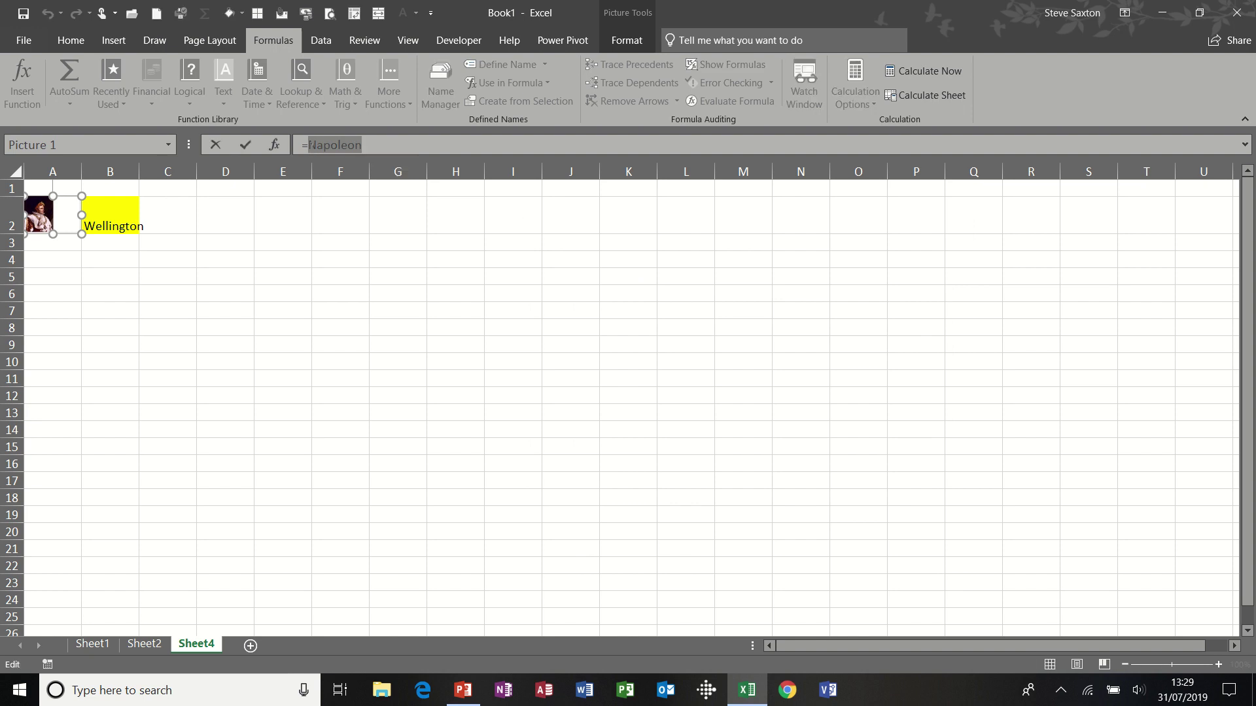
text(flag)
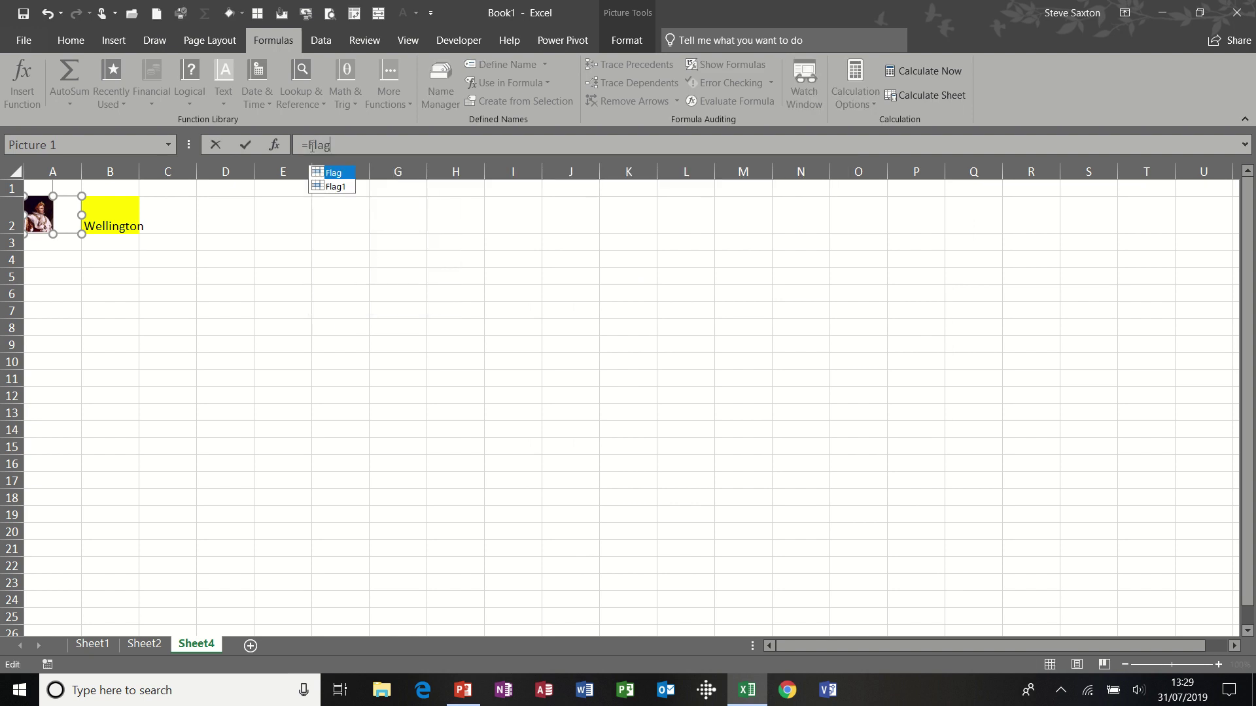
text(1)
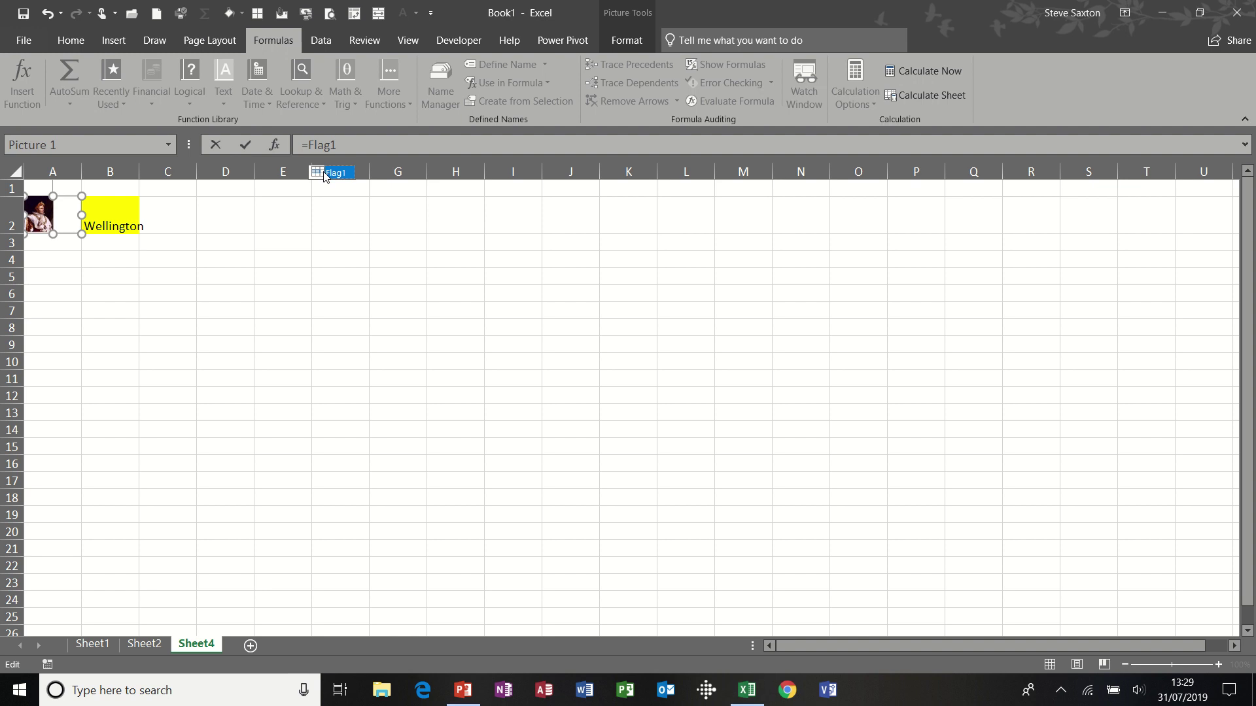
click(245, 145)
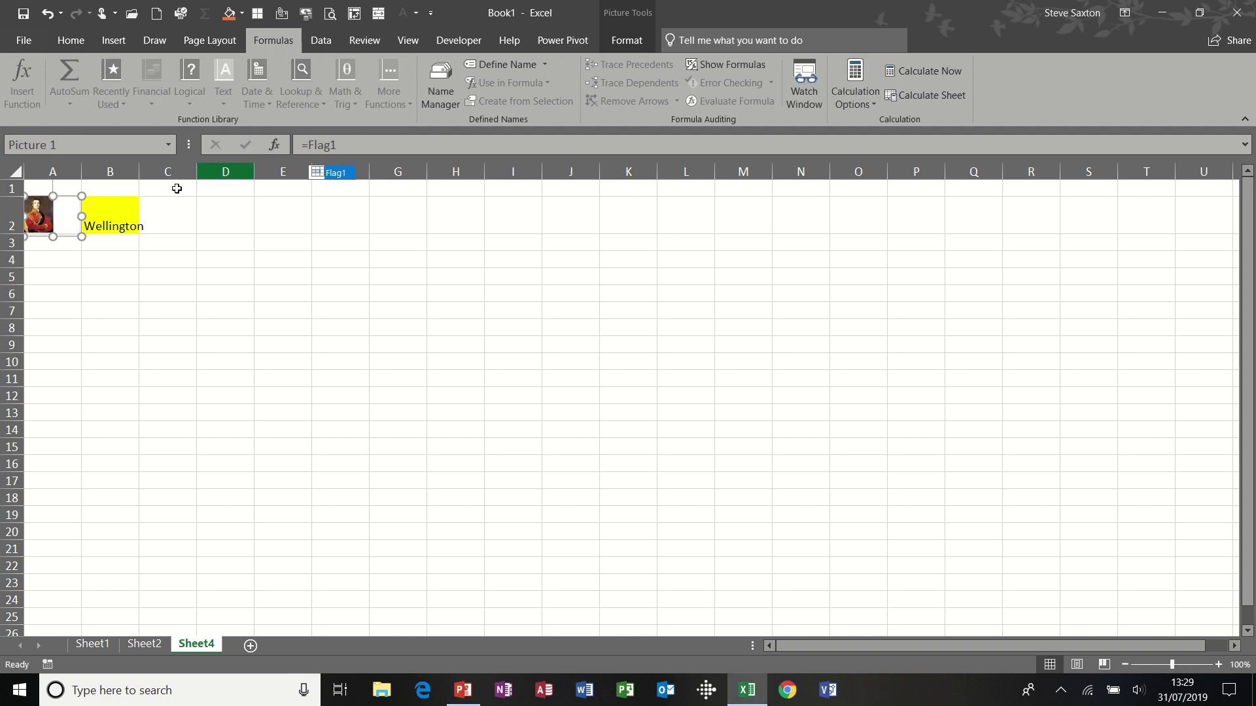
- Test the picture swap by choosing Napoleon, Blucher, then Wellington in B2
click(116, 224)
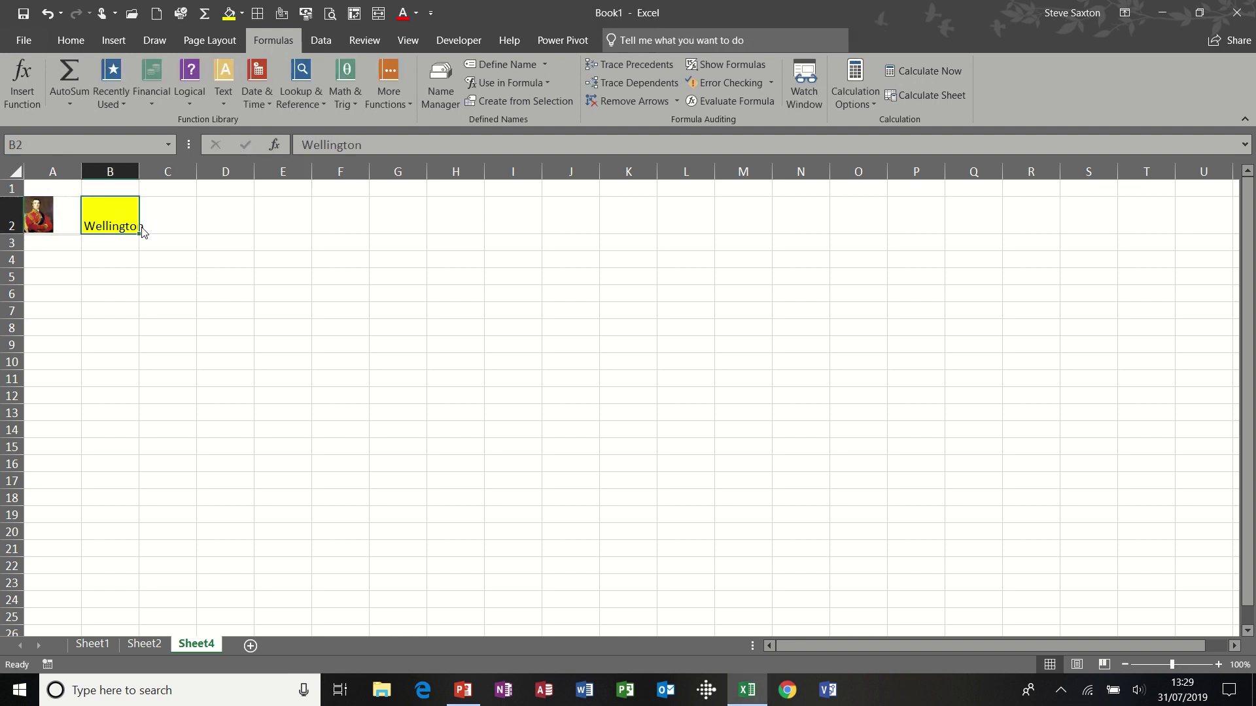
click(146, 226)
click(139, 237)
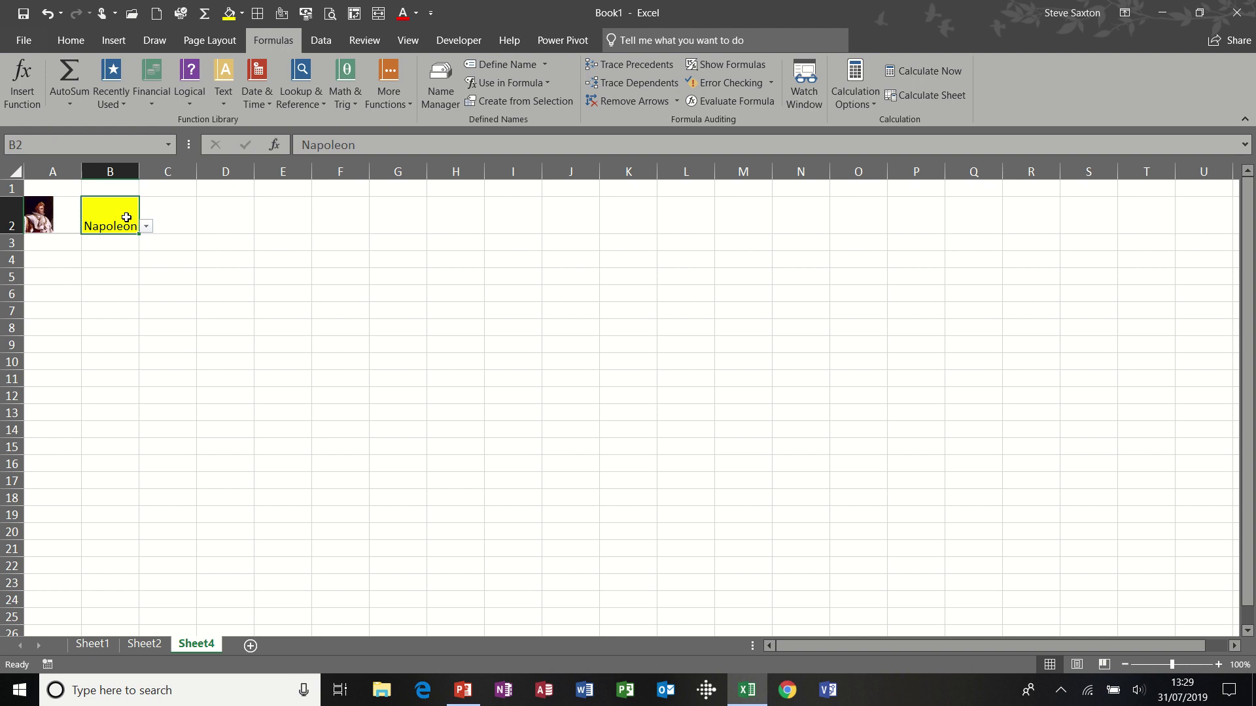
click(147, 226)
click(135, 248)
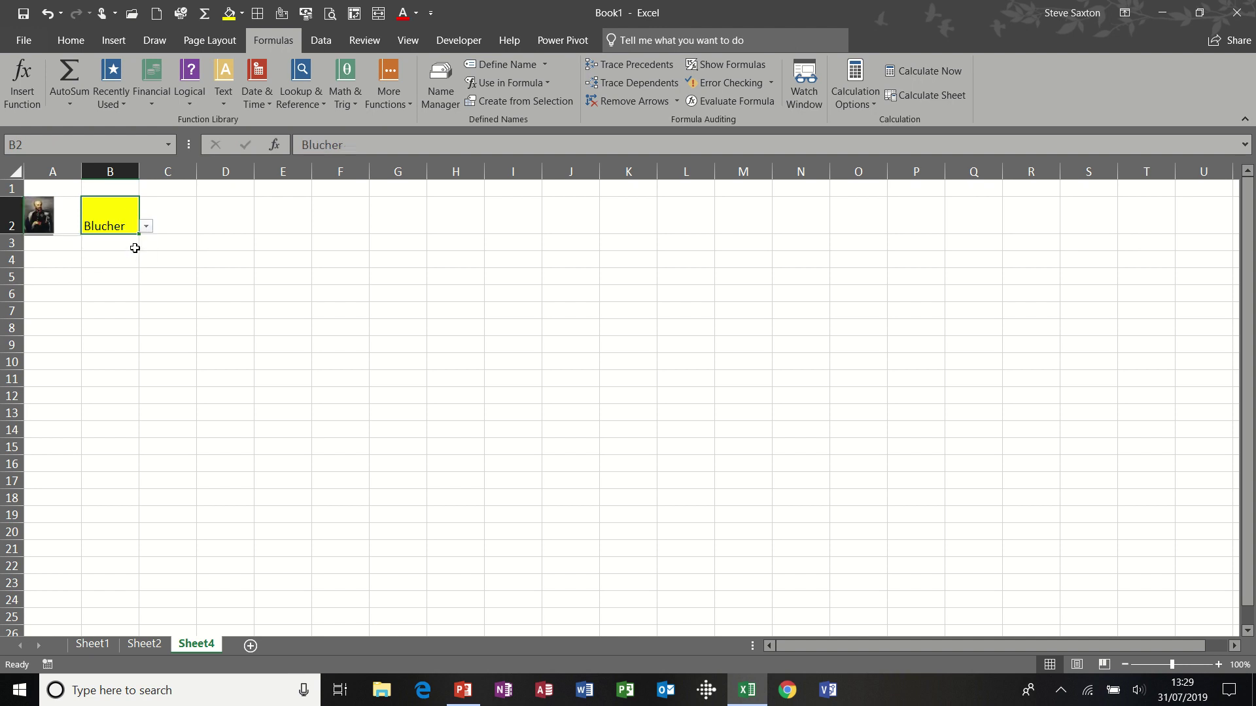
click(147, 226)
click(131, 257)
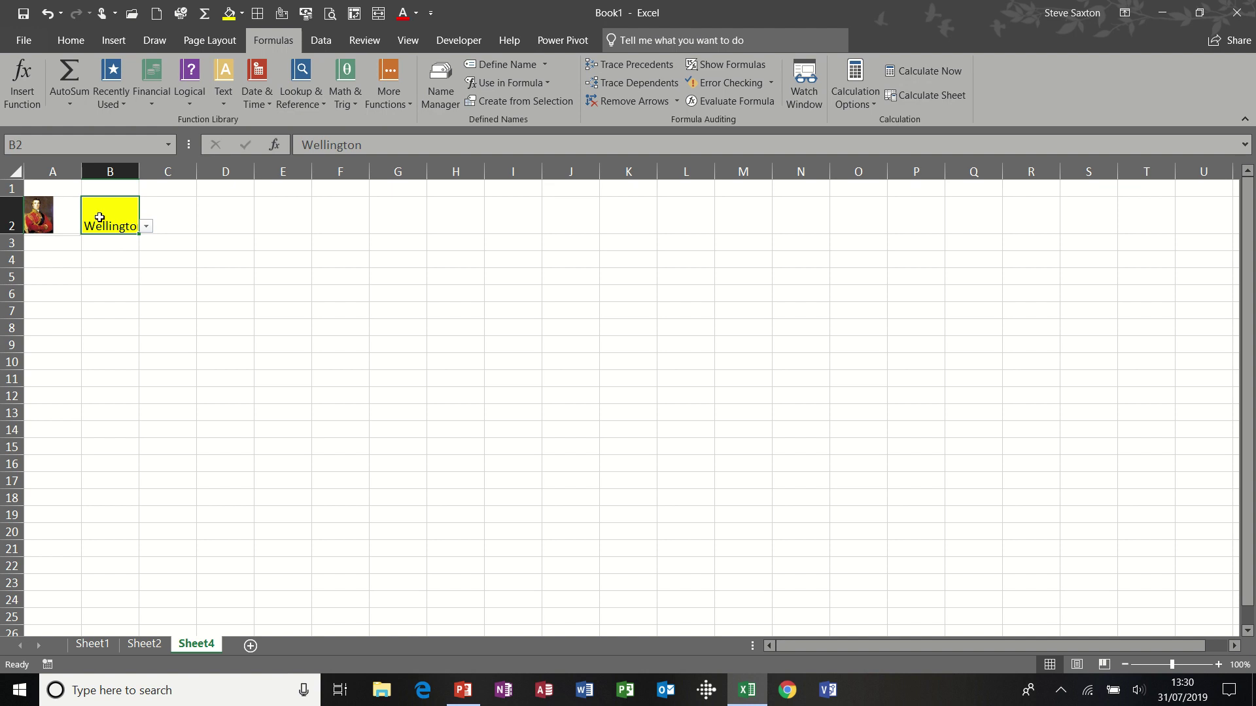
- Review the defined names including Flag1 and confirm the portrait reads =Flag1
click(441, 88)
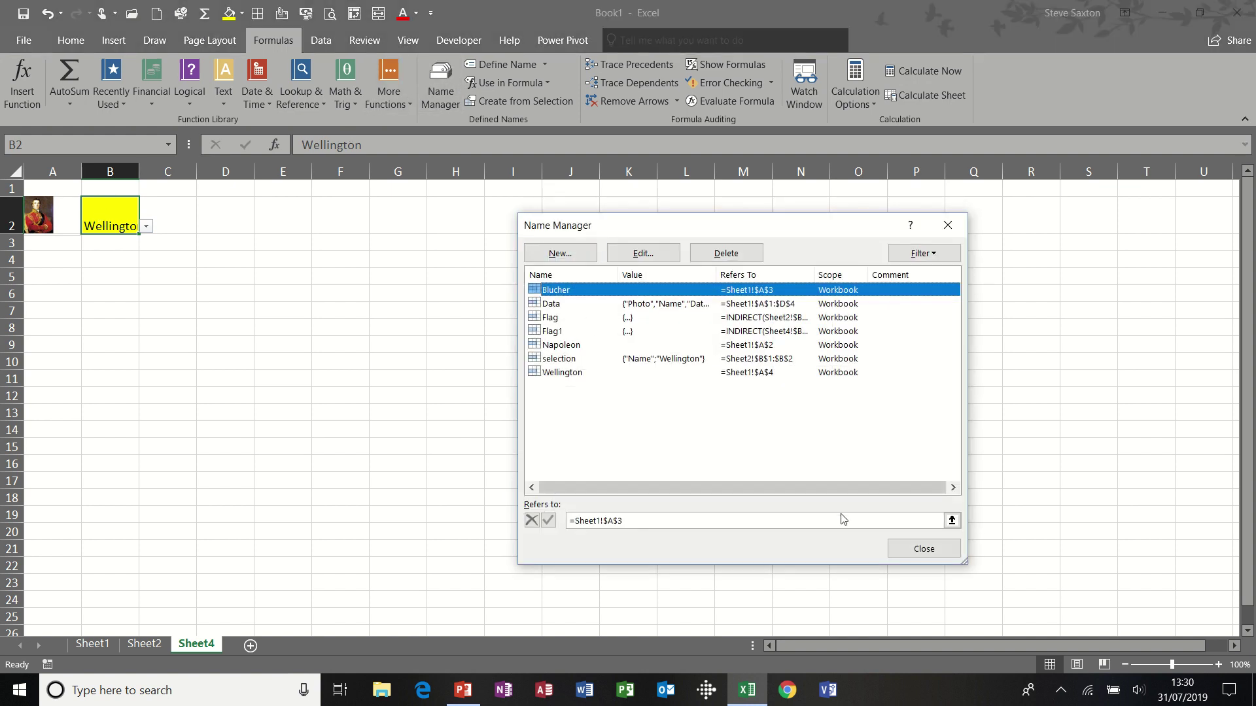
click(925, 551)
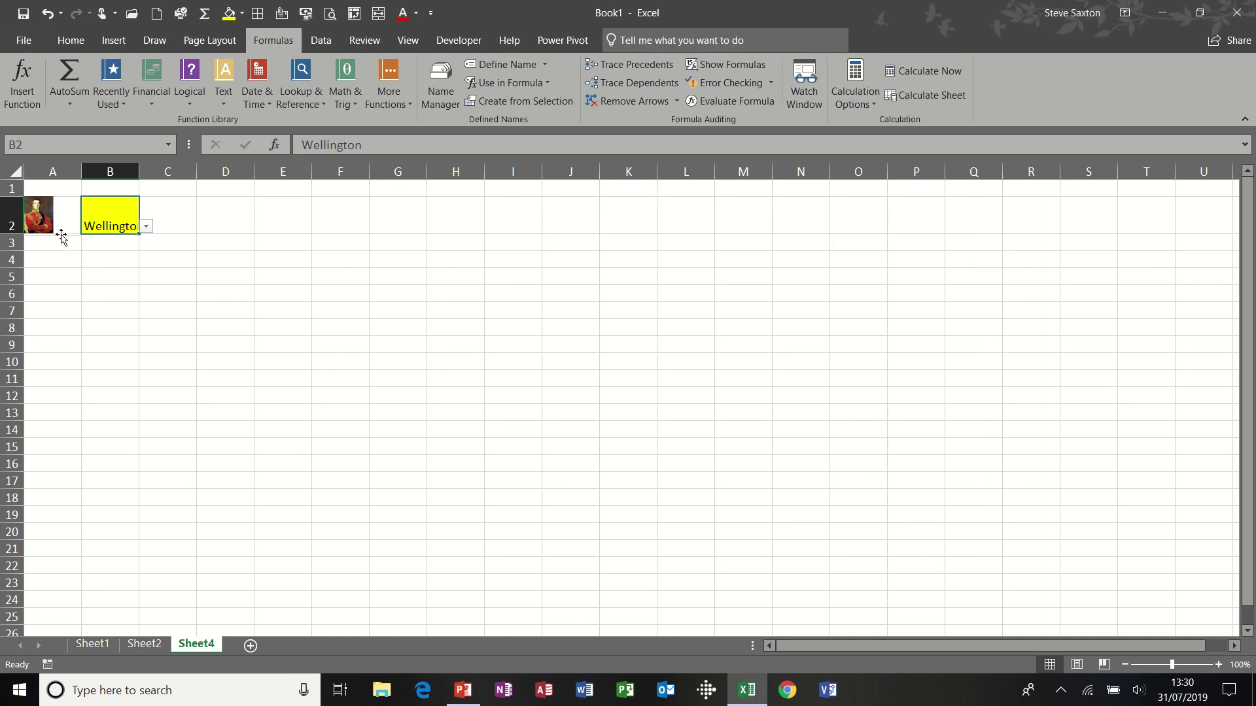
click(40, 216)
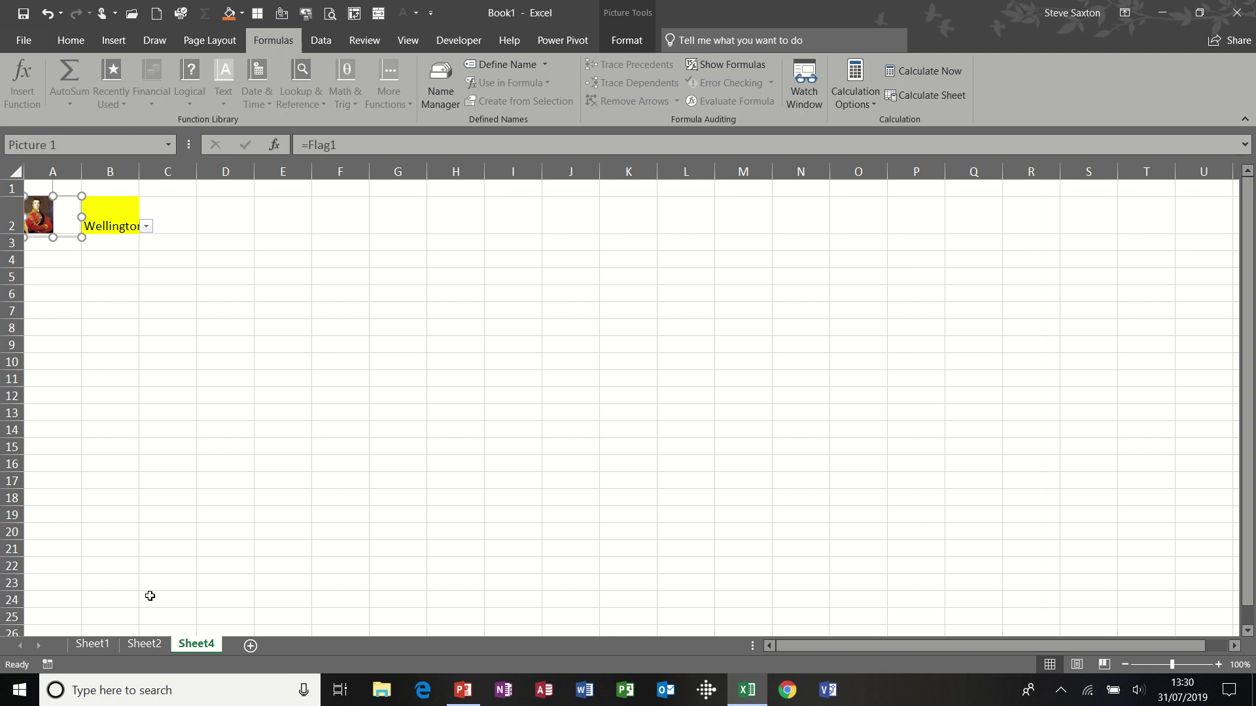
- Copy the Photo, Name, Date of Birth and Death headings from Sheet1 into Sheet4's A1:D1
click(92, 644)
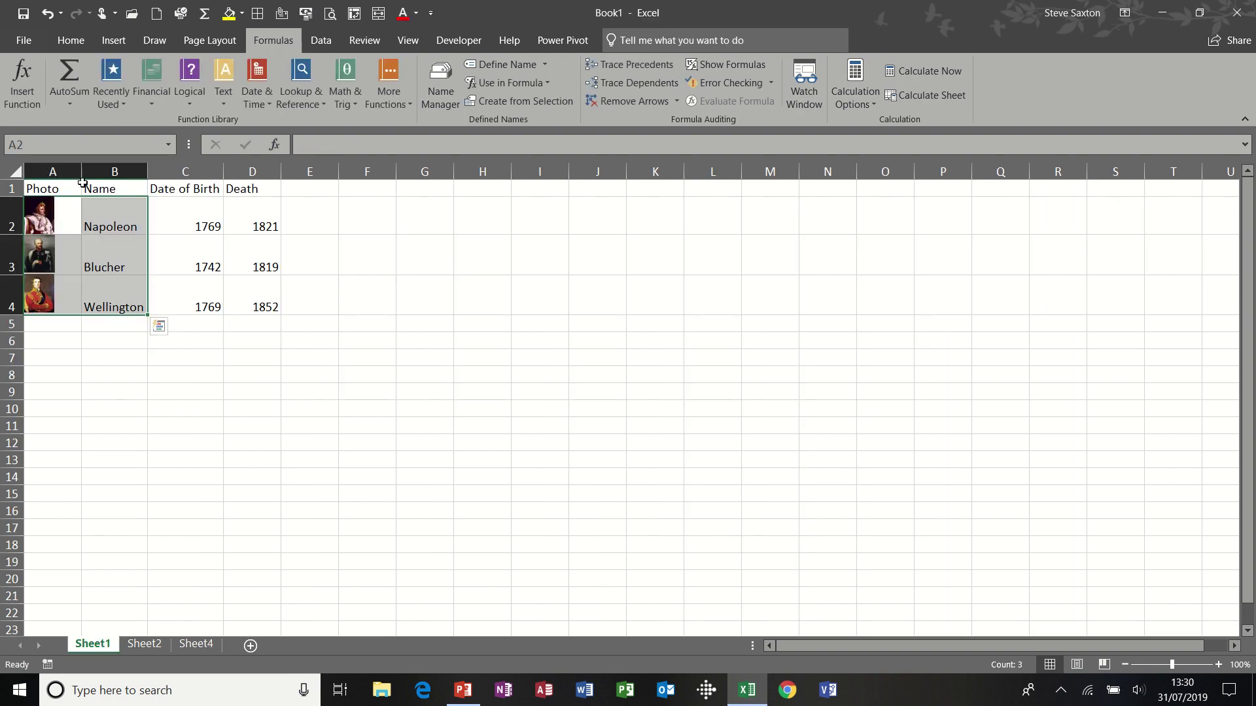
drag(47, 188, 255, 196)
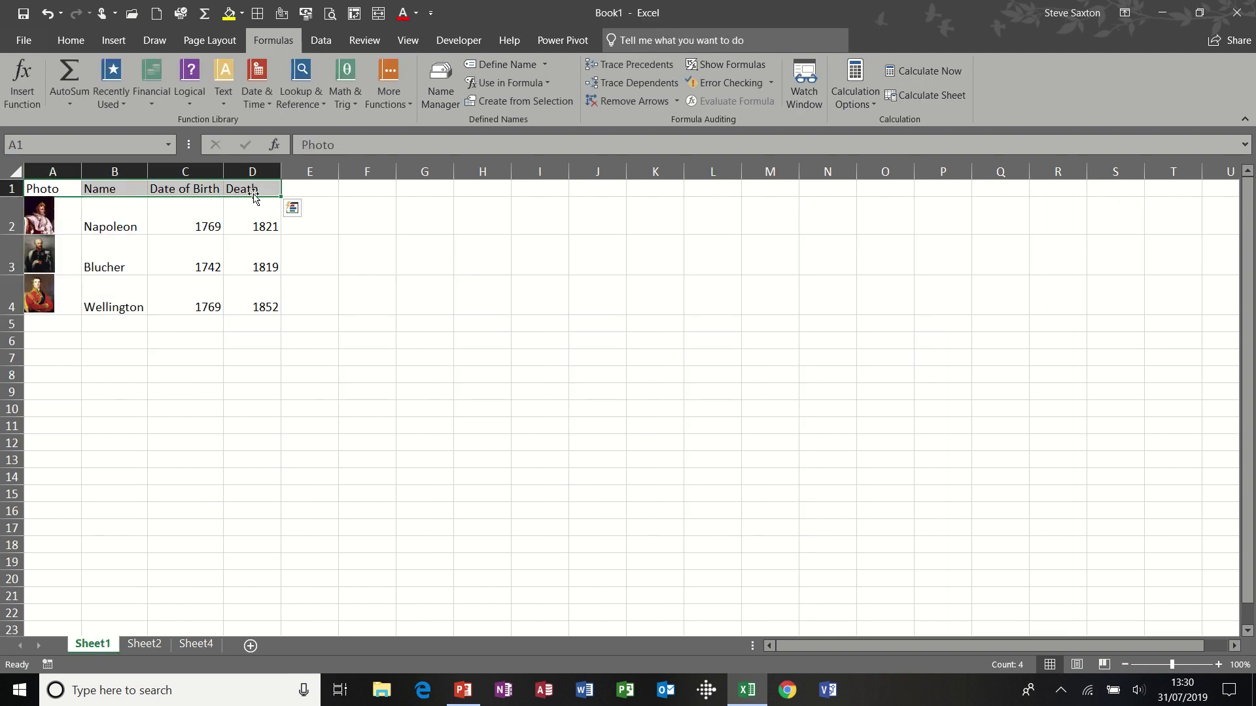
key(ctrl+c)
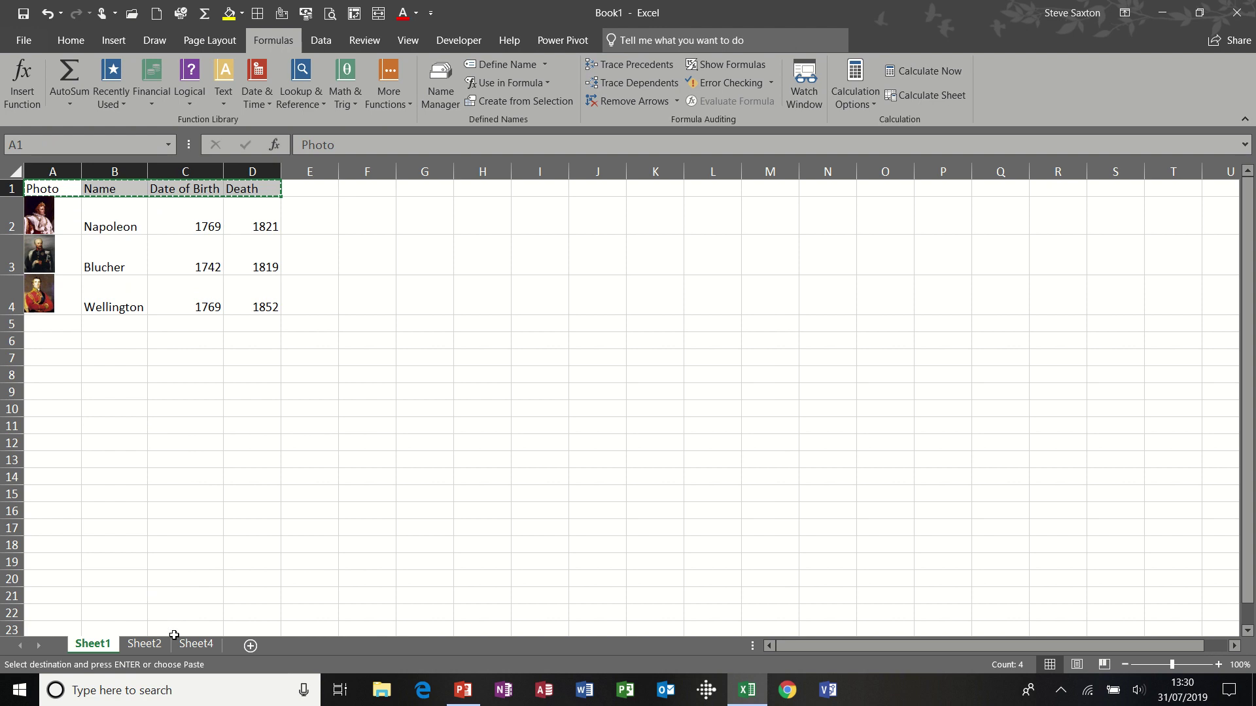
click(196, 644)
click(64, 187)
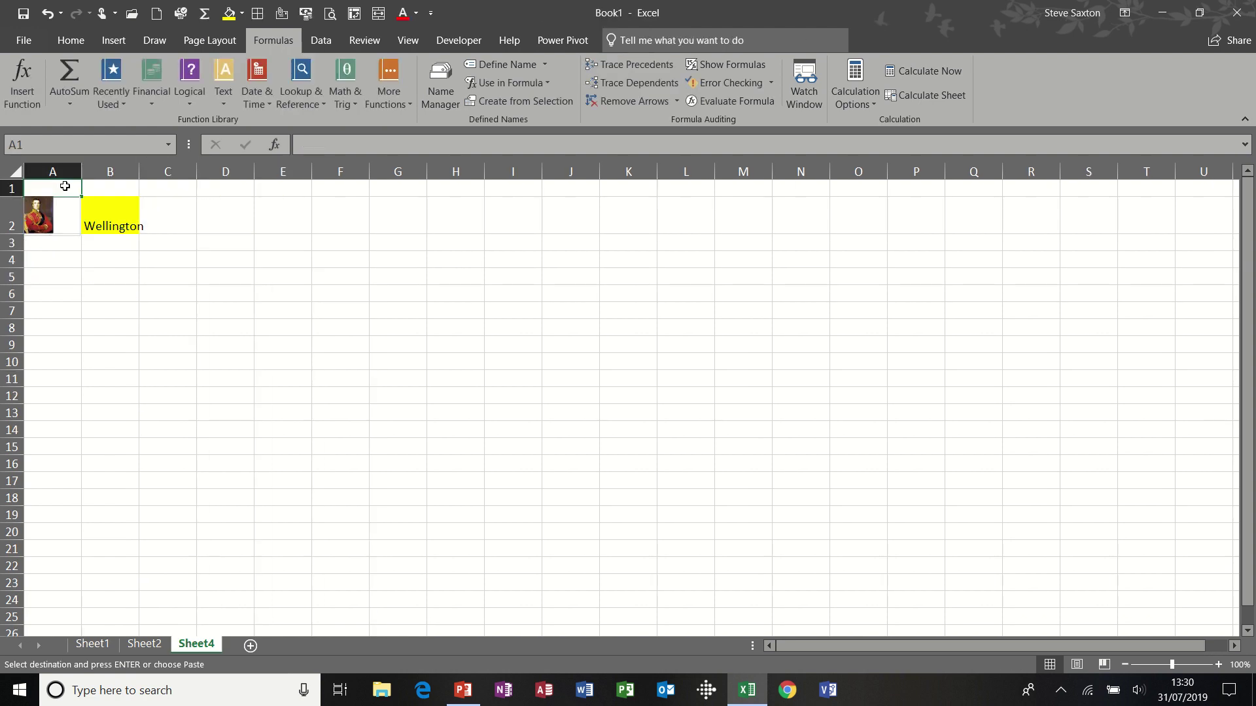
key(ctrl+v)
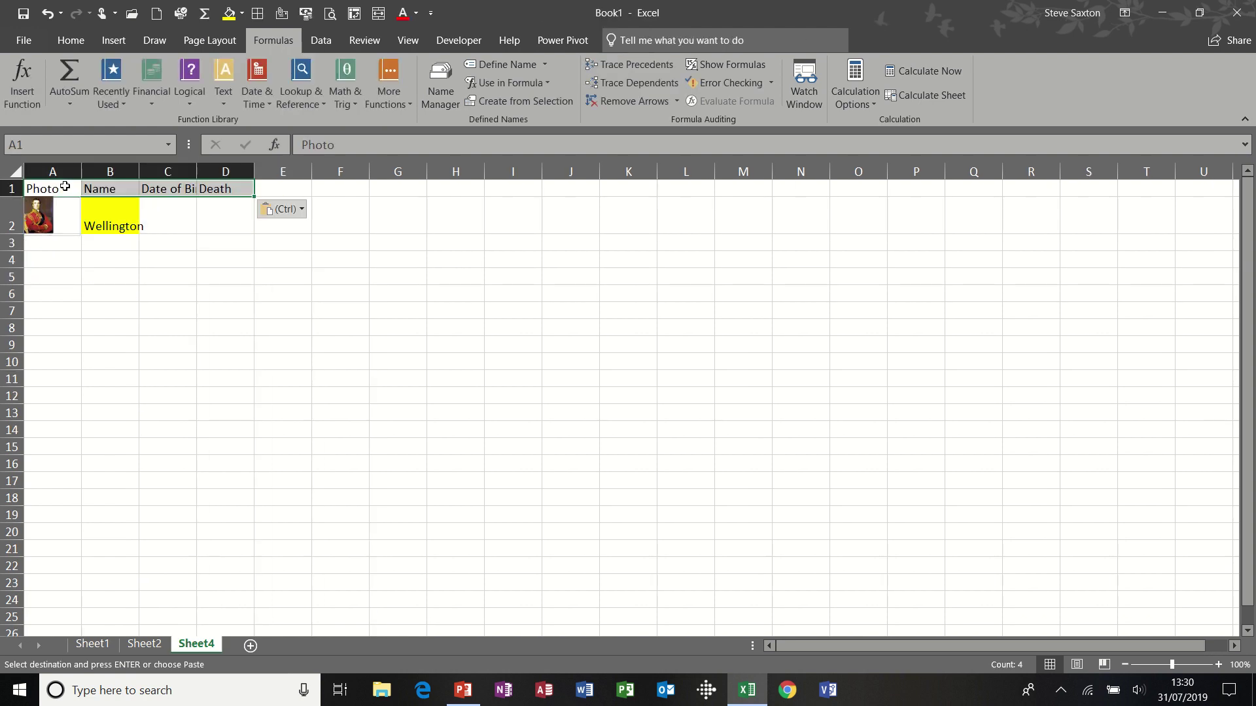
- Widen columns C and D to fit the Date of Birth and Death headings
click(169, 216)
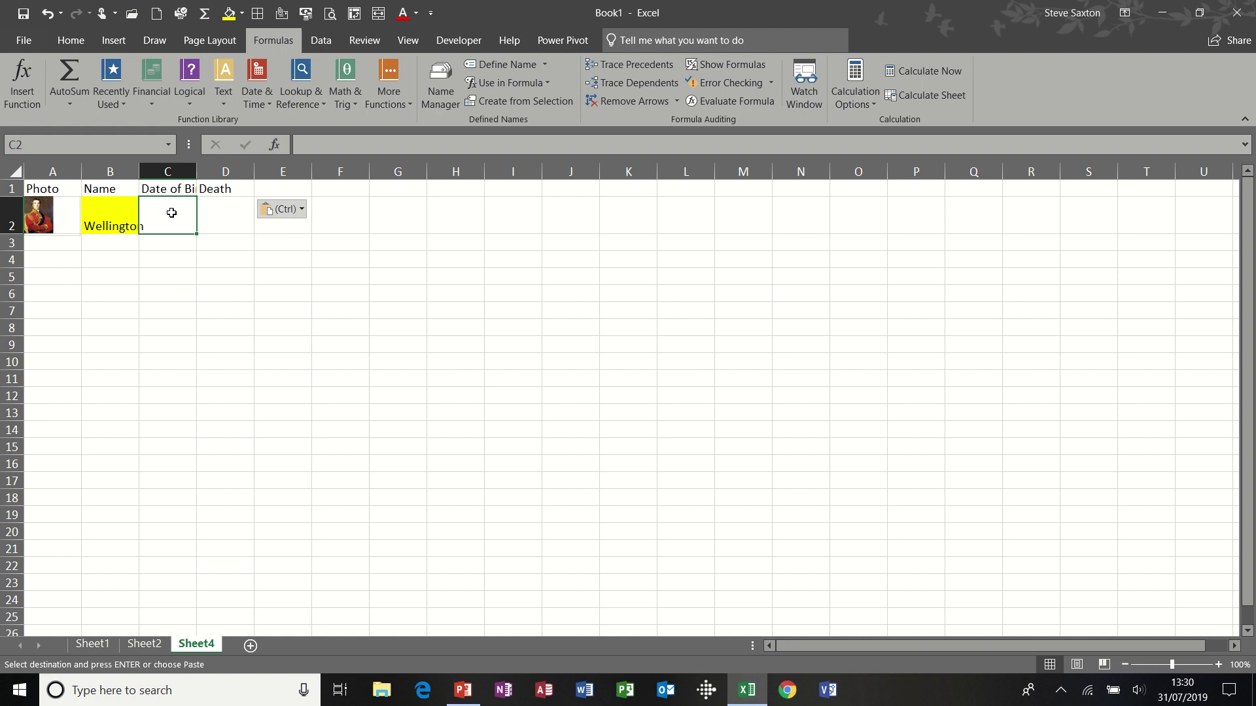
double_click(197, 170)
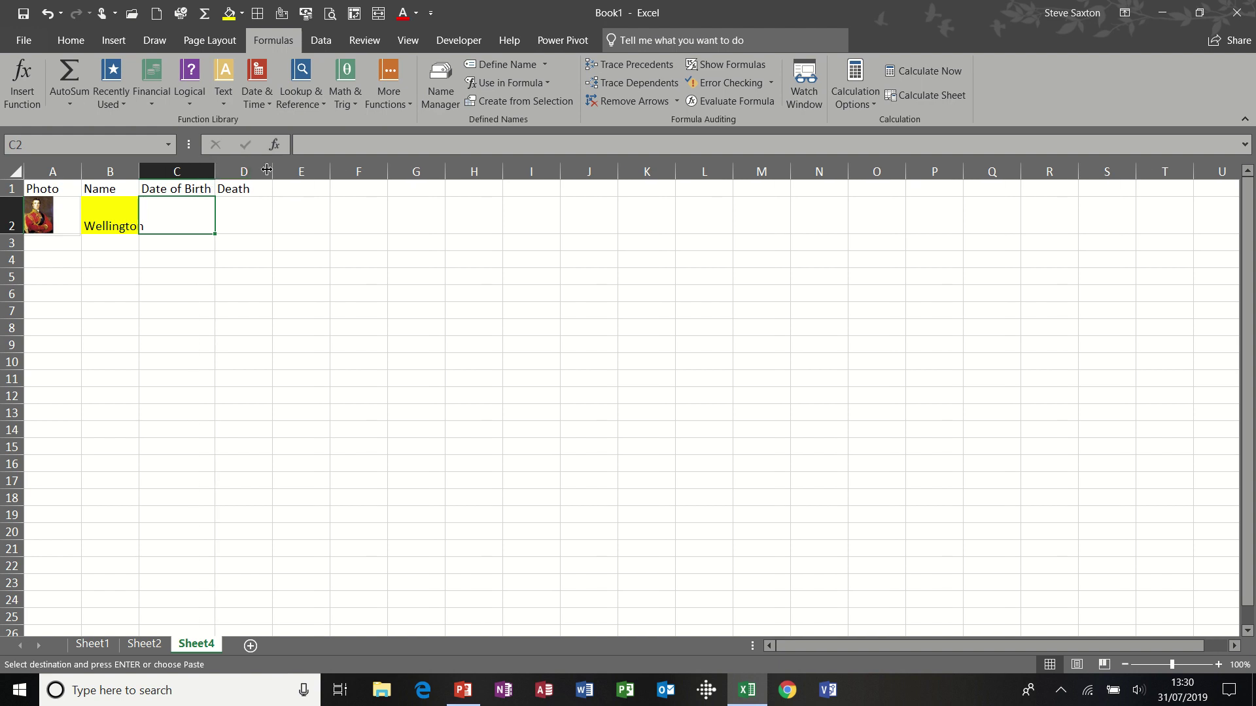
mouse_move(275, 169)
mouse_down()
mouse_move(254, 170)
mouse_move(281, 173)
mouse_up()
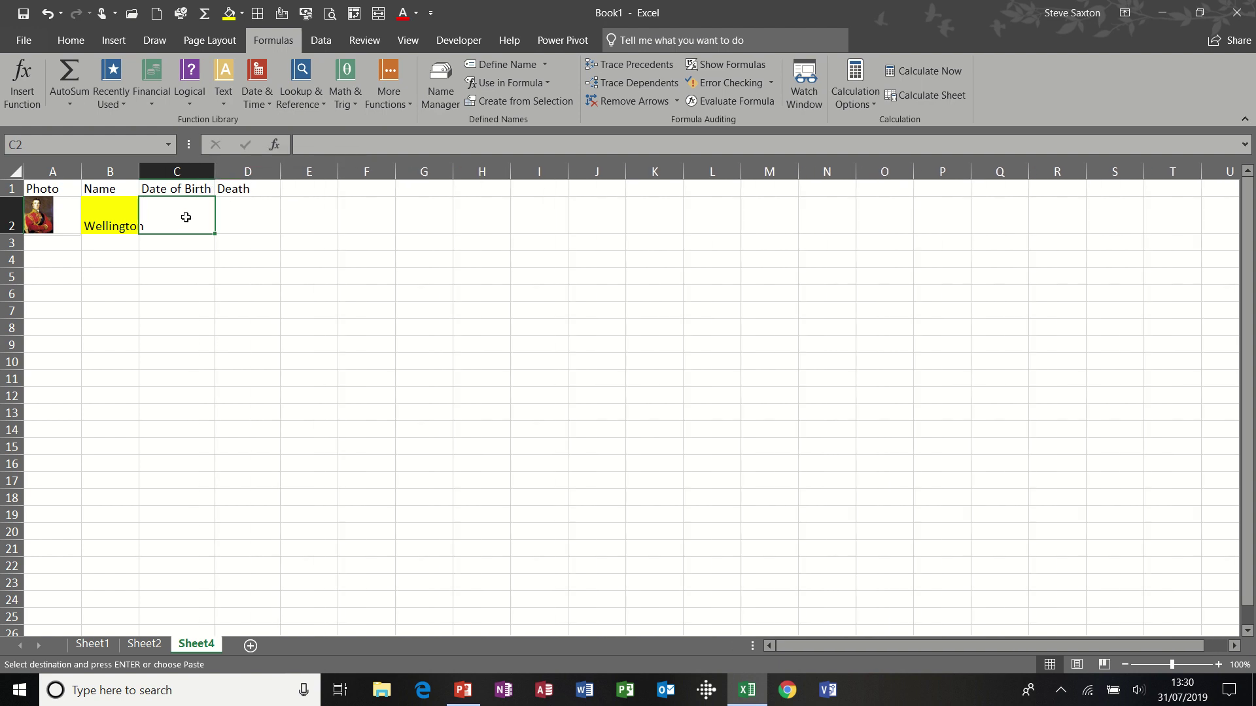
- Enter =DGET(Data,C1,B1:B2) in C2 so it returns the birth year 1769
text(=)
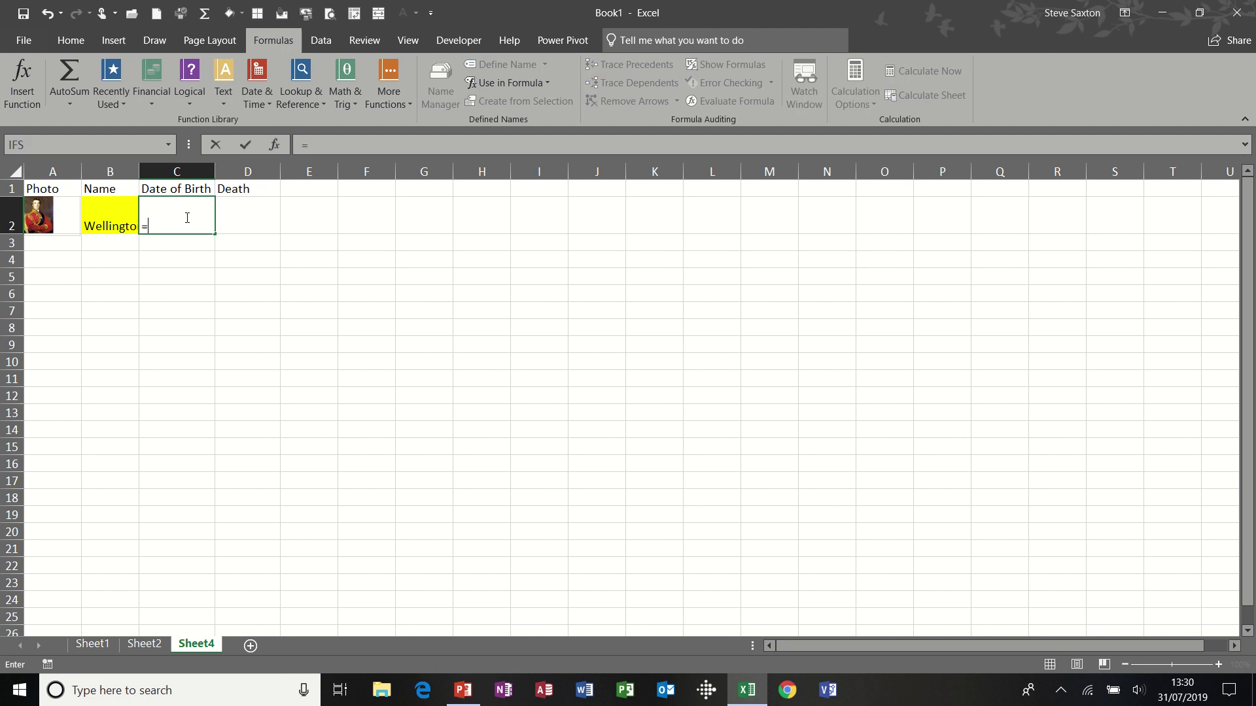
text(dget()
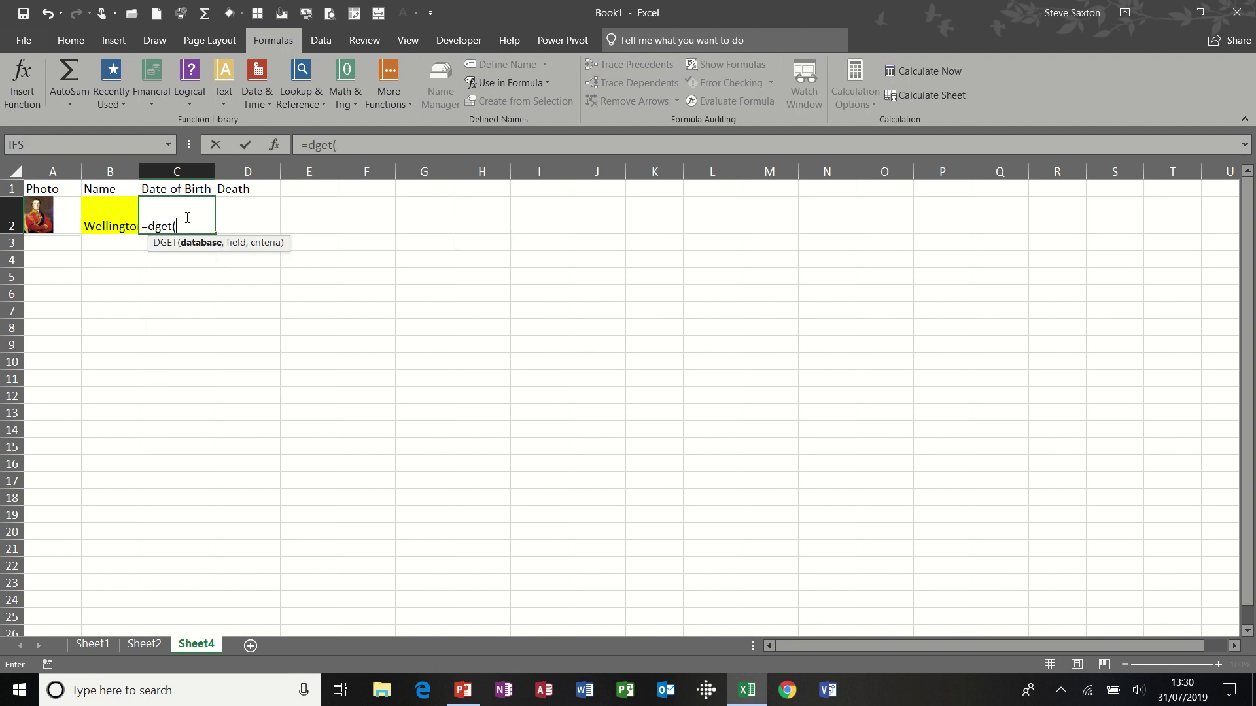
text(data)
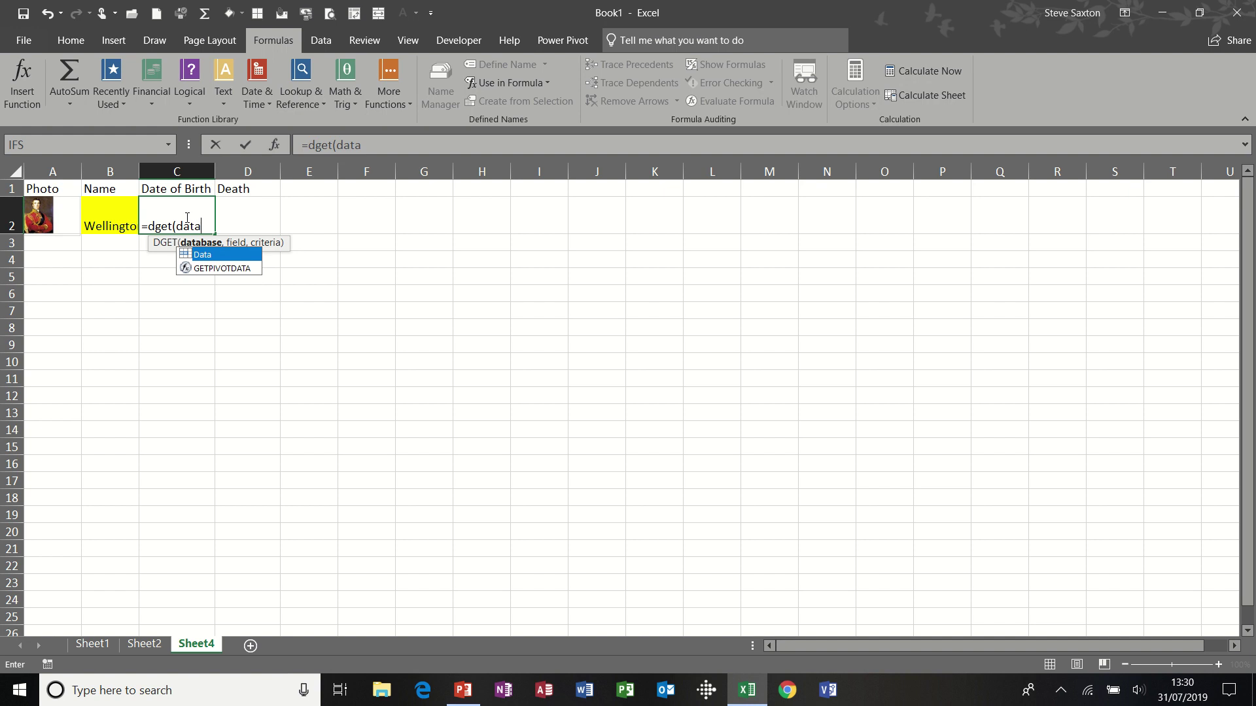
text(,)
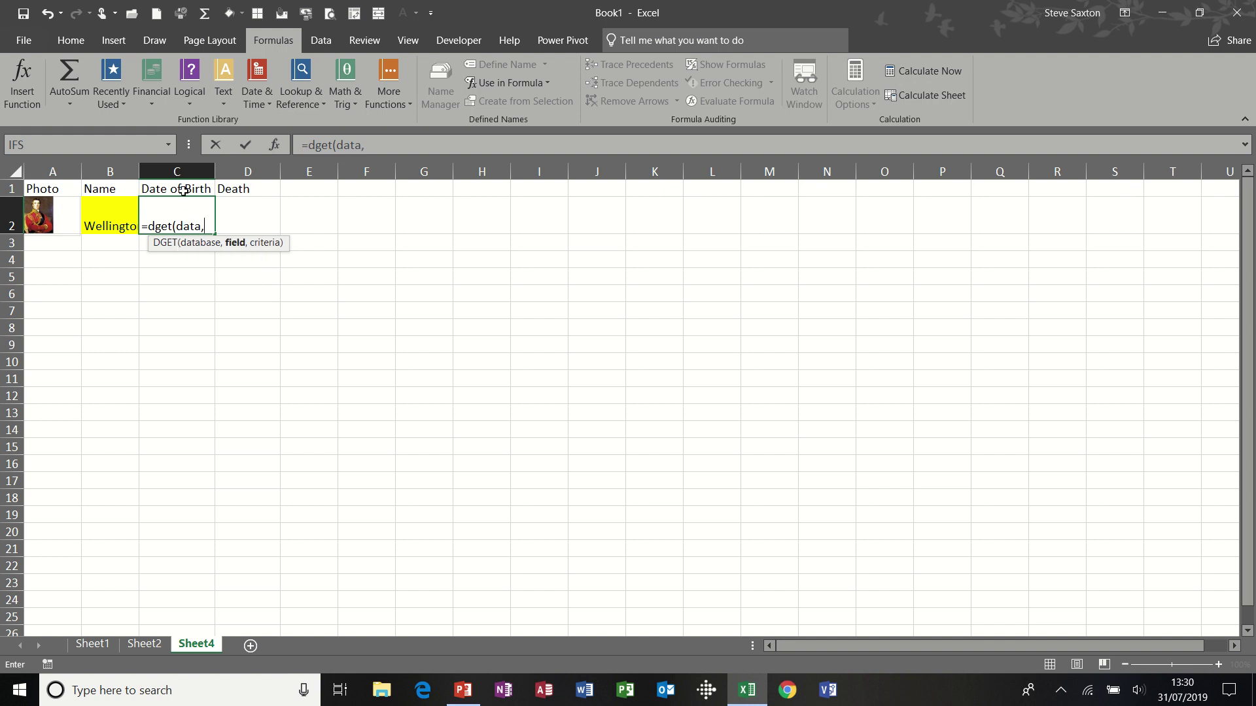
click(176, 188)
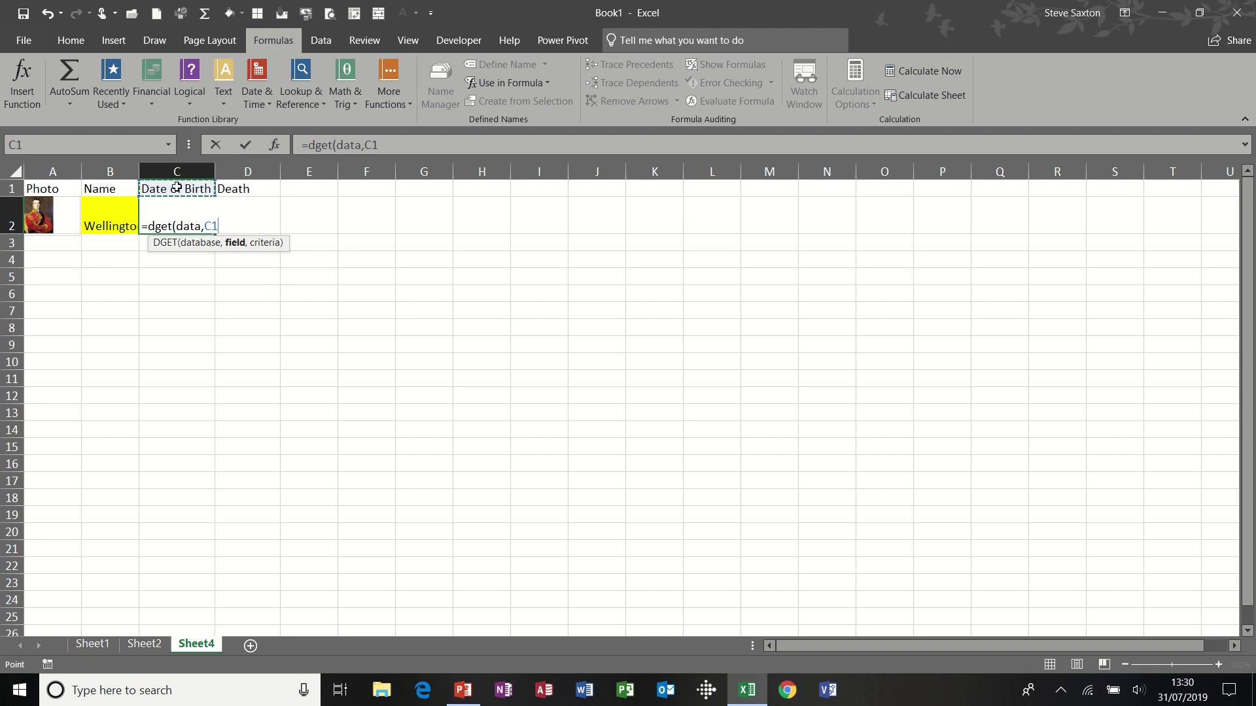
text(,)
drag(120, 189, 118, 217)
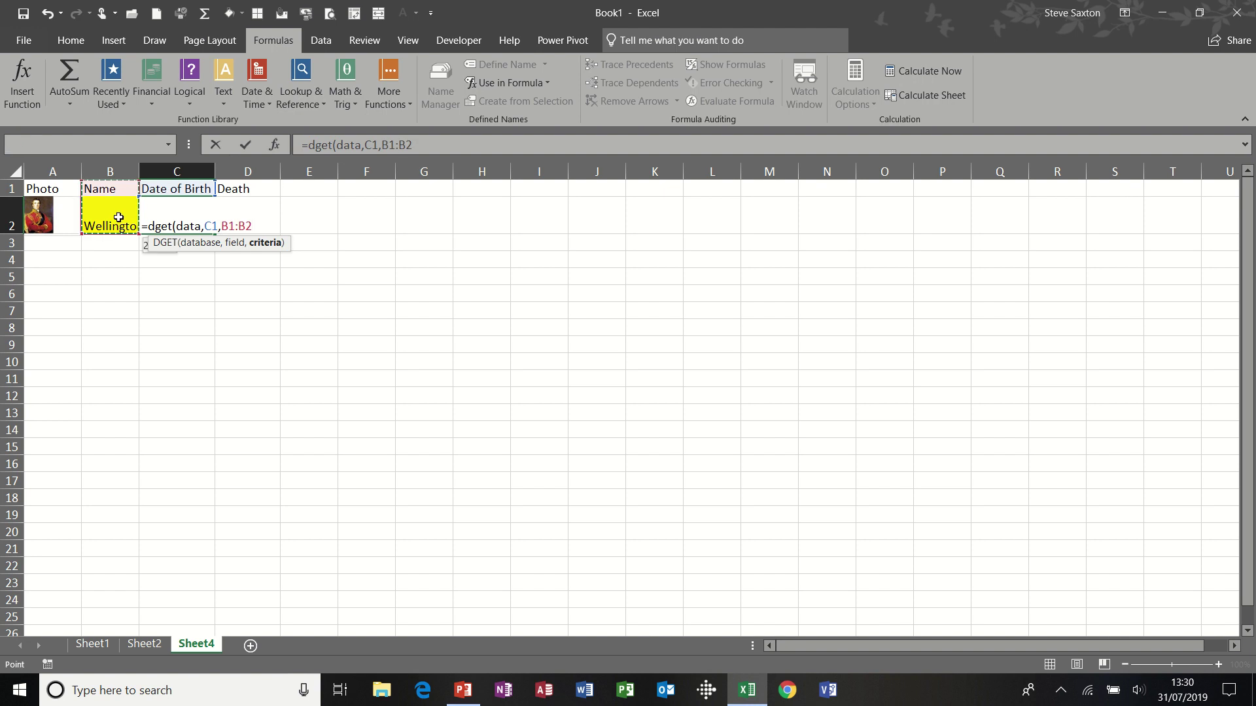
text())
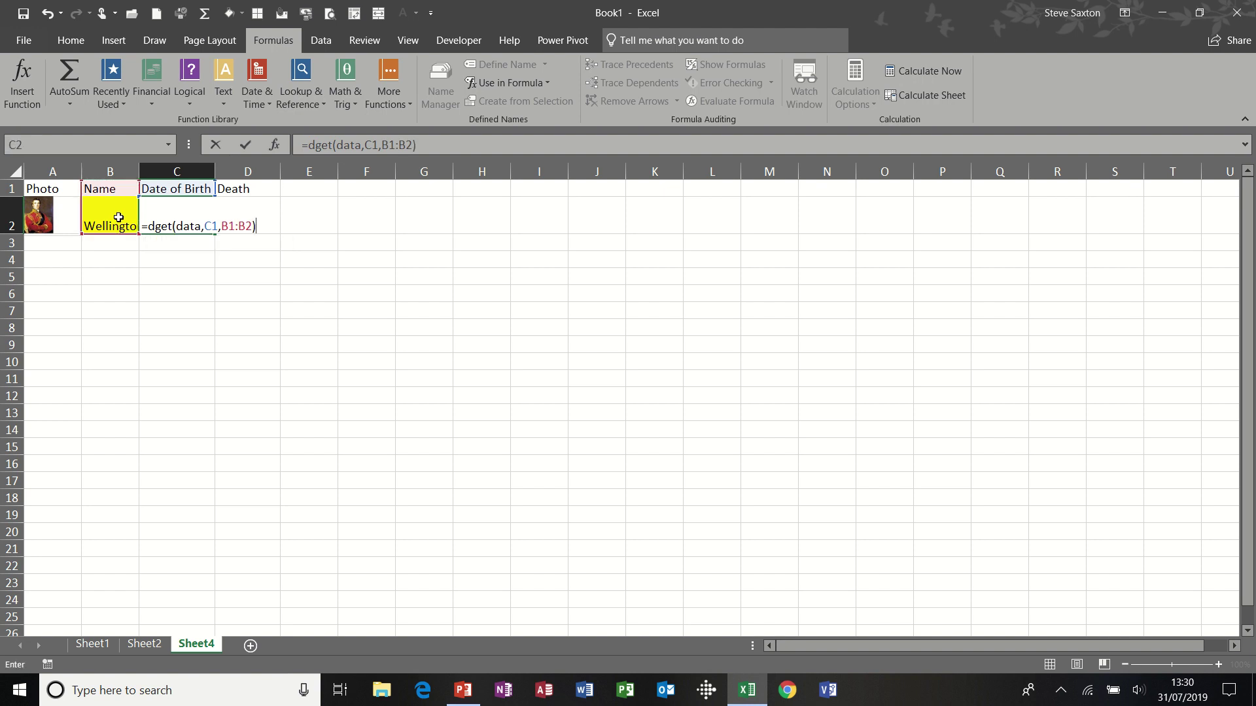
click(247, 145)
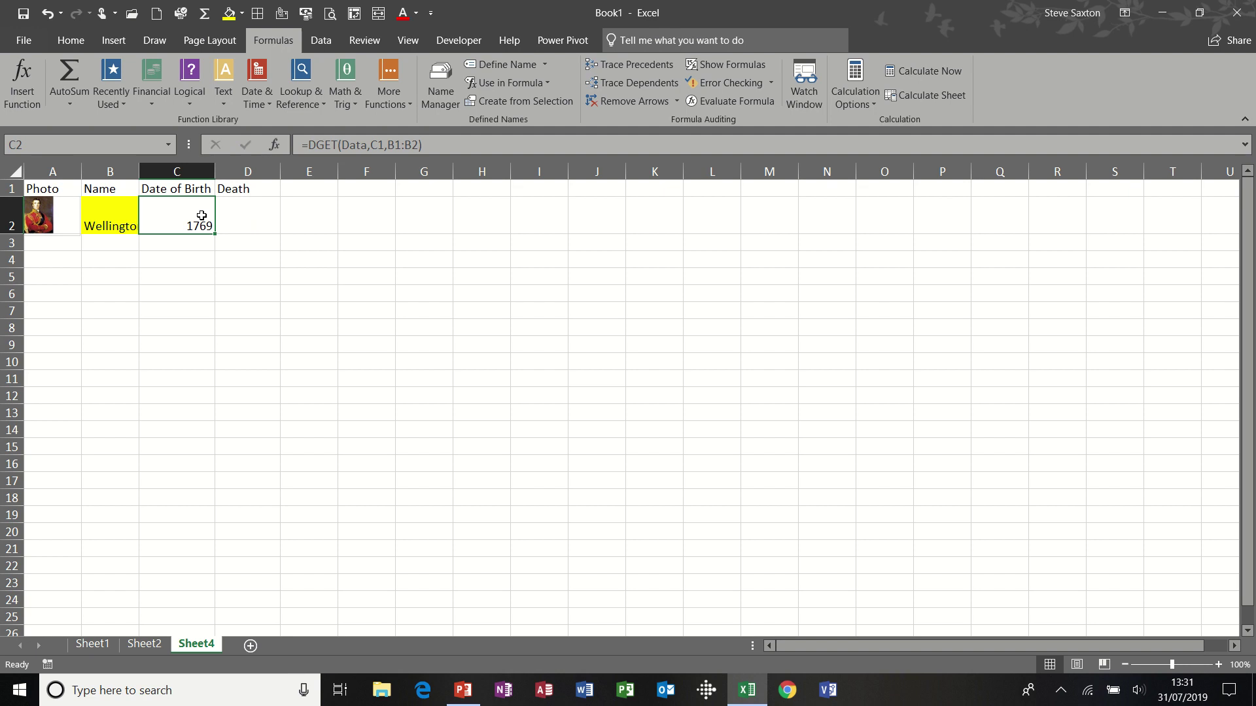
- Fill the DGET formula right into D2, then select B1:B2 and start naming it
drag(217, 235, 268, 225)
click(255, 221)
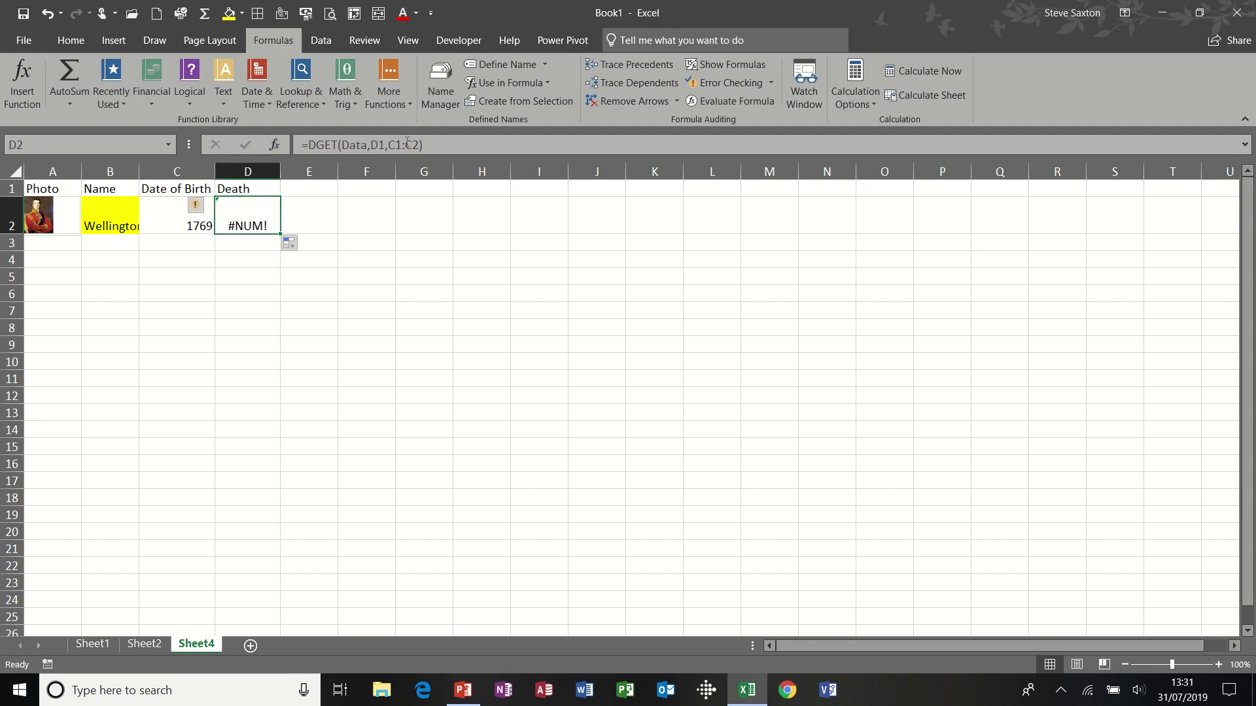
click(117, 191)
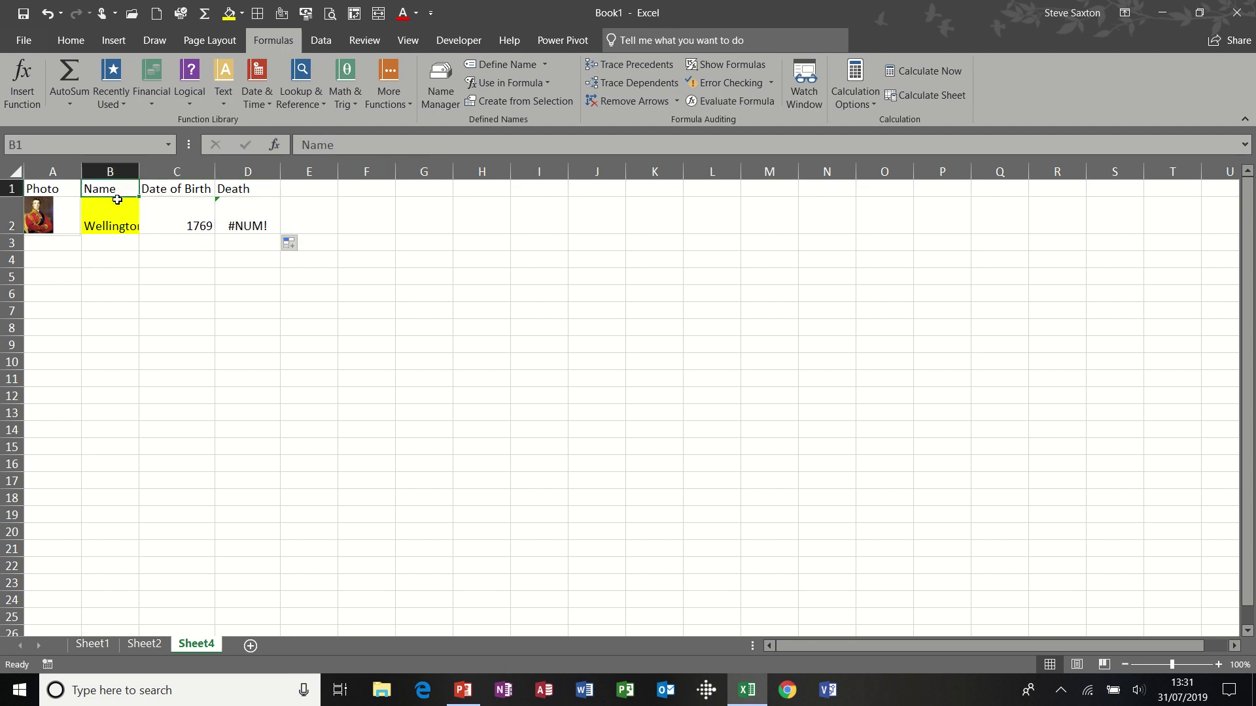
drag(117, 200, 116, 213)
click(61, 145)
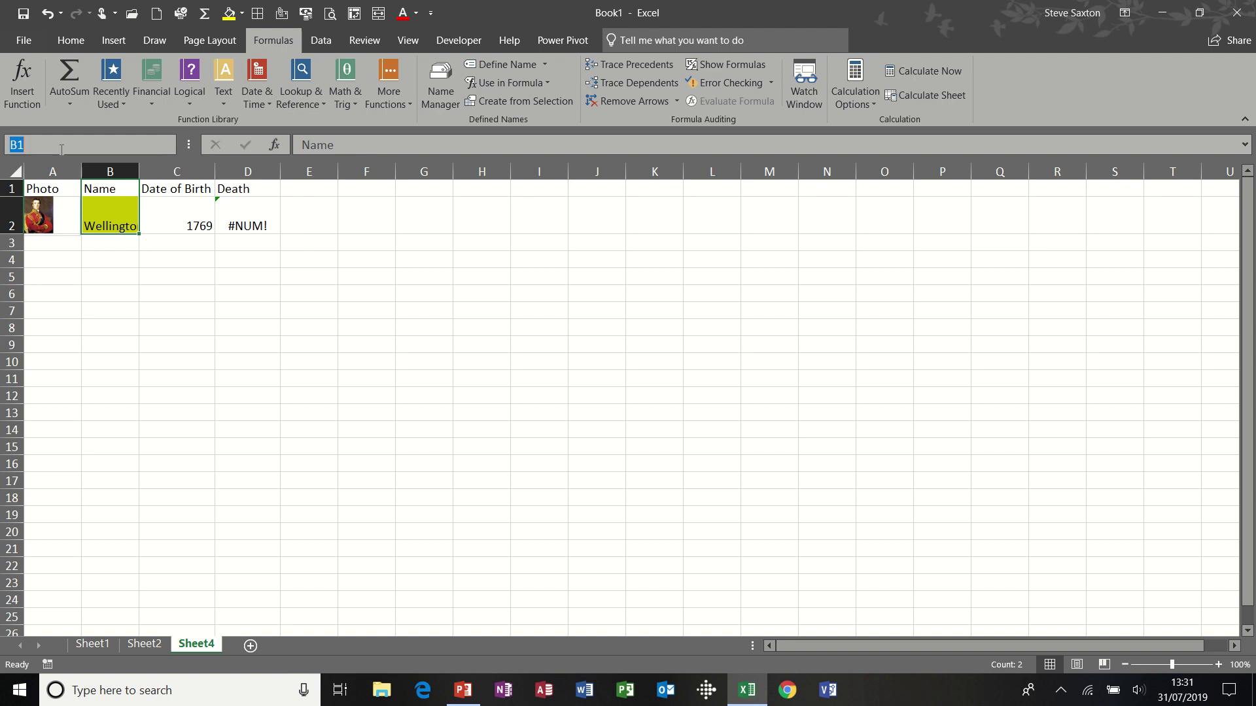
text(selection)
key(Return)
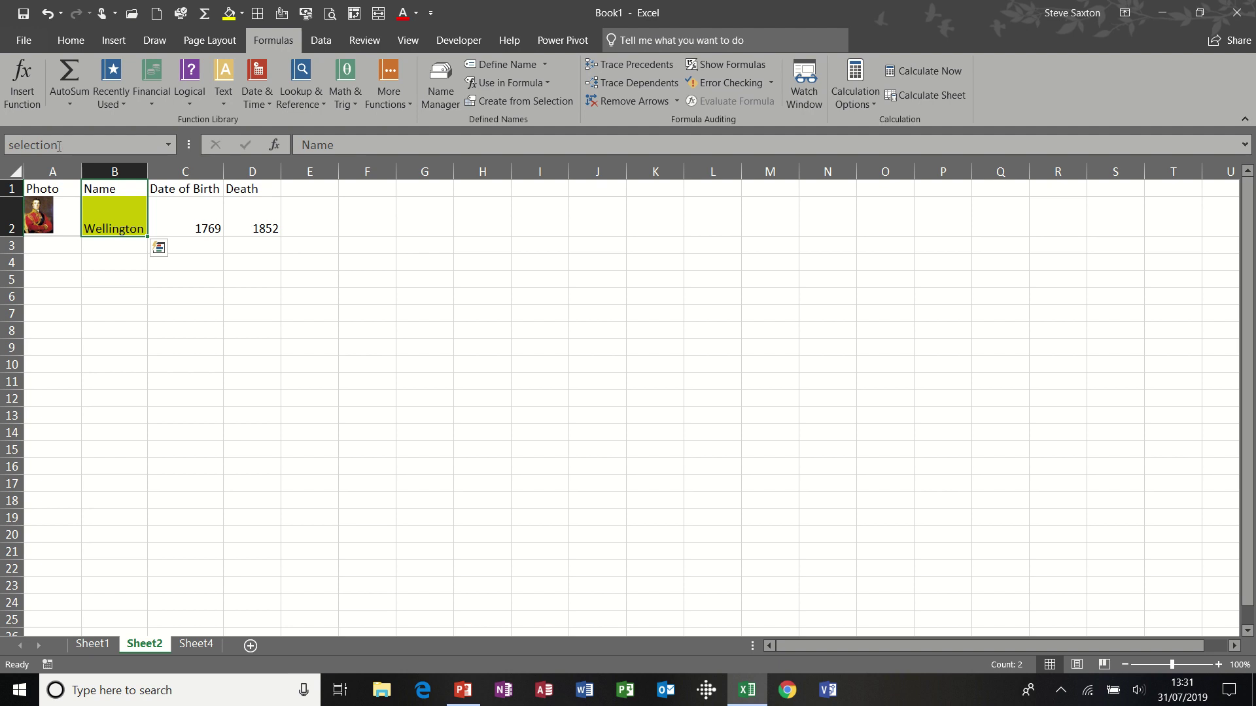
- After checking Sheet2's formula, name the B1:B2 criteria range selection1 on Sheet4
click(178, 216)
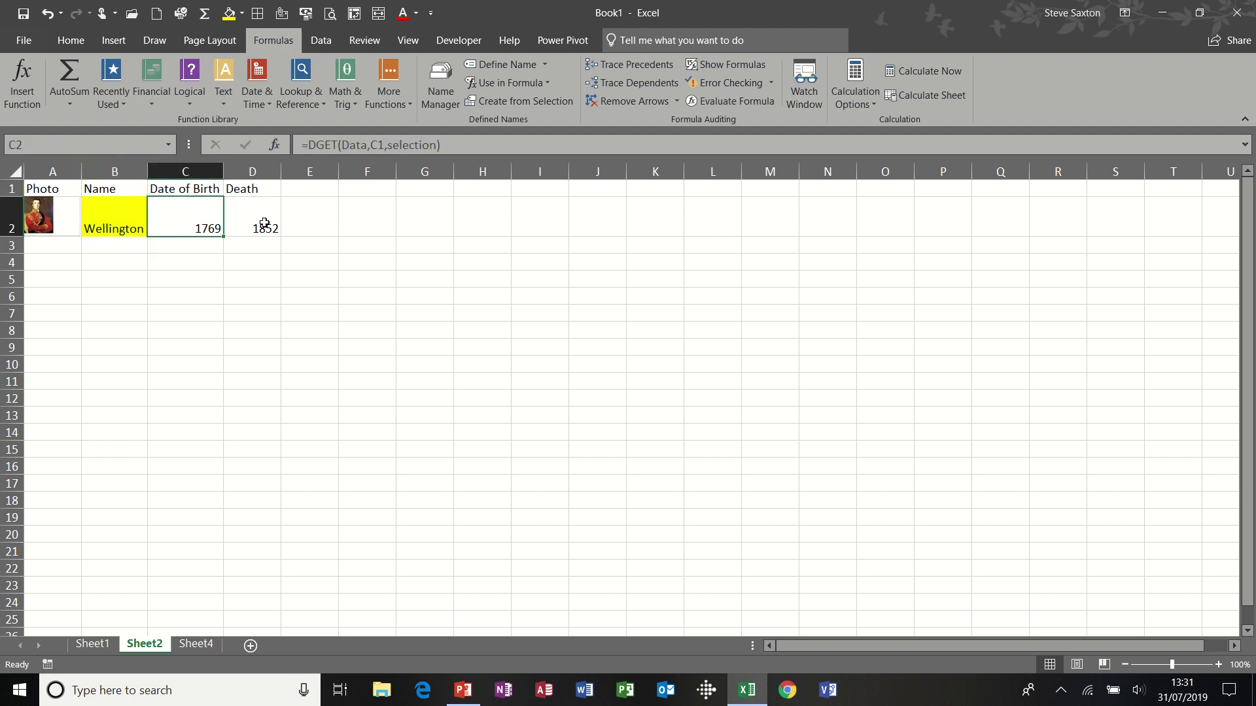
click(196, 644)
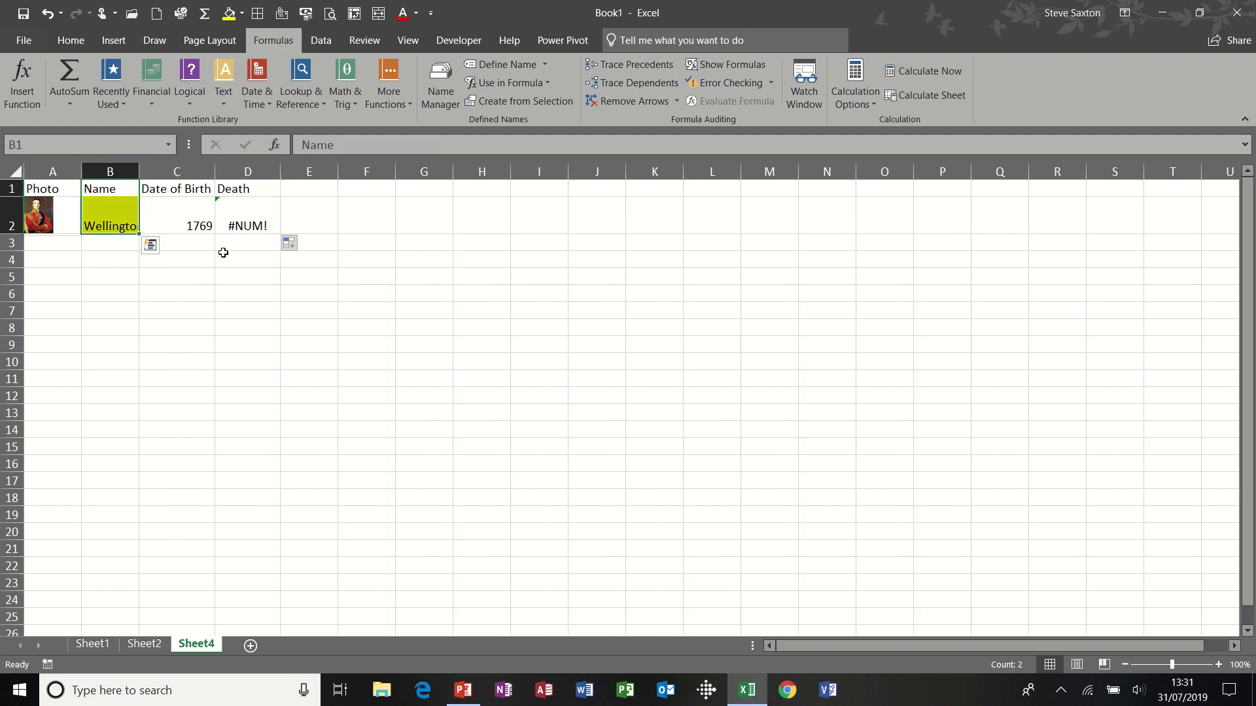
click(77, 145)
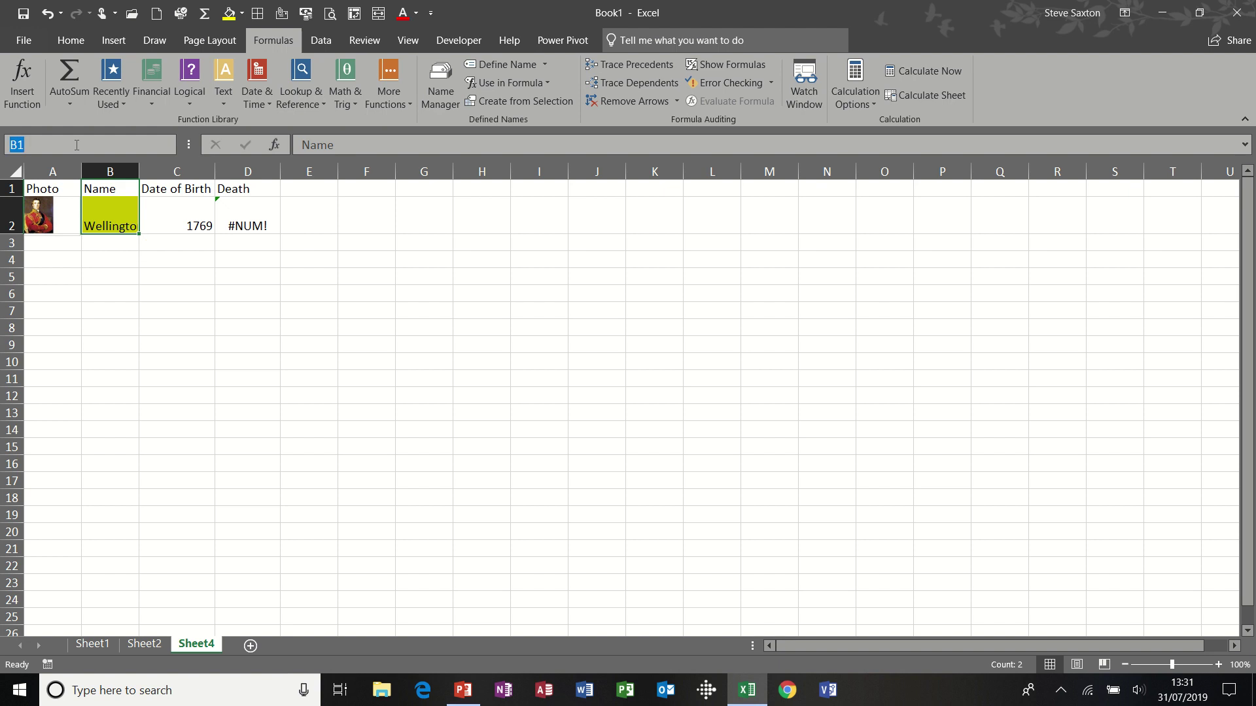
text(selection1)
key(Return)
- Change C2 to =DGET(Data,C1,selection1) and fill it into D2, showing death year 1852
click(196, 223)
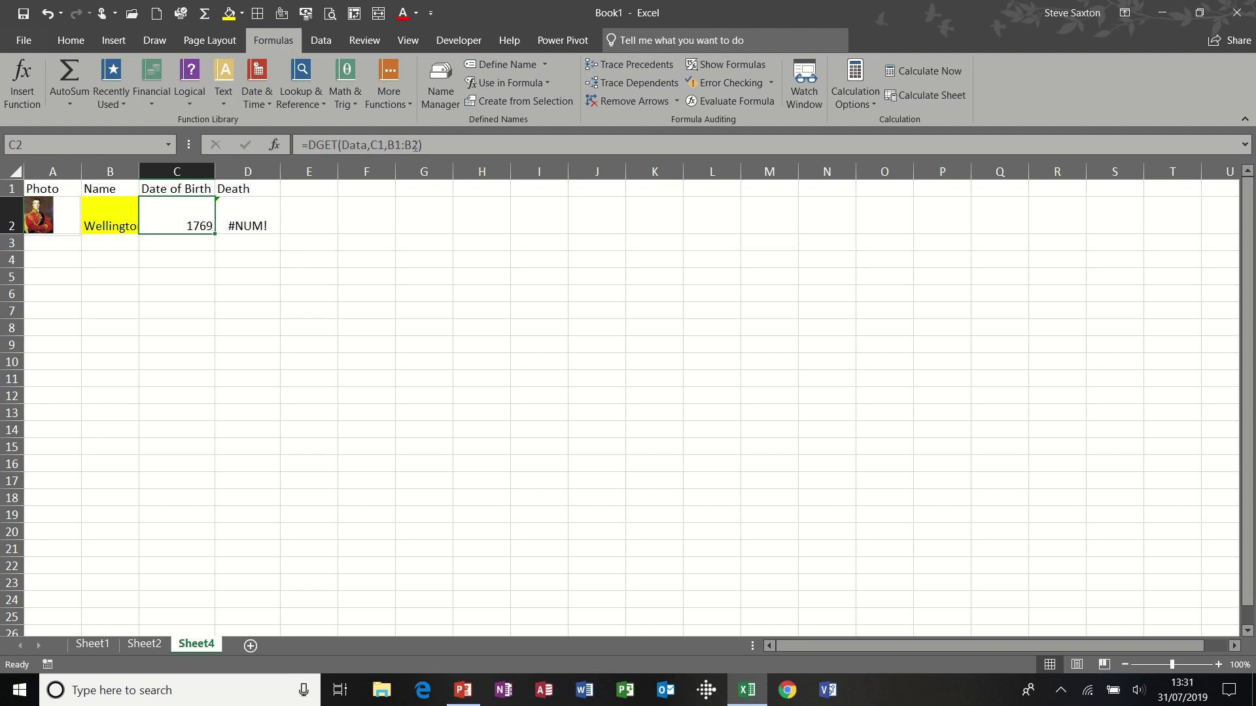
drag(390, 144, 414, 145)
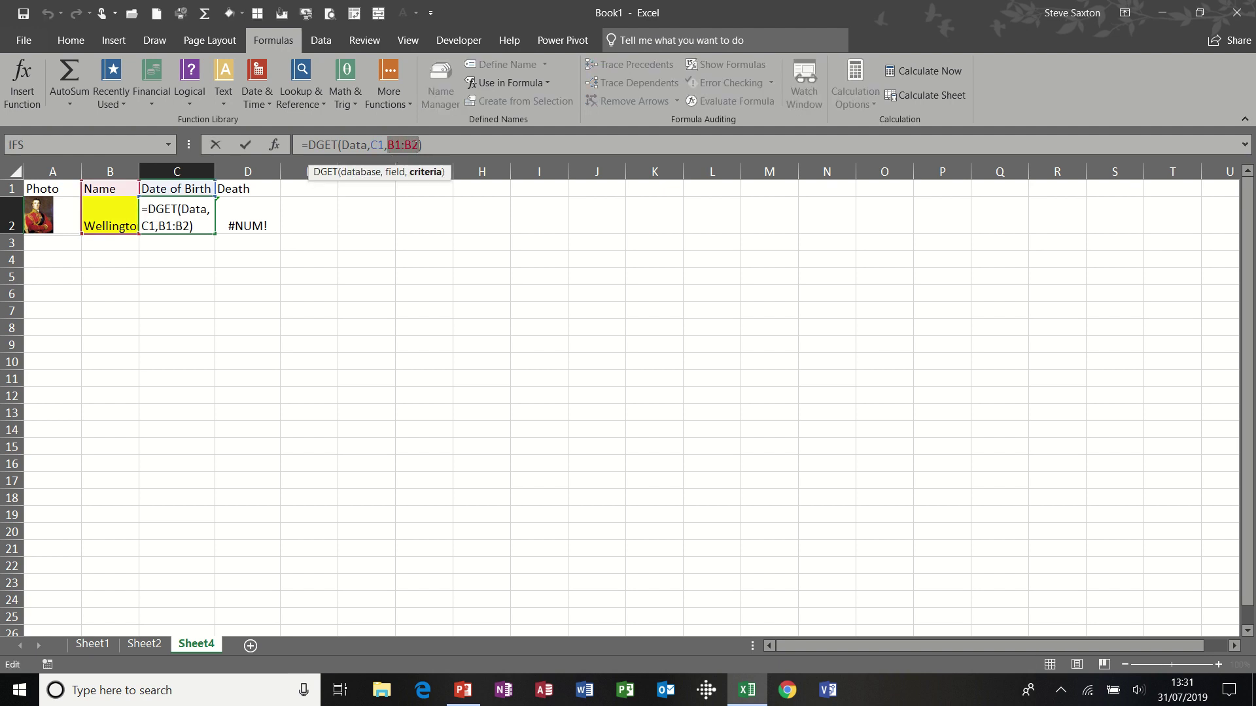
text(selection1)
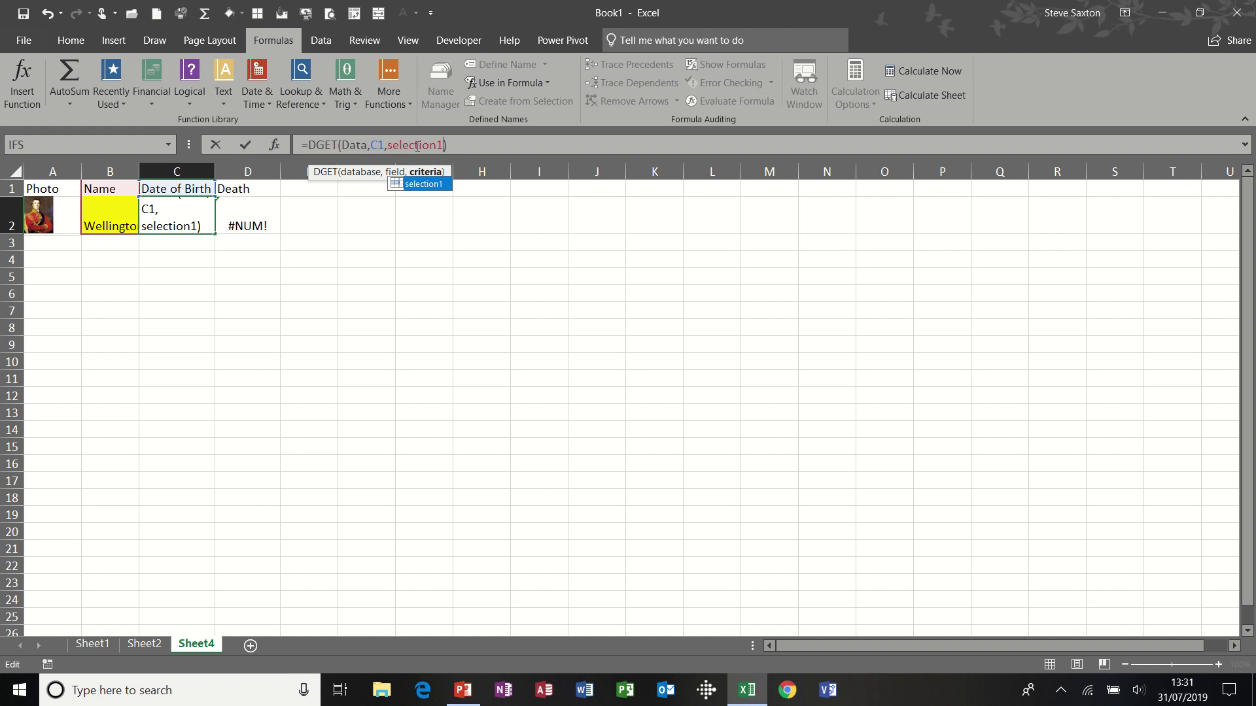
key(ctrl+Return)
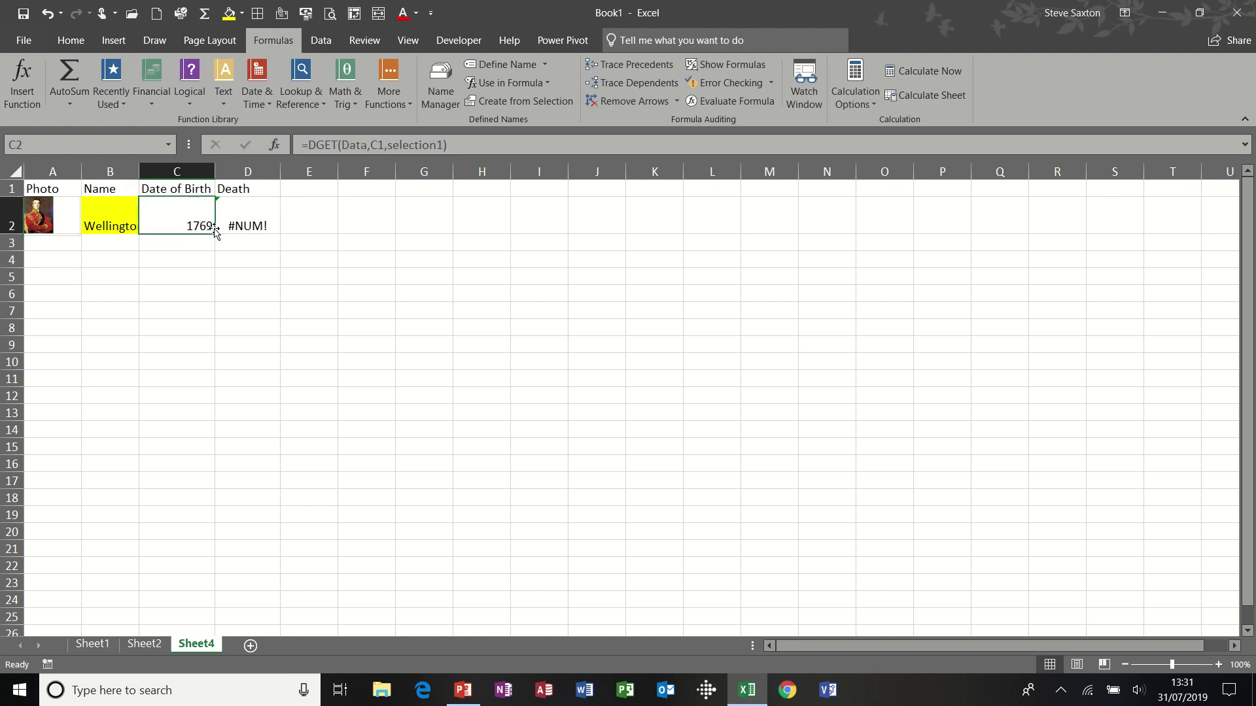
drag(215, 233, 261, 230)
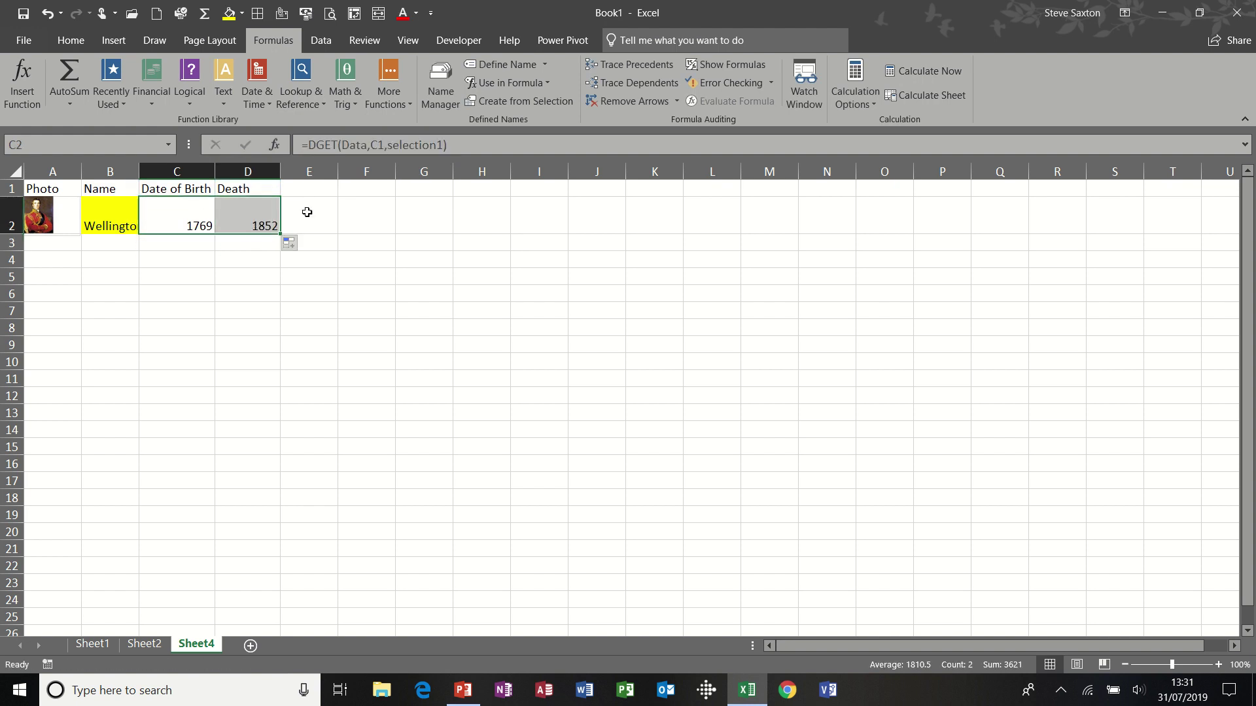
click(203, 225)
- Pick Napoleon, then Blucher from the B2 drop-down and check the birth-year formula
click(123, 212)
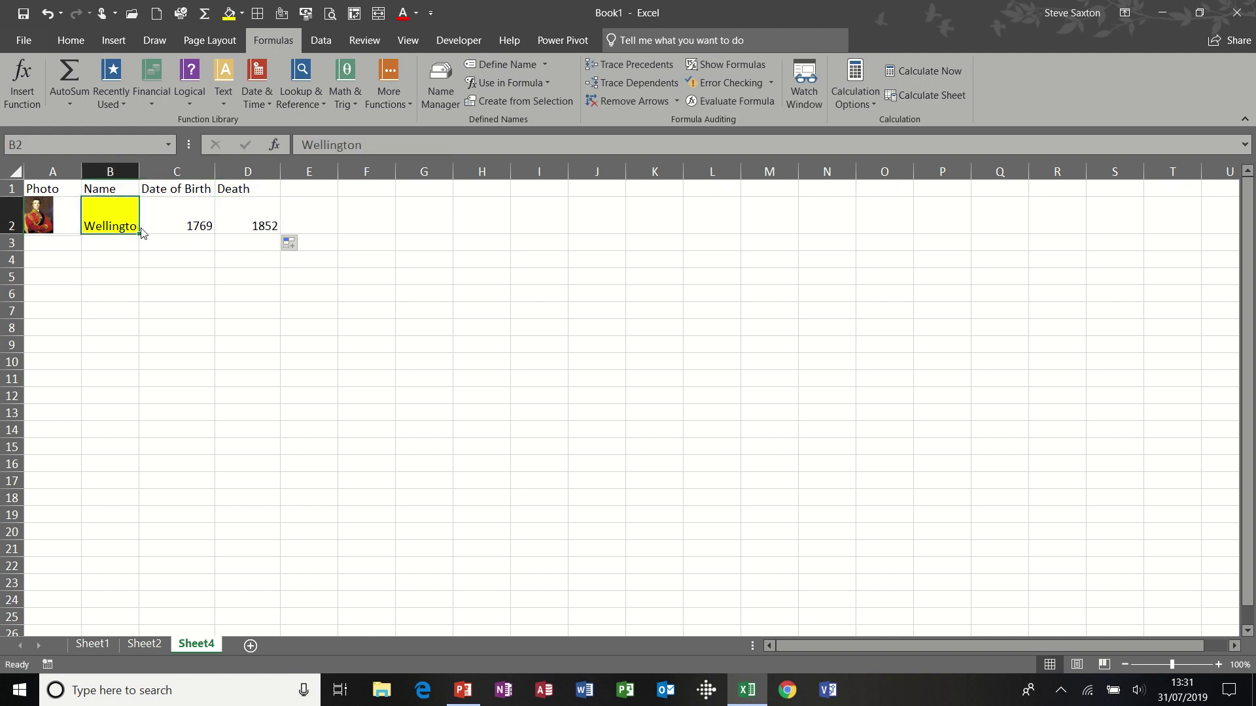
click(146, 226)
click(107, 242)
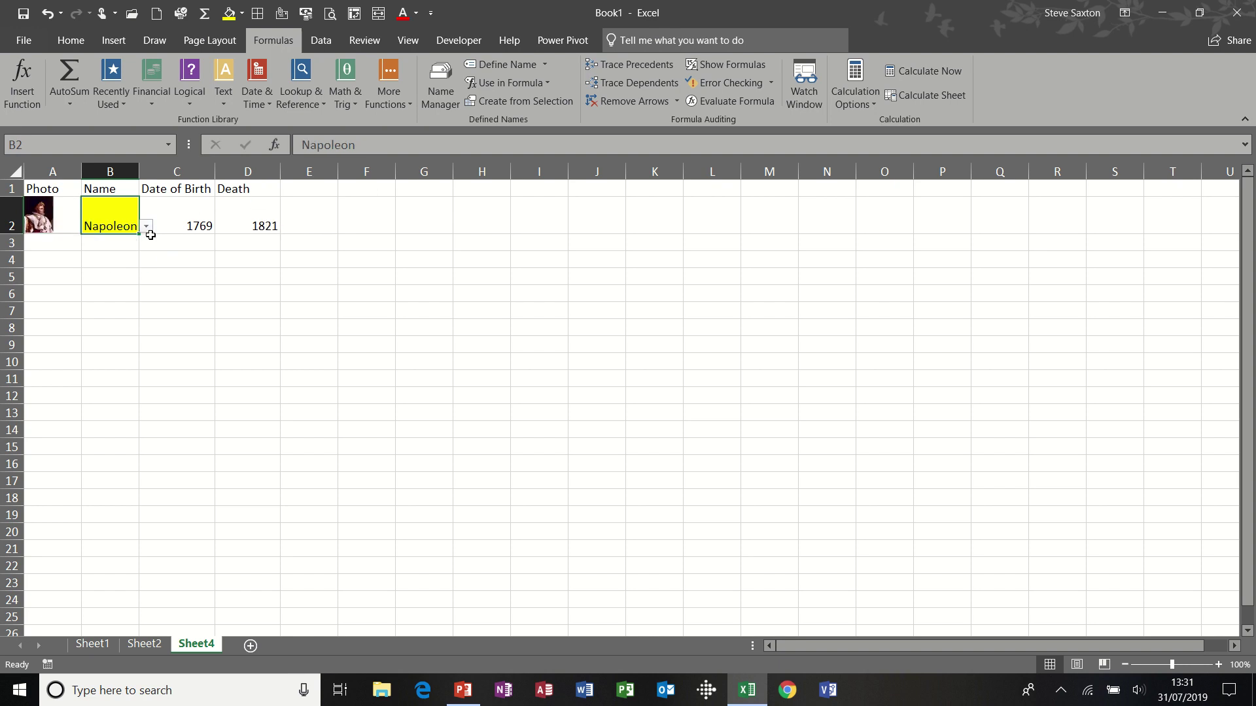
click(147, 228)
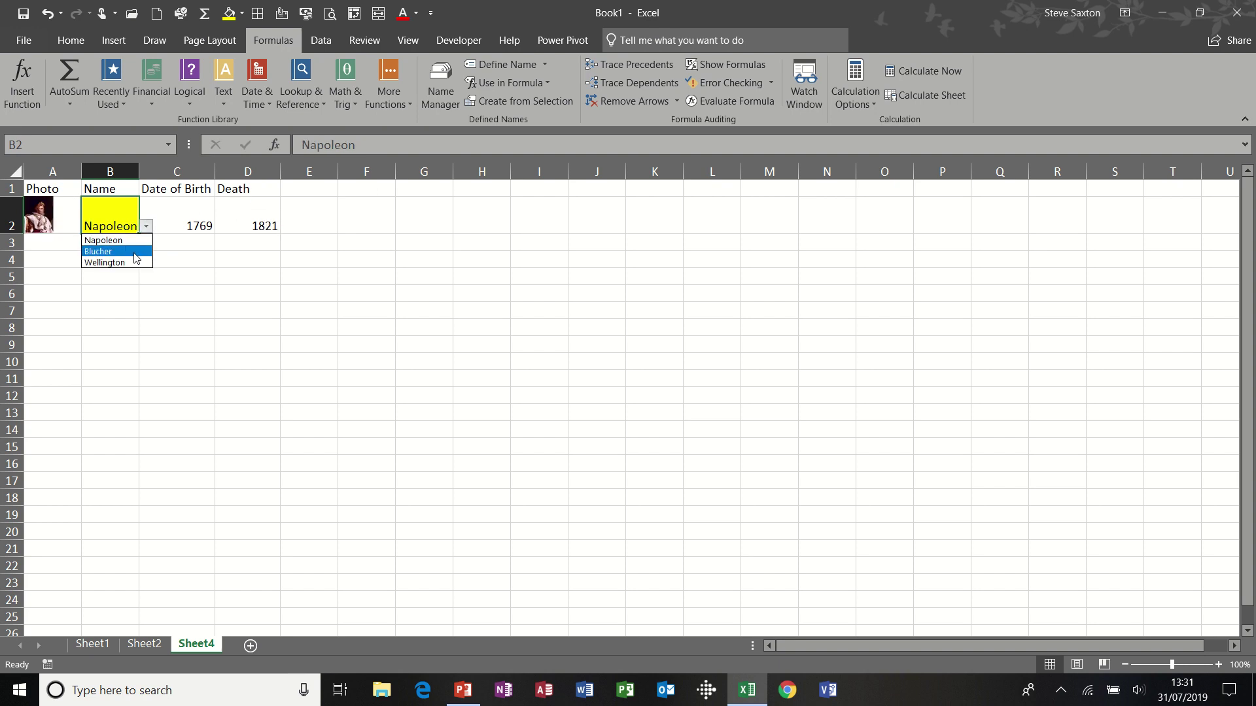
click(134, 252)
click(182, 202)
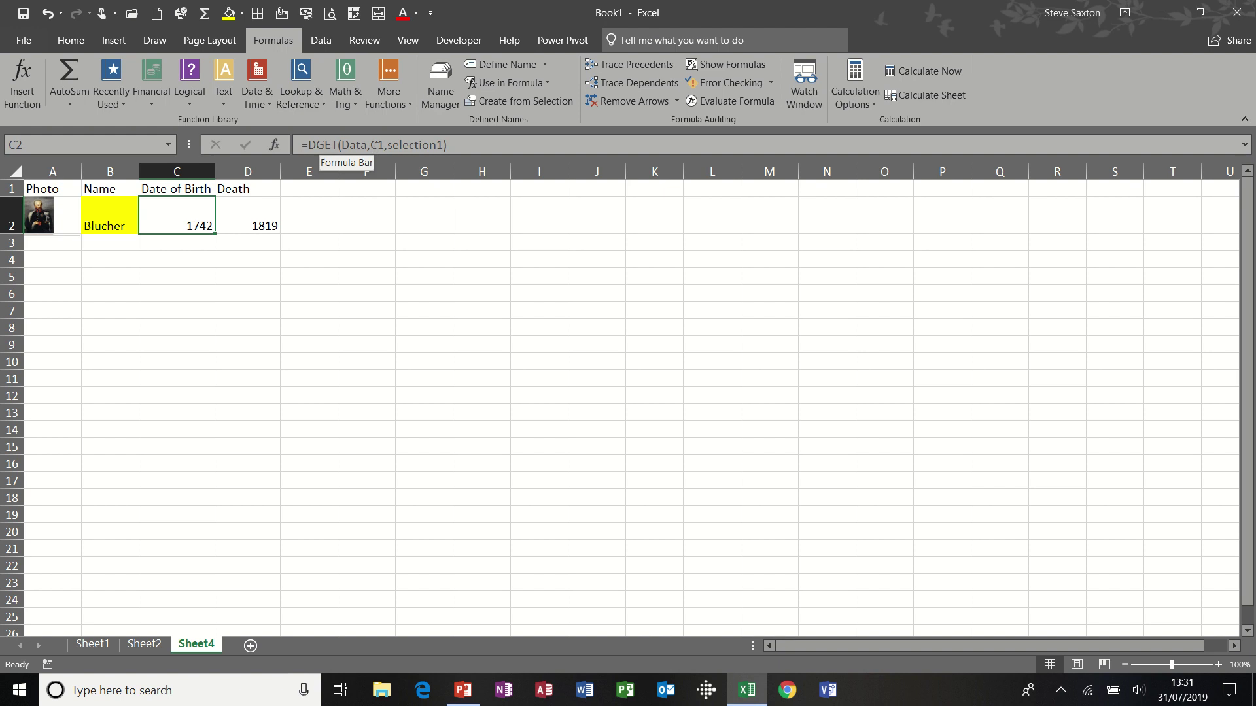
- Switch again from Napoleon to Blucher and verify C2 and D2 read 1742 and 1819
double_click(131, 227)
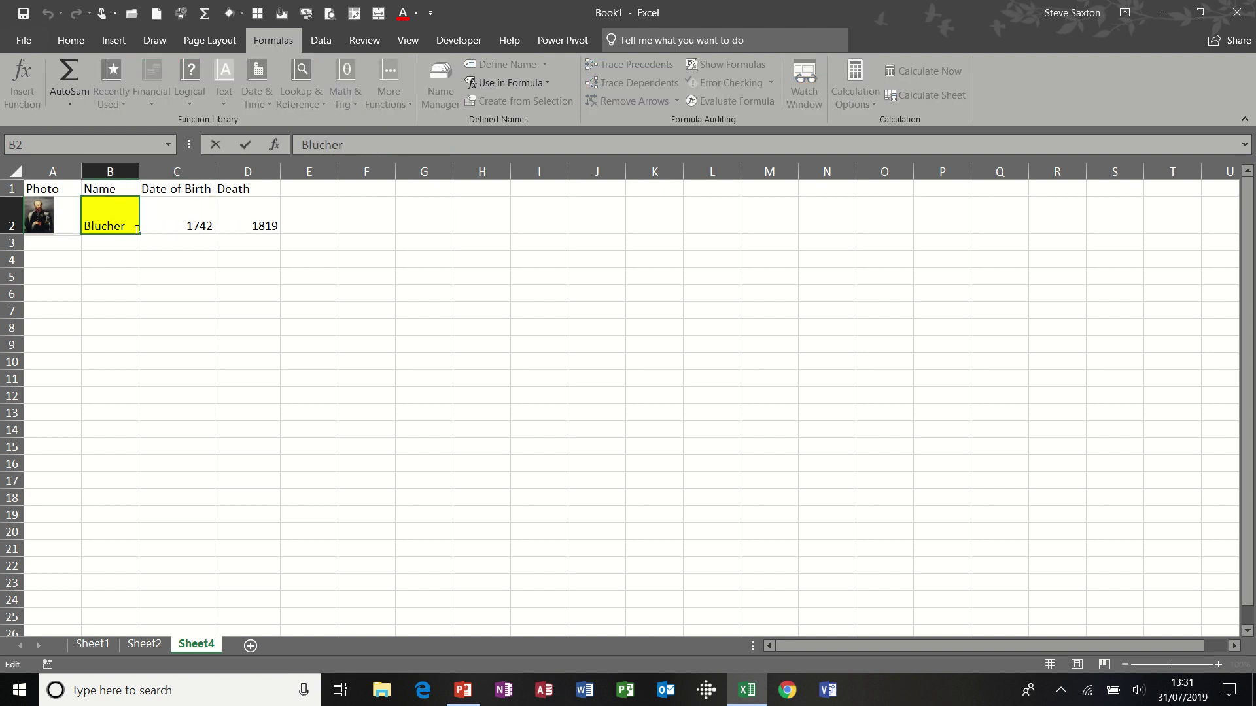
key(Escape)
click(146, 226)
click(134, 249)
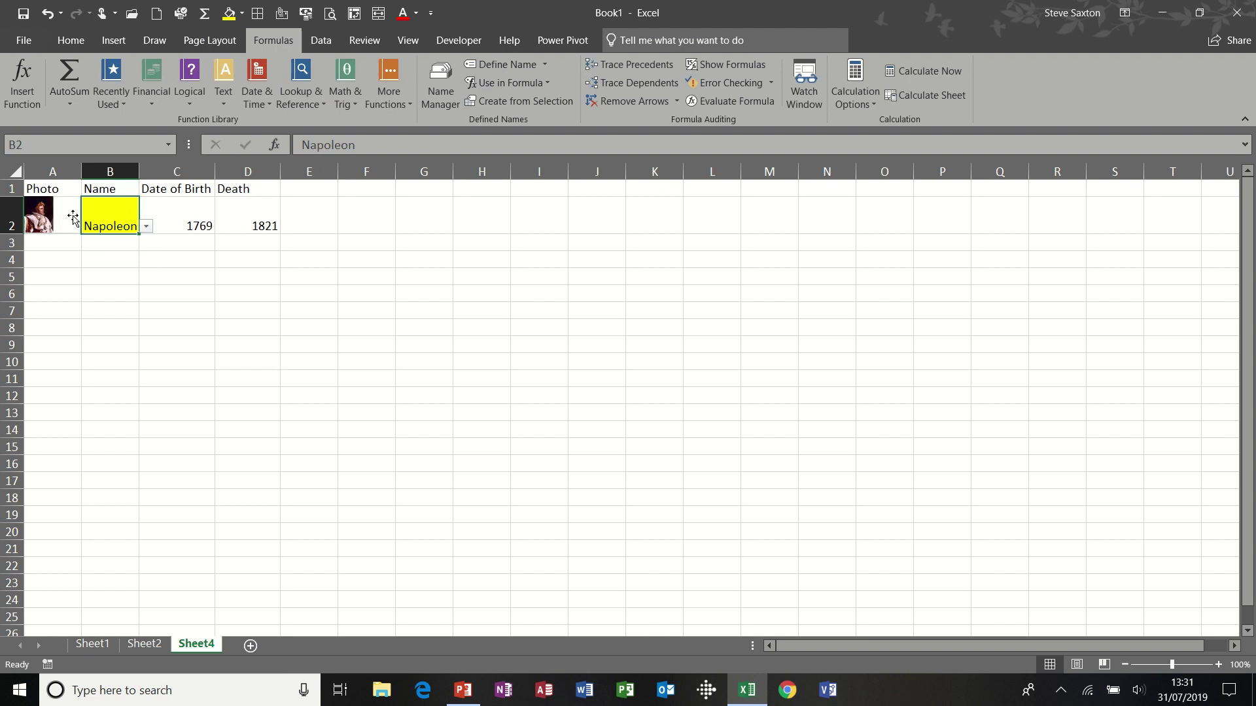
click(146, 227)
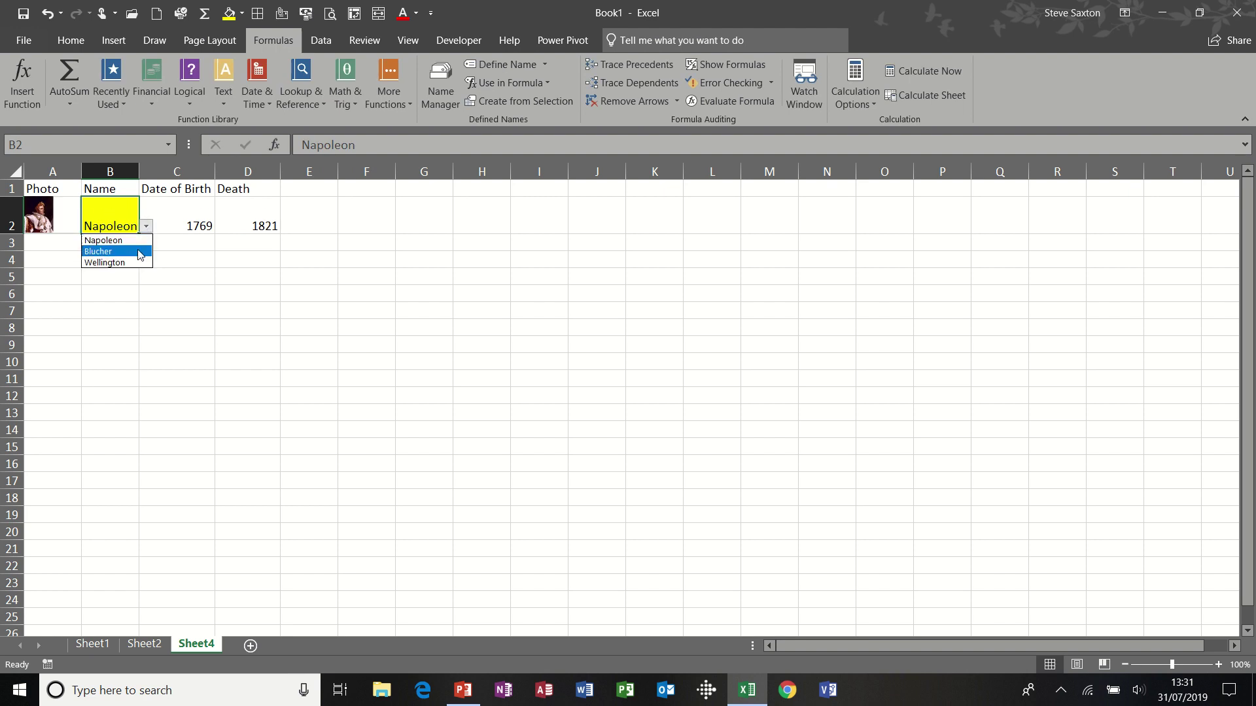
click(137, 251)
click(187, 223)
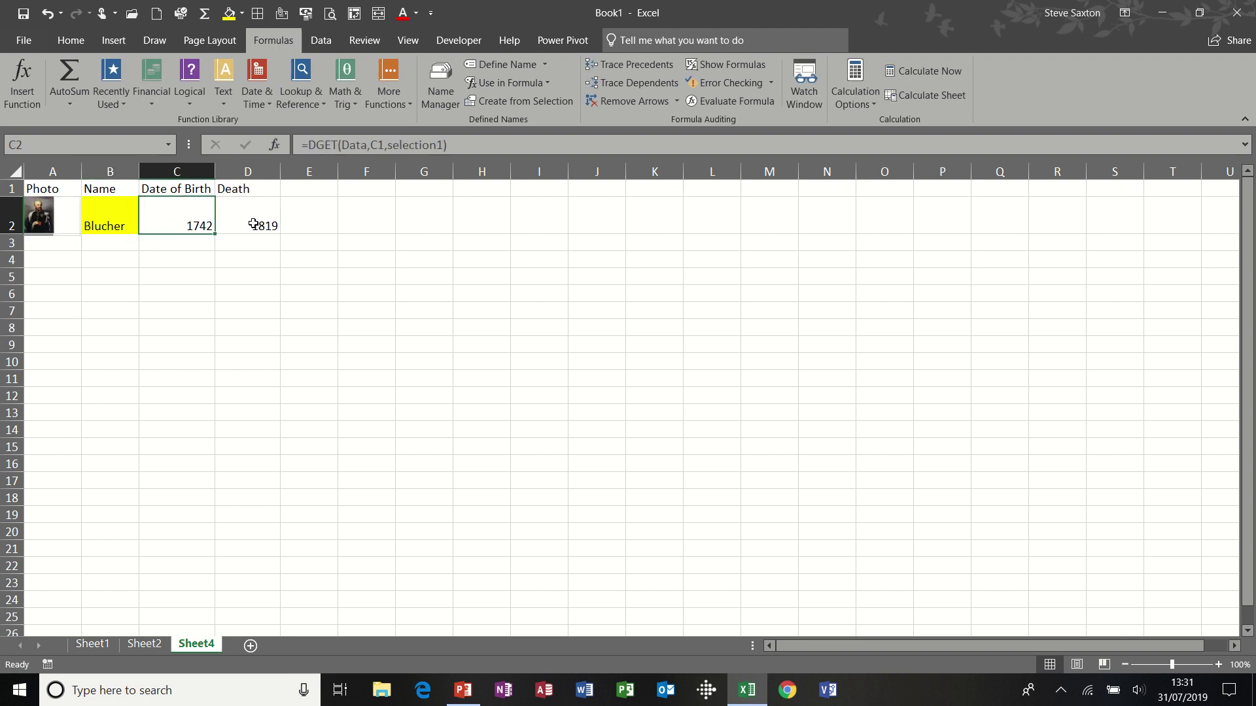
click(255, 225)
click(190, 226)
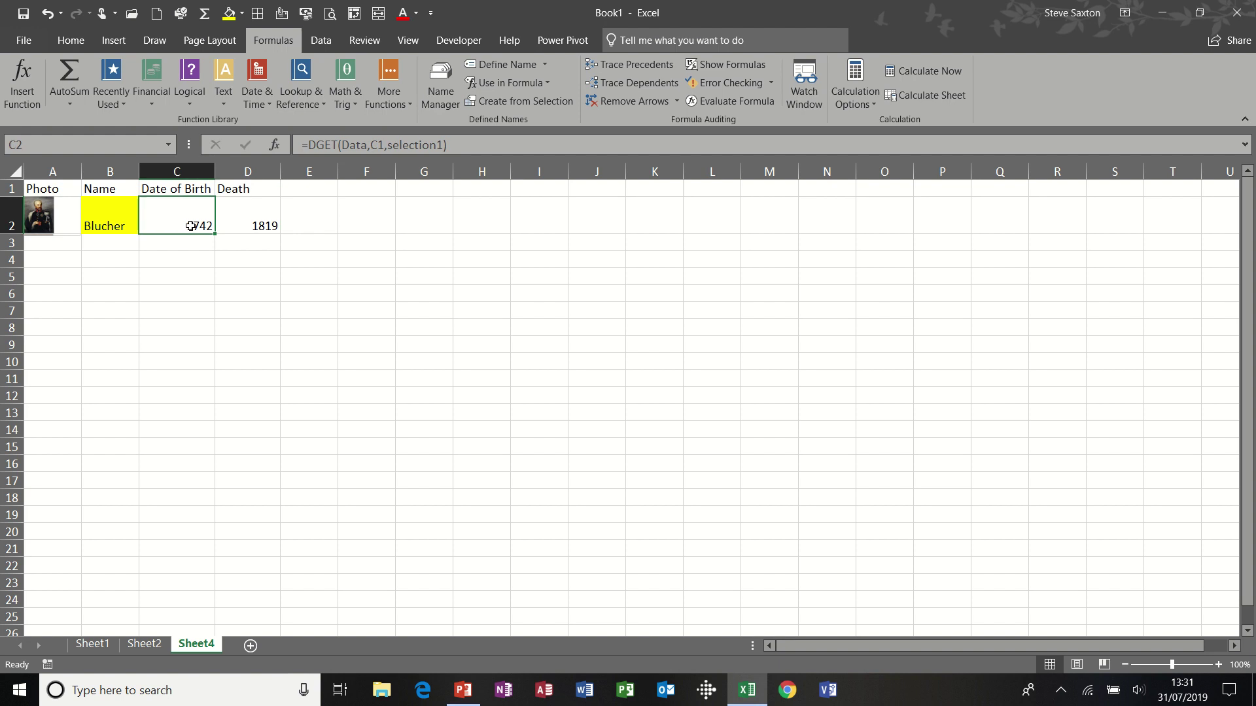